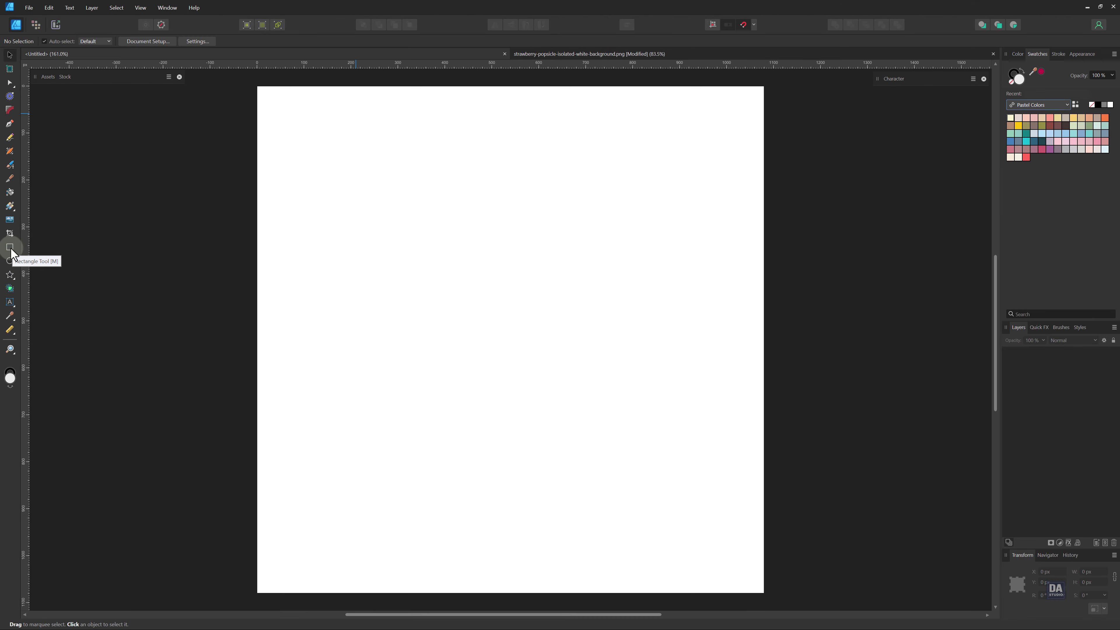
# - Draw a rectangle covering the whole 1080 px page and fill it with a darkened teal
pyautogui.click(11, 249)
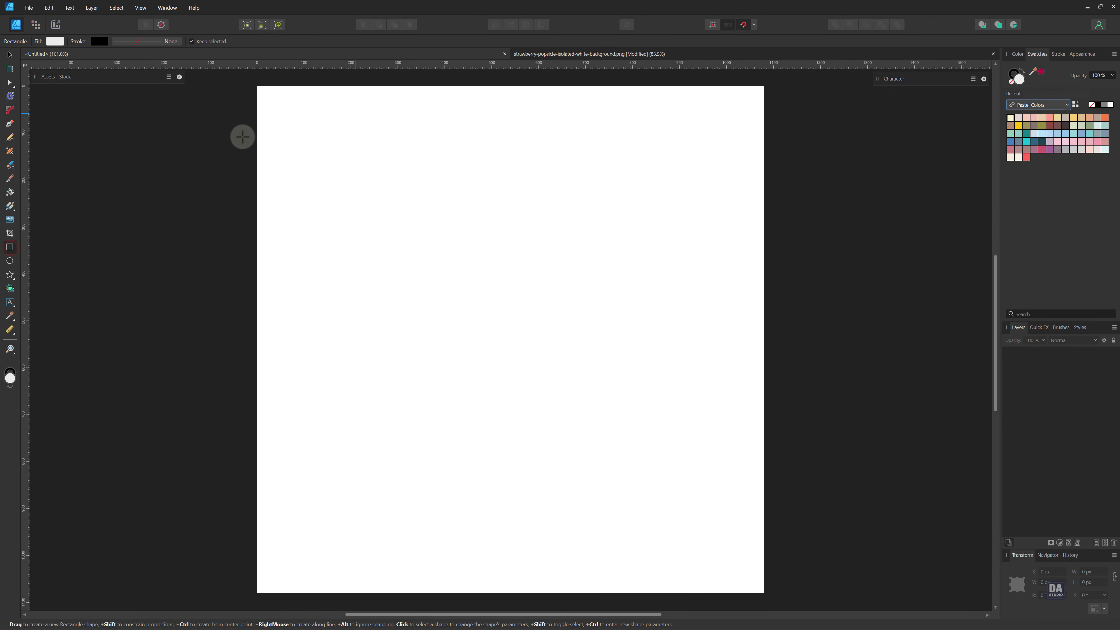
pyautogui.moveTo(254, 86); pyautogui.dragTo(758, 591)
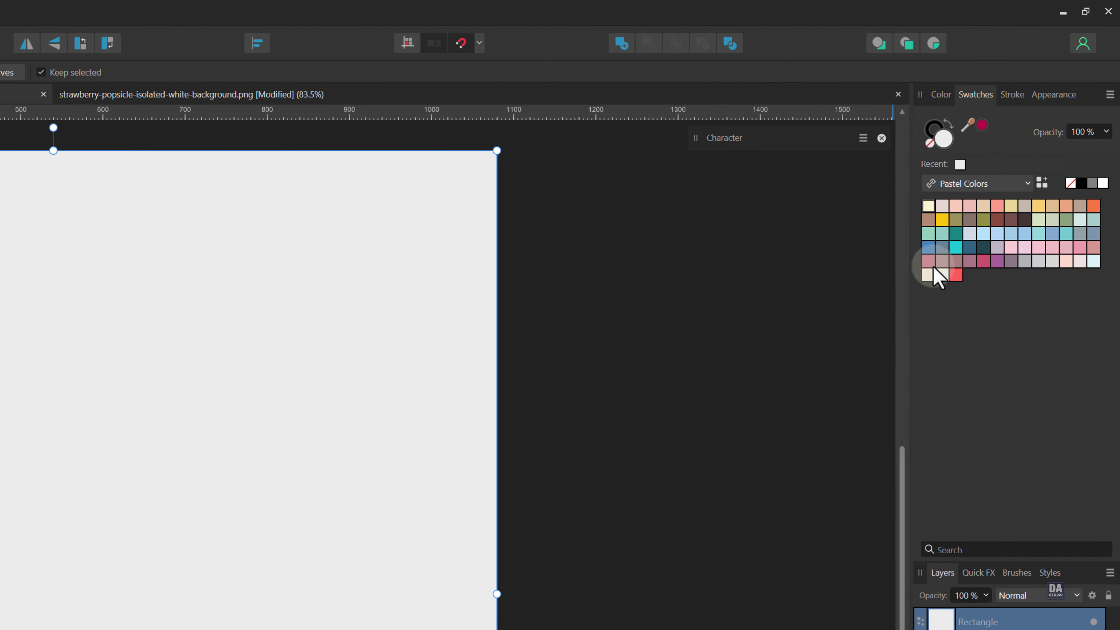
pyautogui.click(956, 249)
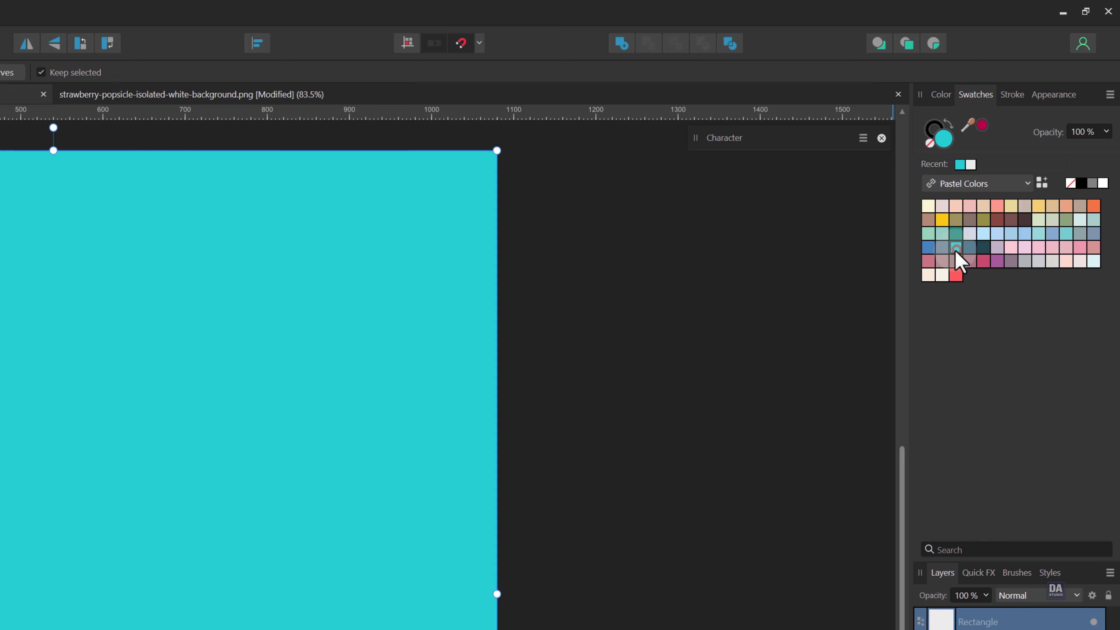
pyautogui.click(945, 104)
pyautogui.moveTo(965, 190); pyautogui.dragTo(992, 198)
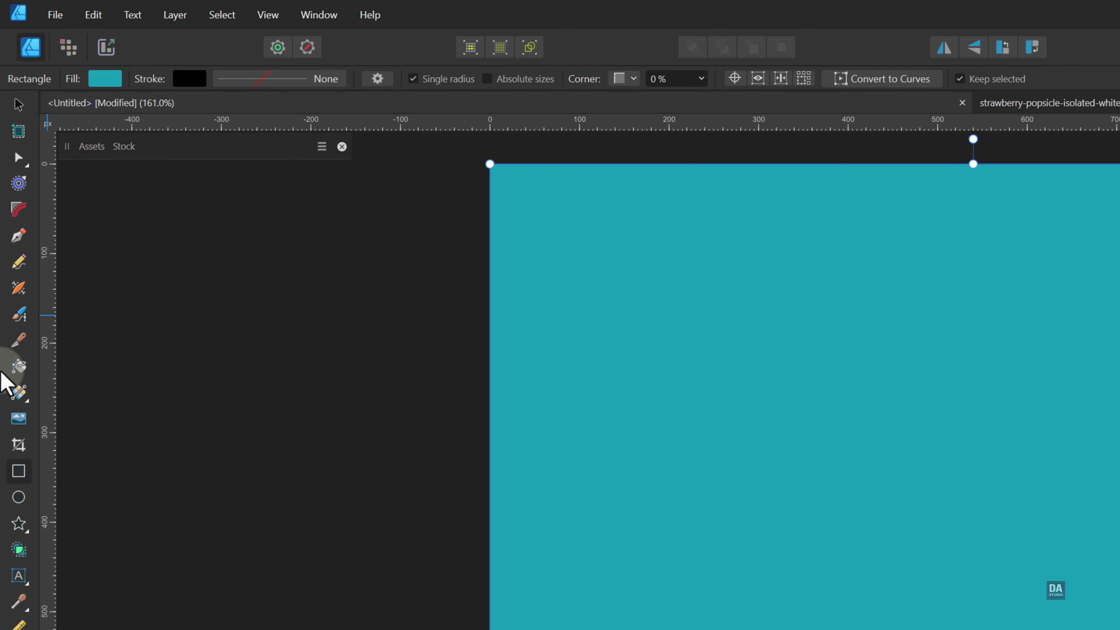
# - Give the rectangle an elliptical gradient fill and reverse it so the lighter teal sits in the centre
pyautogui.click(24, 390)
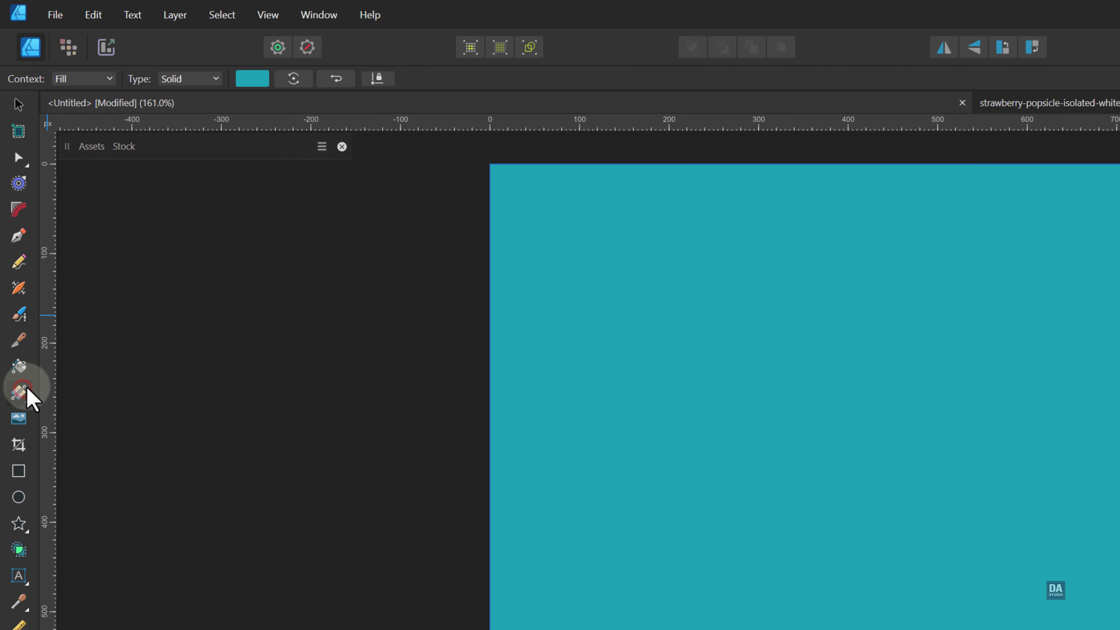
pyautogui.click(105, 79)
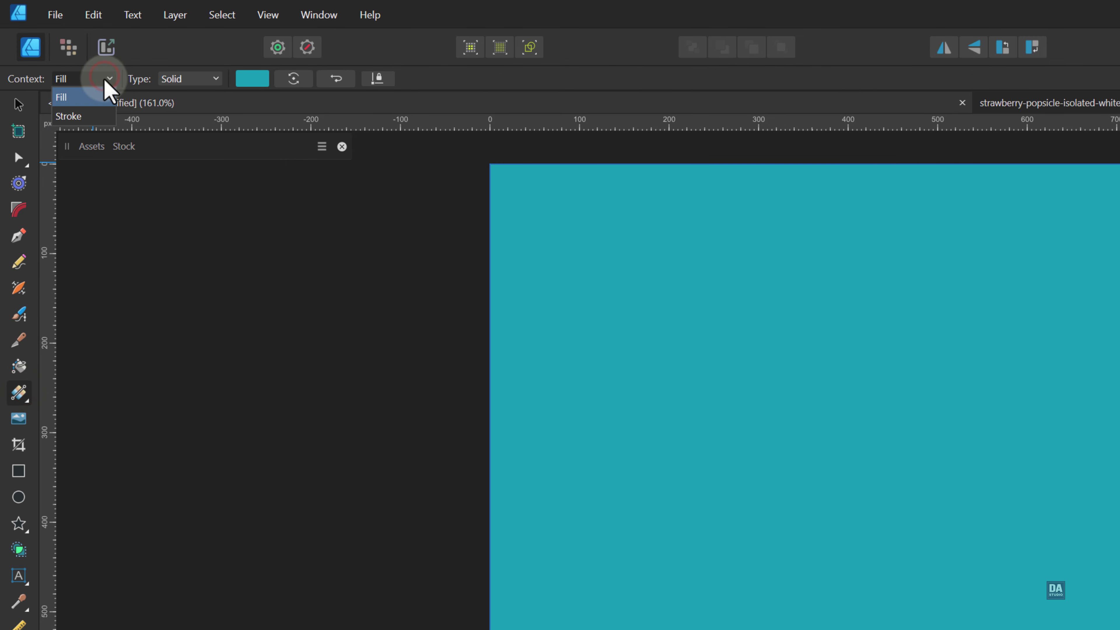
pyautogui.click(192, 80)
pyautogui.click(197, 78)
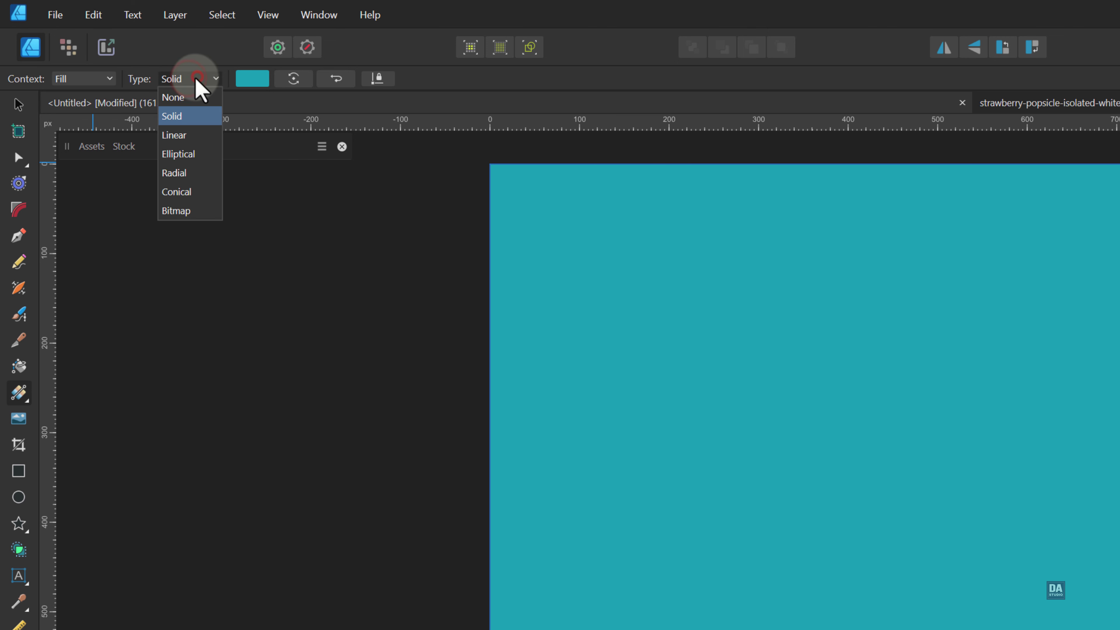
pyautogui.click(190, 154)
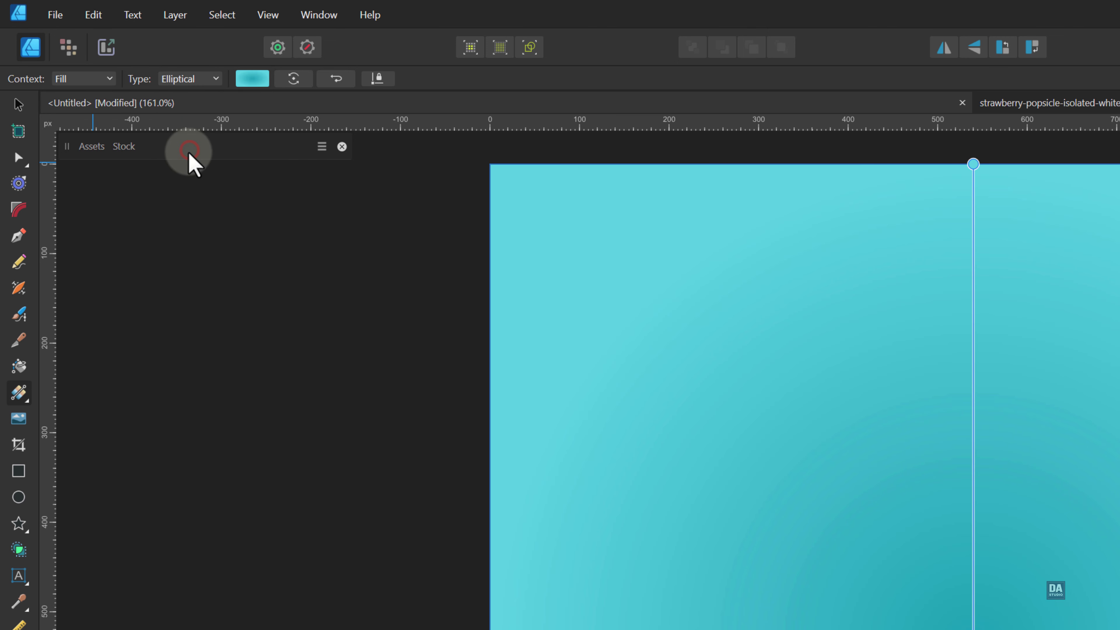
pyautogui.click(338, 80)
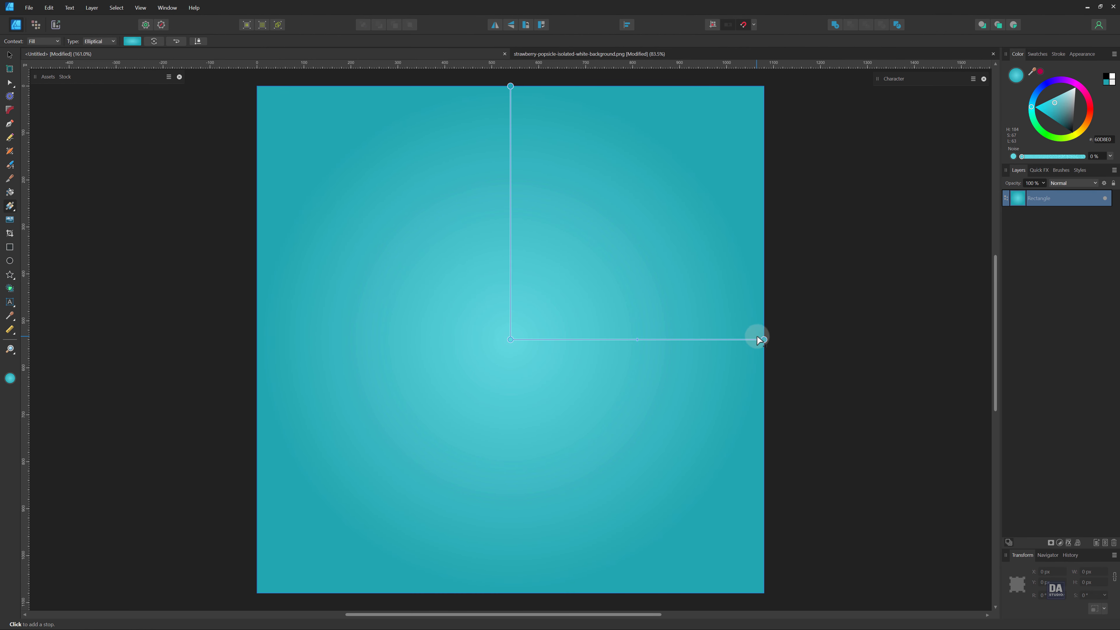
# - Extend the elliptical gradient slightly beyond the rectangle's right and top edges
pyautogui.moveTo(763, 339); pyautogui.dragTo(789, 339)
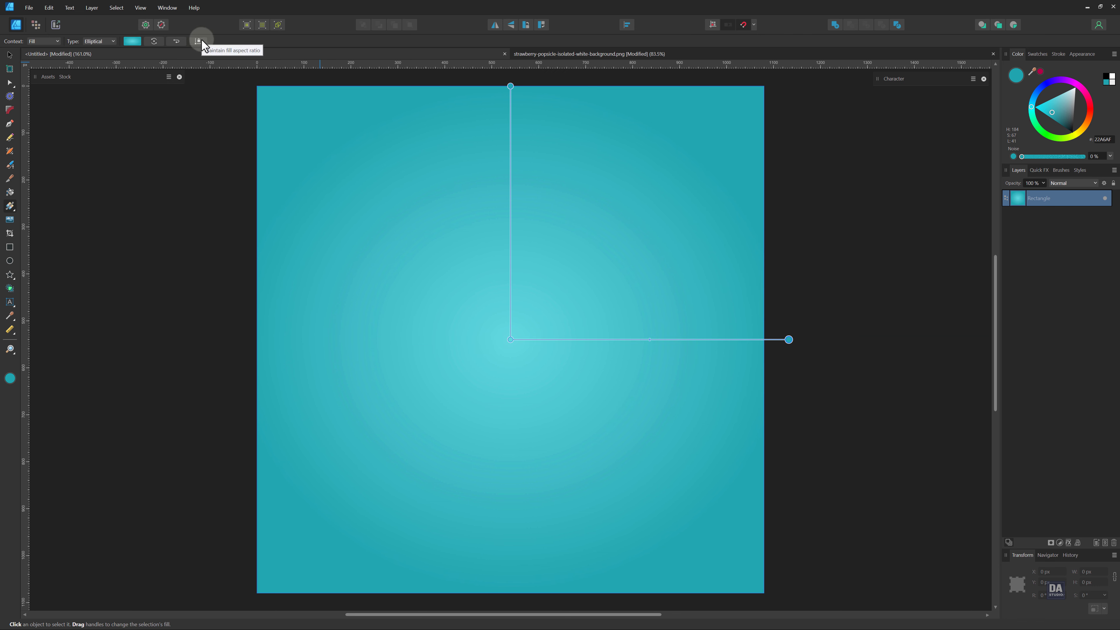
pyautogui.moveTo(512, 82); pyautogui.dragTo(510, 79)
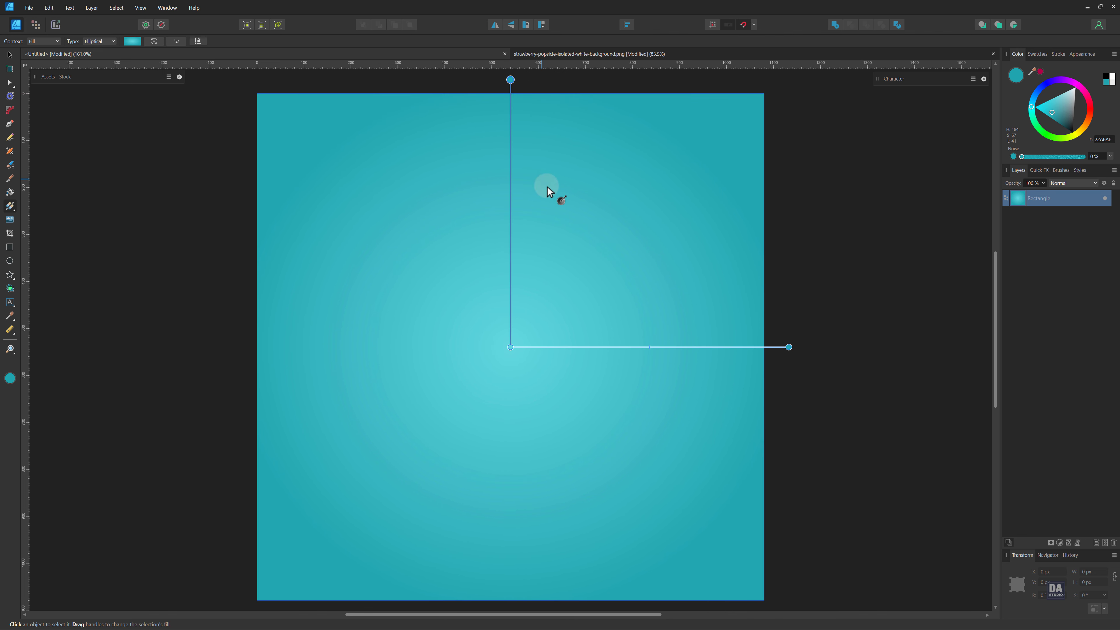
pyautogui.moveTo(582, 295); pyautogui.dragTo(577, 325)
# - Lighten the gradient's centre colour to 96ECF2 and set its noise to 50%
pyautogui.press('v')
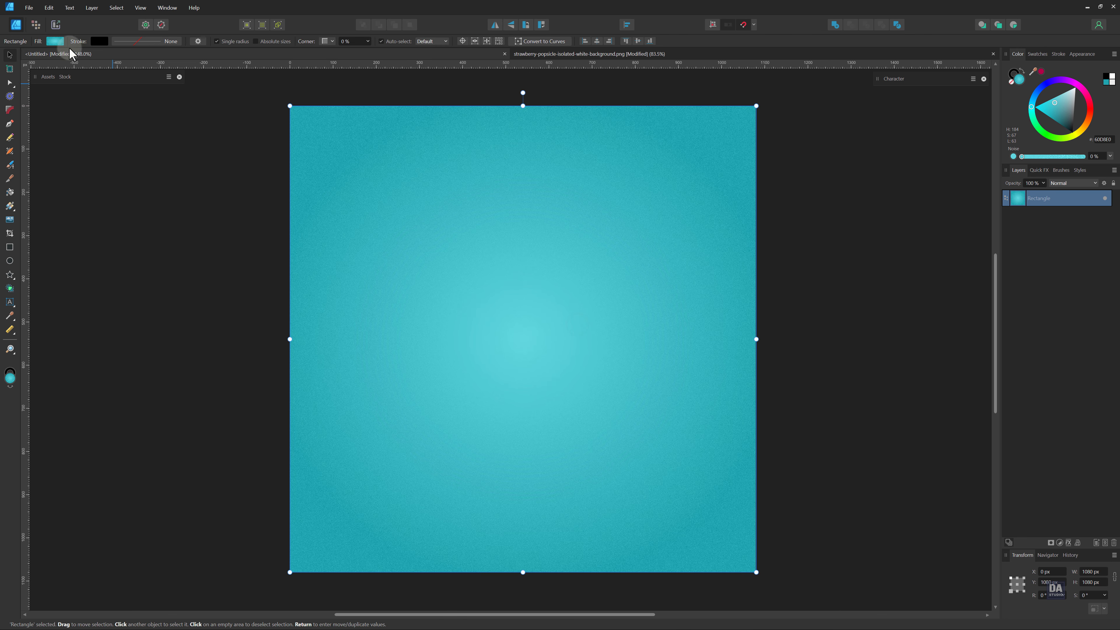
pyautogui.click(57, 41)
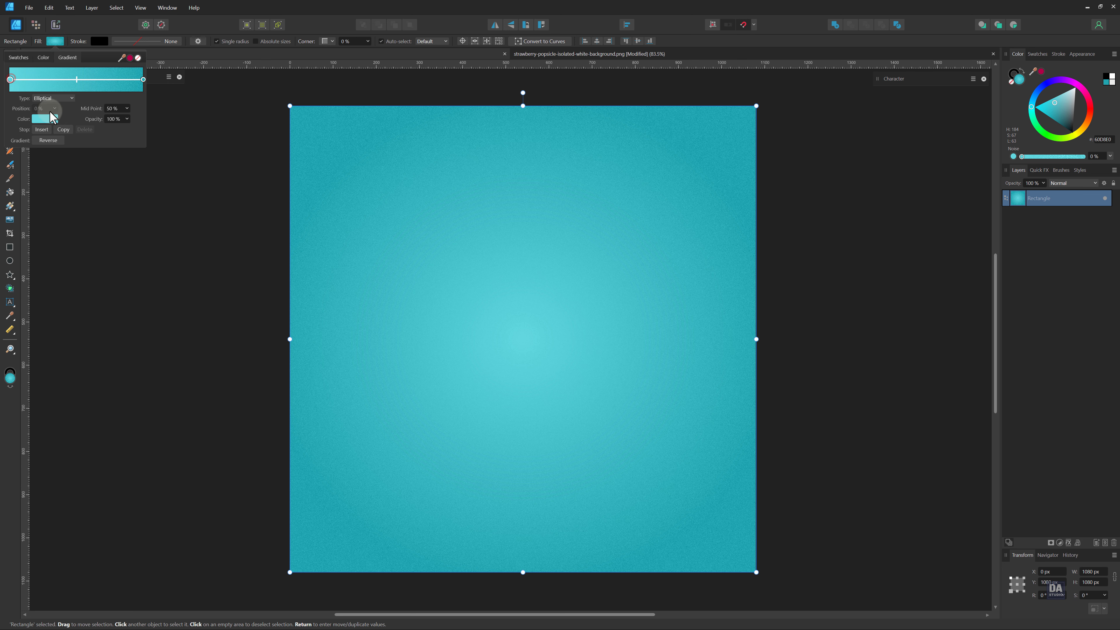
pyautogui.click(50, 118)
pyautogui.moveTo(64, 171); pyautogui.dragTo(61, 166)
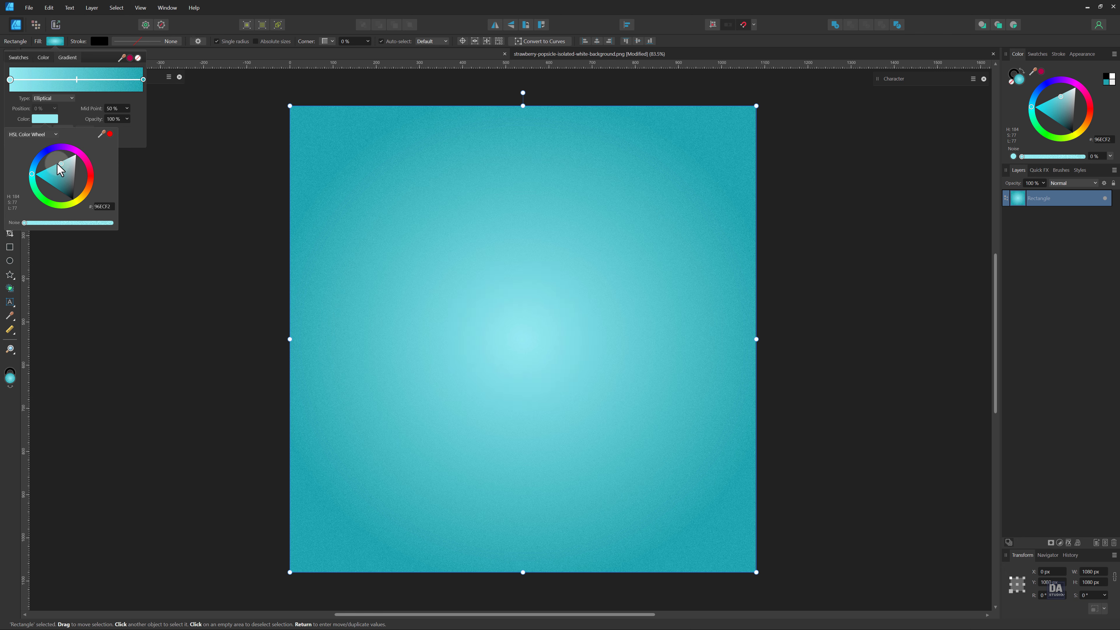
pyautogui.click(57, 42)
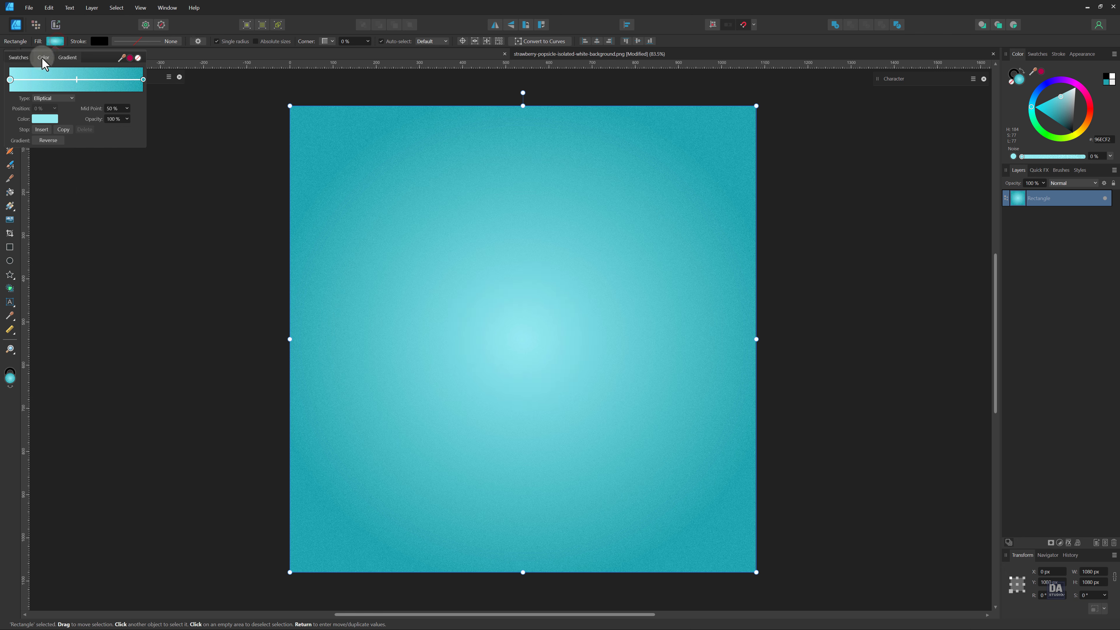
pyautogui.click(56, 42)
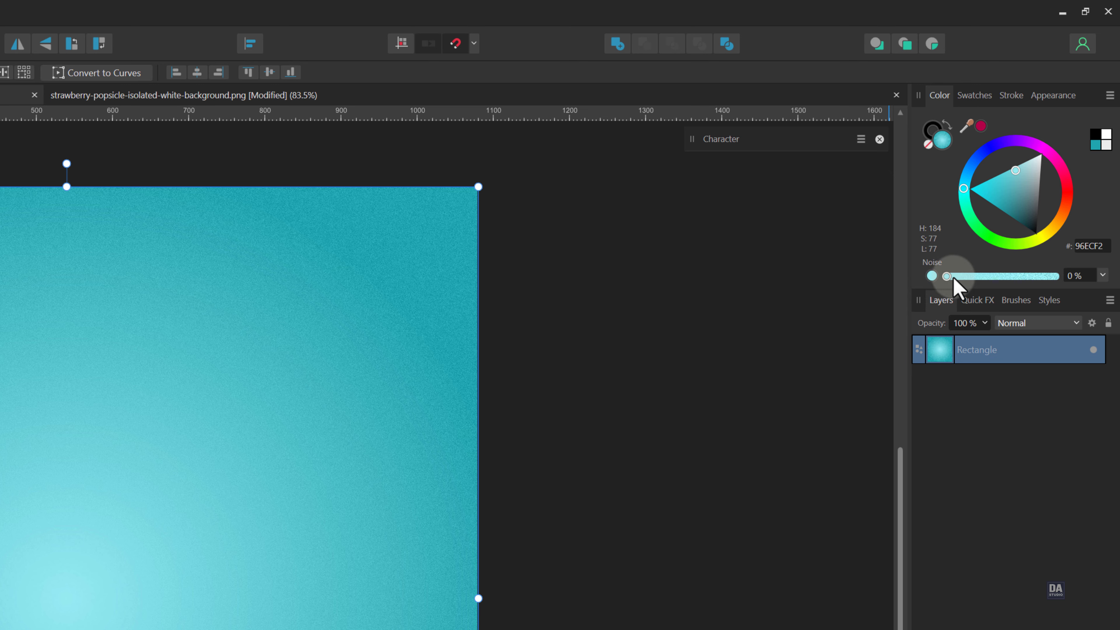
pyautogui.moveTo(954, 279); pyautogui.dragTo(993, 279)
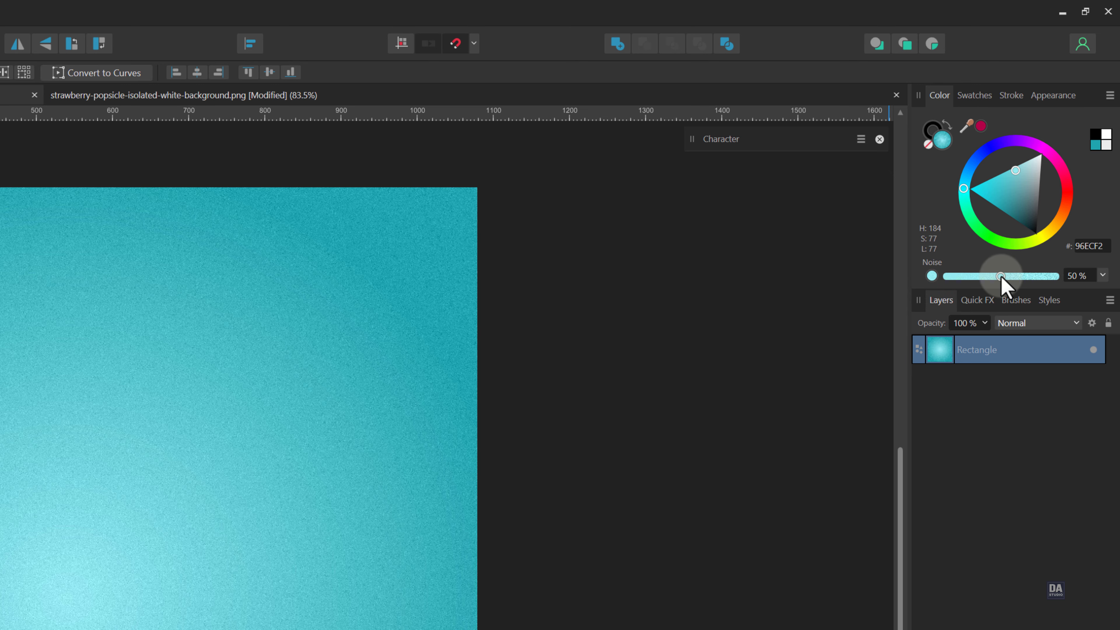
pyautogui.click(662, 386)
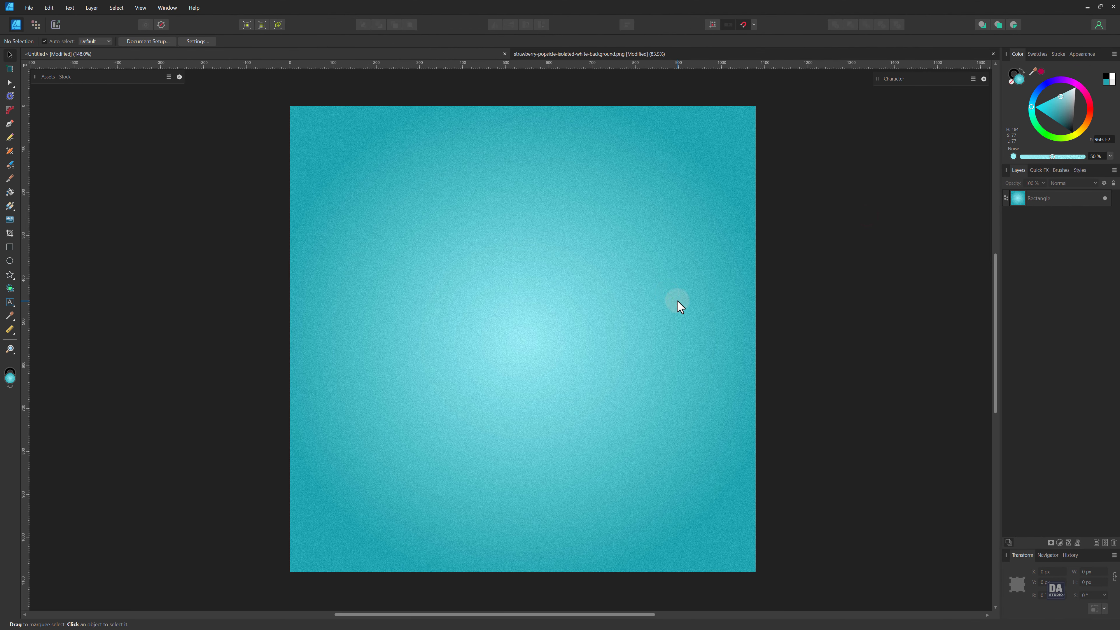
# - Copy the upright popsicle from the strawberry-popsicle document and paste it into the teal background document
pyautogui.click(676, 54)
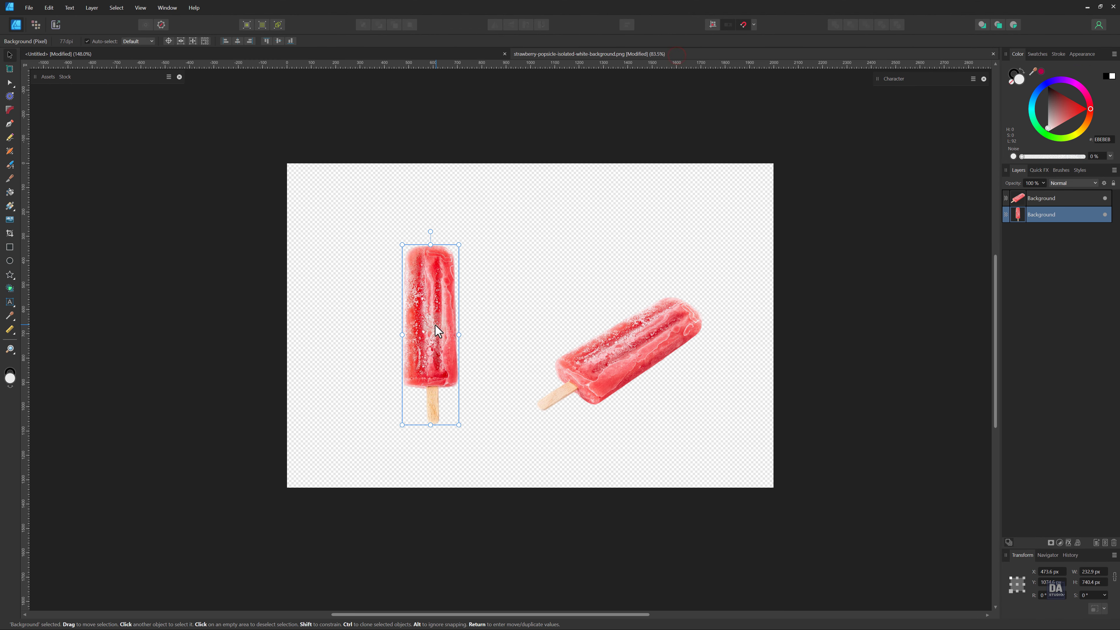
pyautogui.click(49, 8)
pyautogui.click(60, 46)
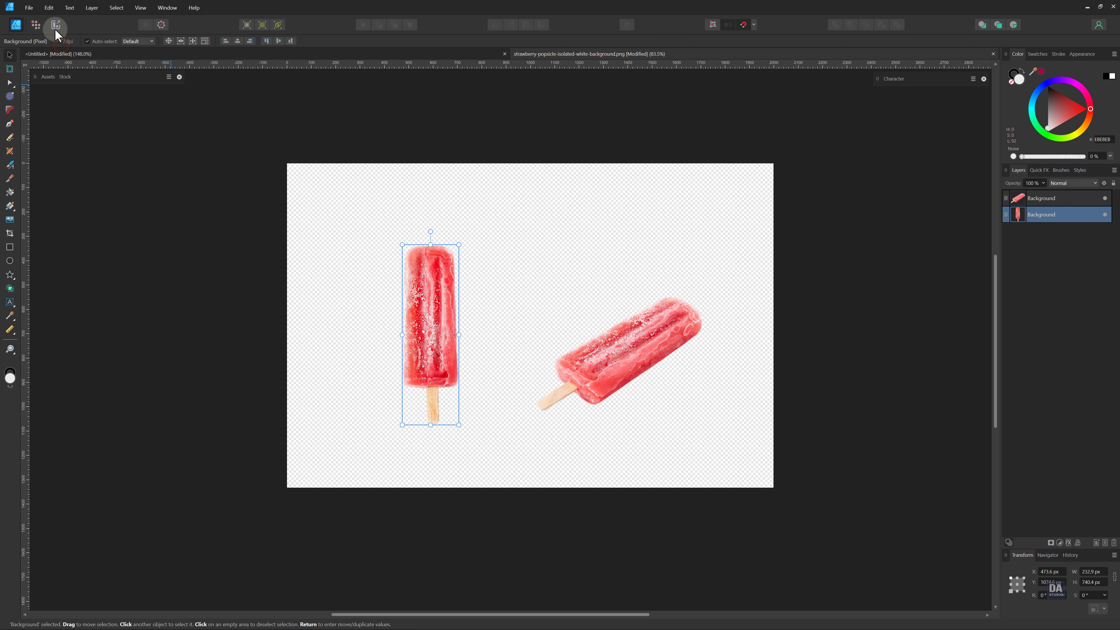
pyautogui.click(39, 54)
pyautogui.click(49, 7)
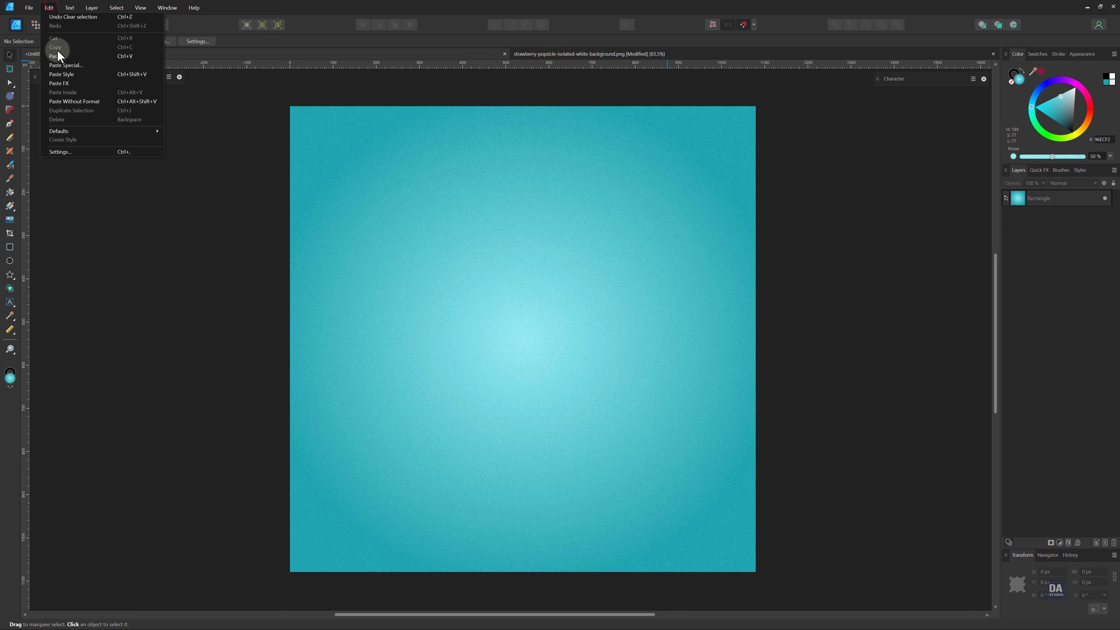
pyautogui.click(60, 56)
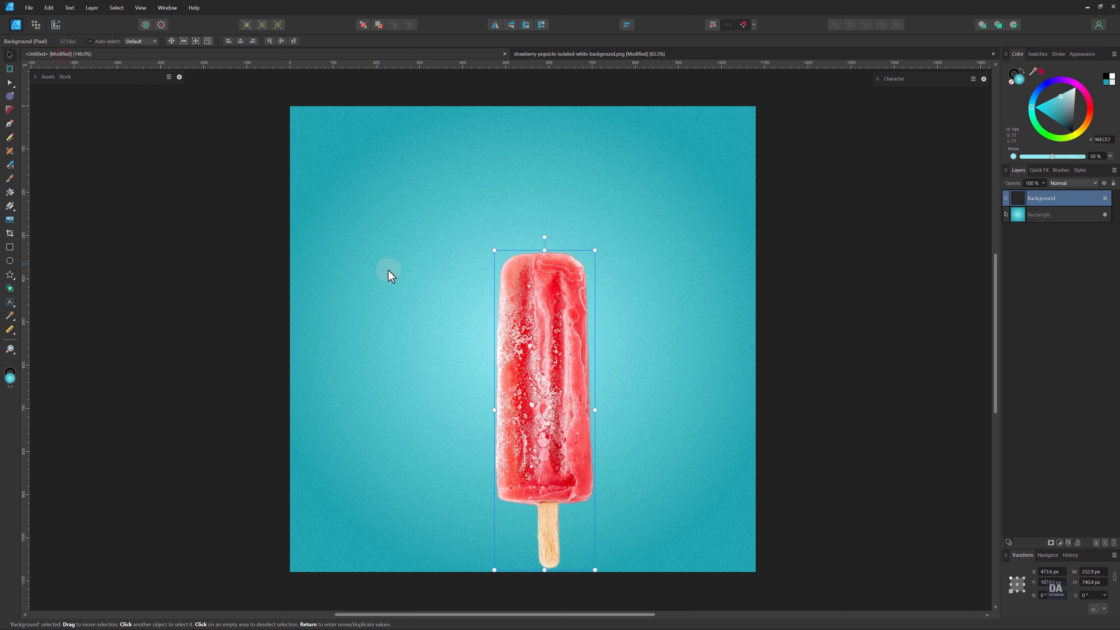
# - Centre the popsicle on the page, enlarge it to about 277 × 879 px and tilt it to about -28.2°
pyautogui.moveTo(525, 351); pyautogui.dragTo(496, 308)
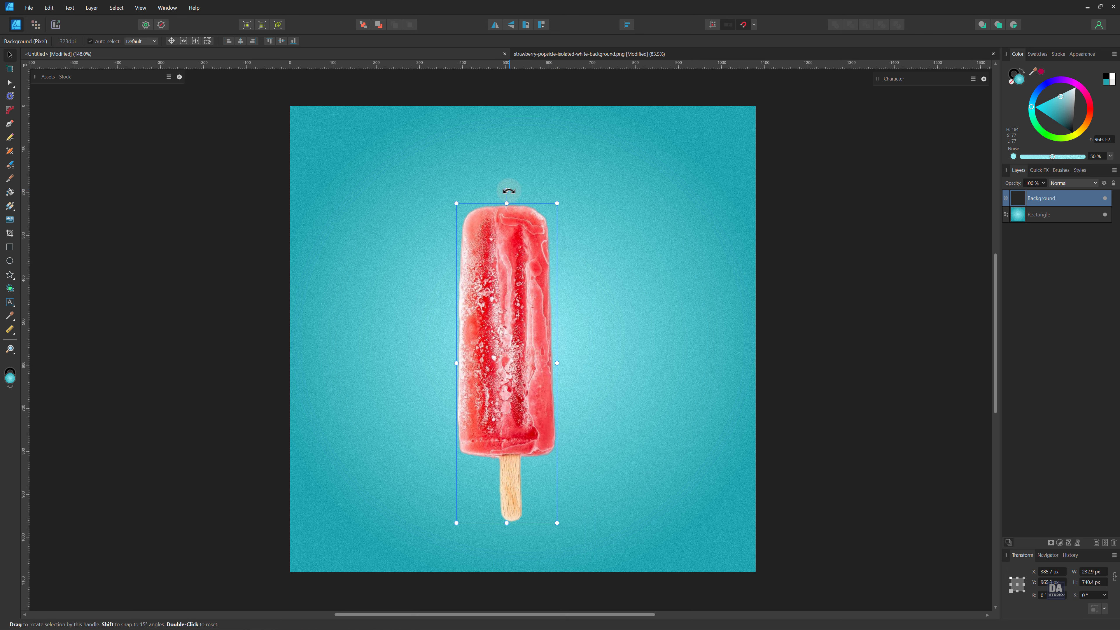
pyautogui.moveTo(507, 190); pyautogui.dragTo(605, 216)
pyautogui.moveTo(636, 255); pyautogui.dragTo(665, 229)
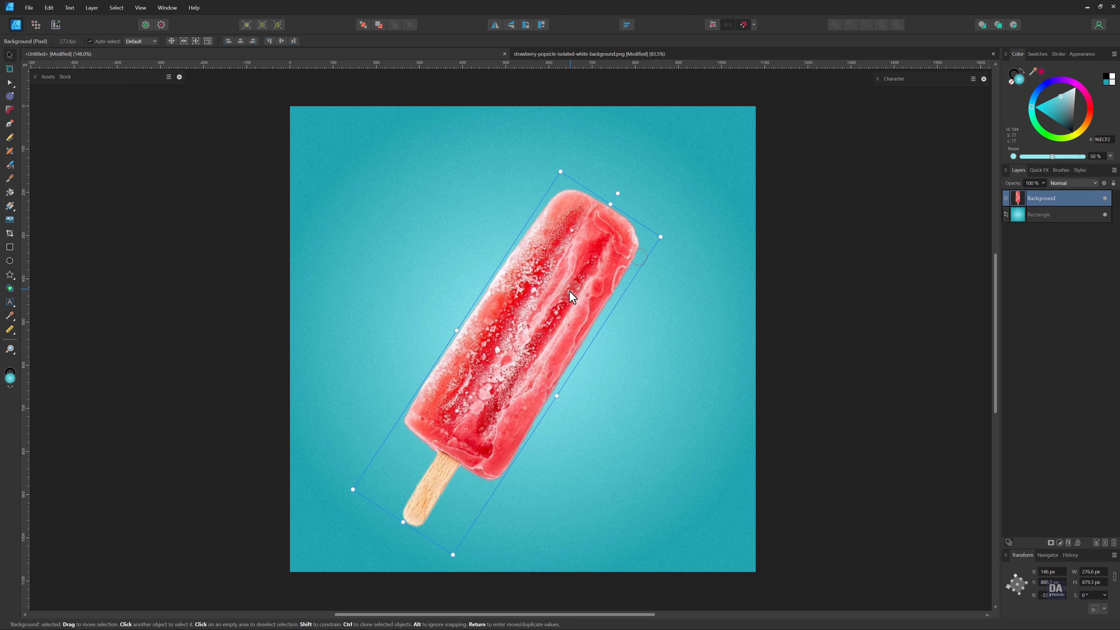
pyautogui.moveTo(569, 291)
pyautogui.mouseDown()
pyautogui.moveTo(574, 273)
pyautogui.moveTo(587, 283)
pyautogui.moveTo(589, 273)
pyautogui.moveTo(592, 288)
pyautogui.moveTo(580, 280)
pyautogui.mouseUp()
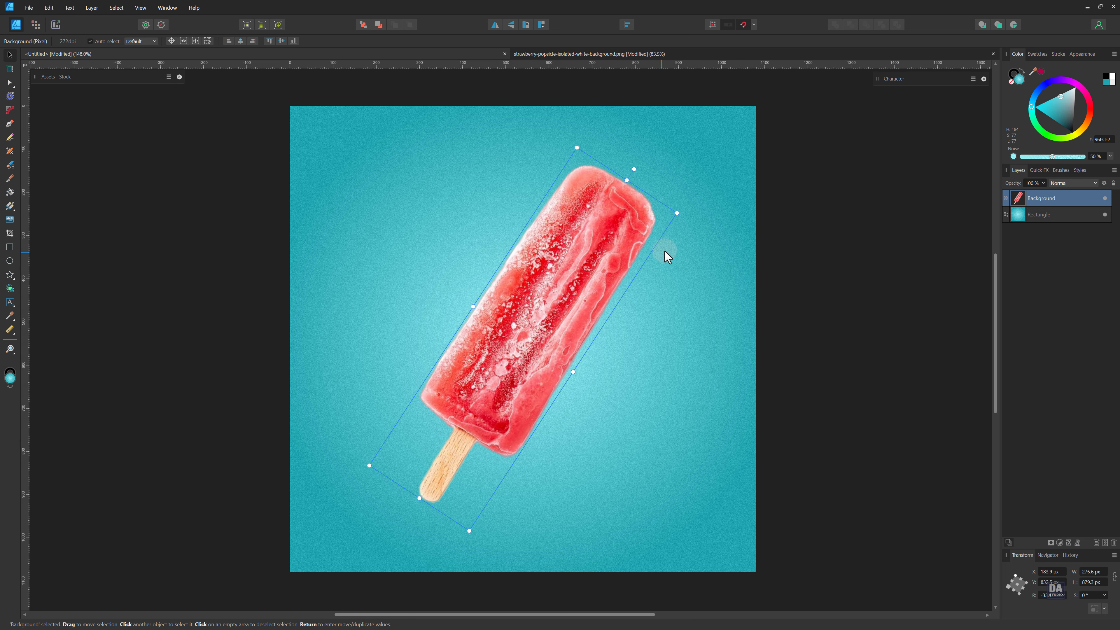
pyautogui.moveTo(634, 168); pyautogui.dragTo(619, 161)
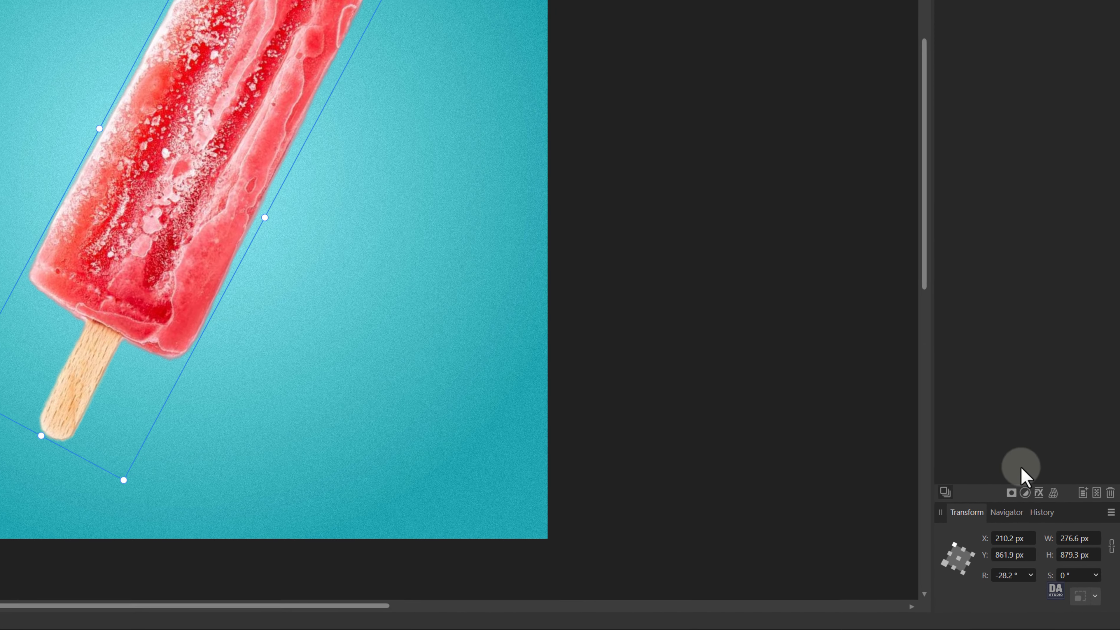
# - Add a Multiply outer shadow to the popsicle with 35% opacity, 41 px radius and 31.6 px offset
pyautogui.click(1038, 495)
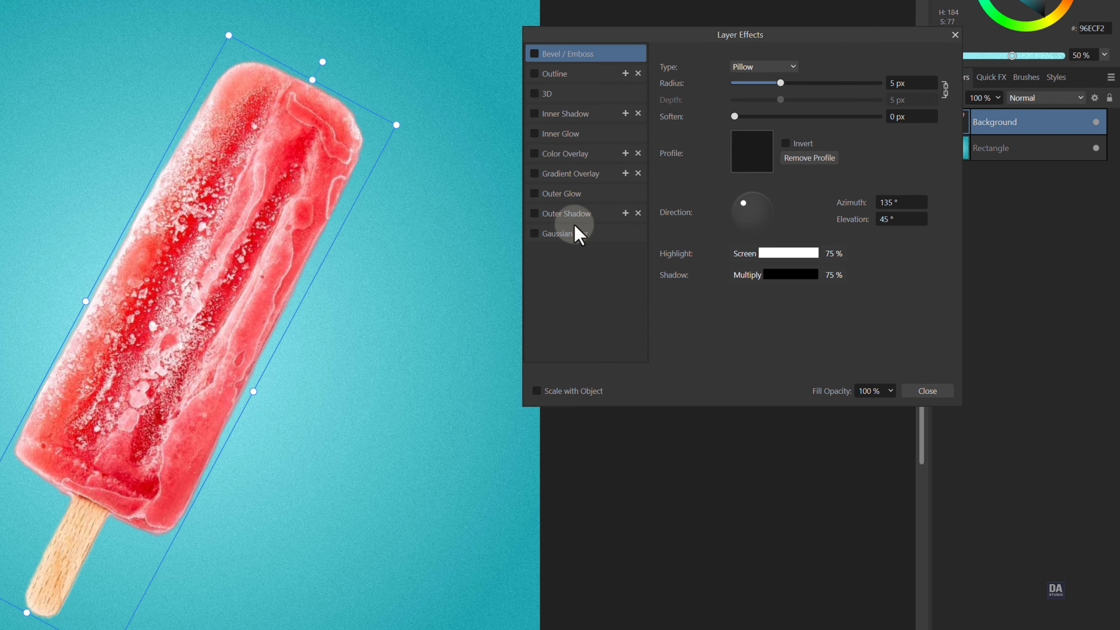
pyautogui.click(573, 214)
pyautogui.moveTo(733, 99); pyautogui.dragTo(839, 100)
pyautogui.moveTo(734, 116); pyautogui.dragTo(842, 117)
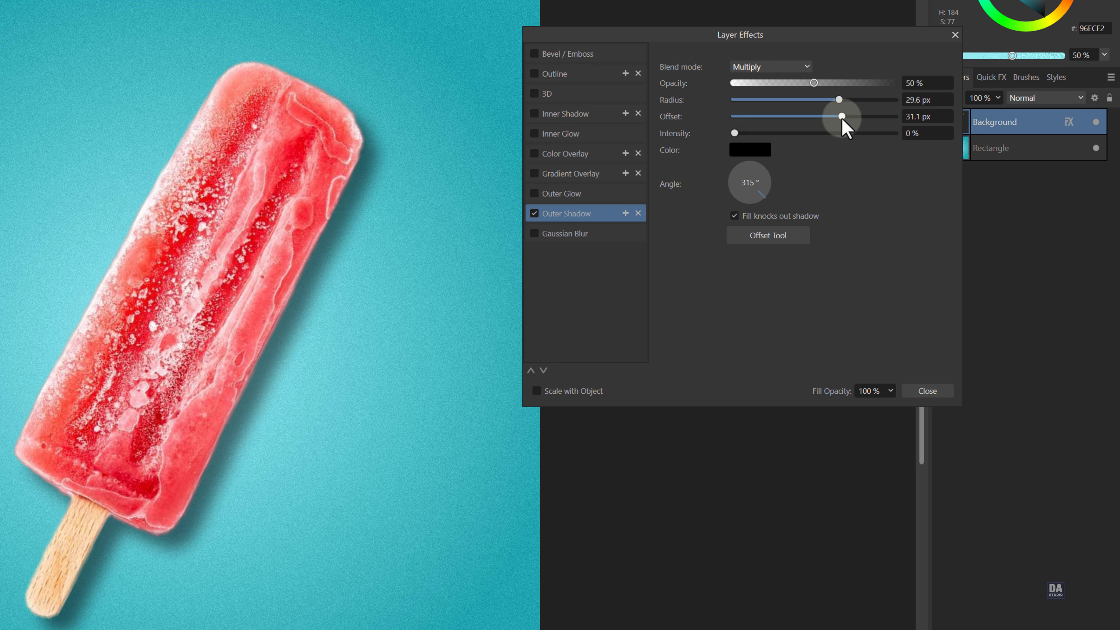
pyautogui.moveTo(842, 116); pyautogui.dragTo(842, 116)
pyautogui.moveTo(838, 99); pyautogui.dragTo(789, 83)
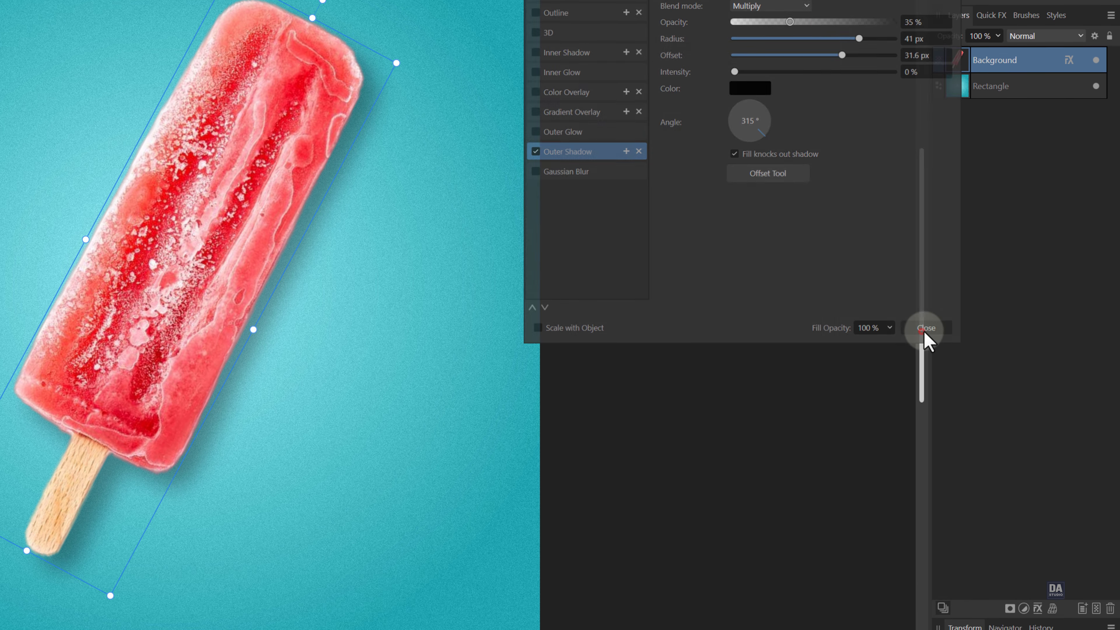
pyautogui.click(926, 327)
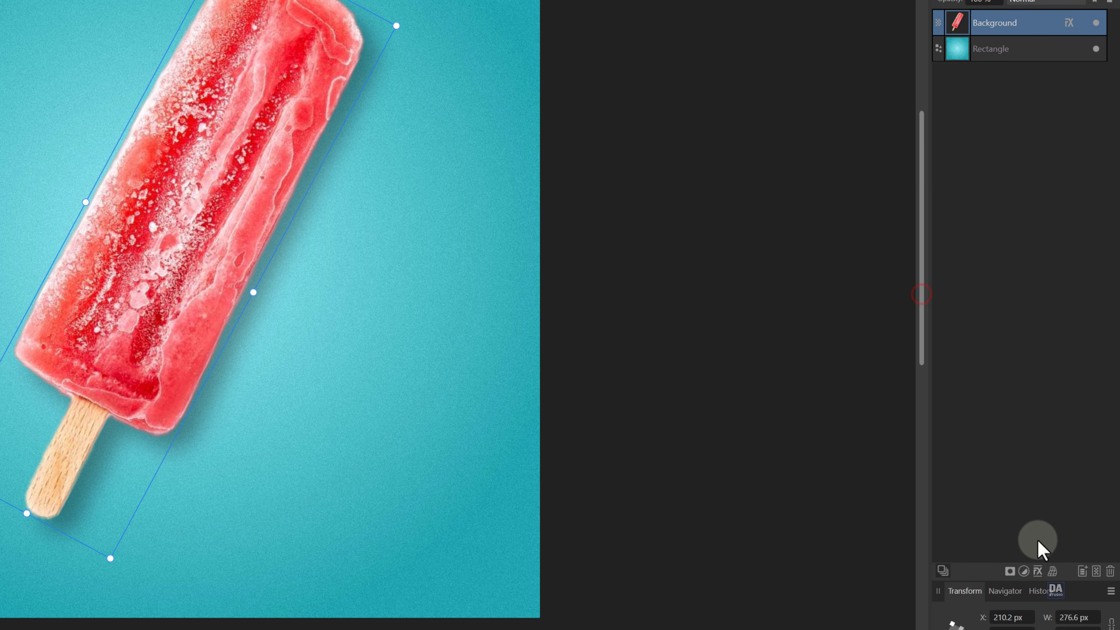
# - Add a Brightness and Contrast adjustment to the popsicle with brightness about 5% and contrast 26%
pyautogui.click(1024, 608)
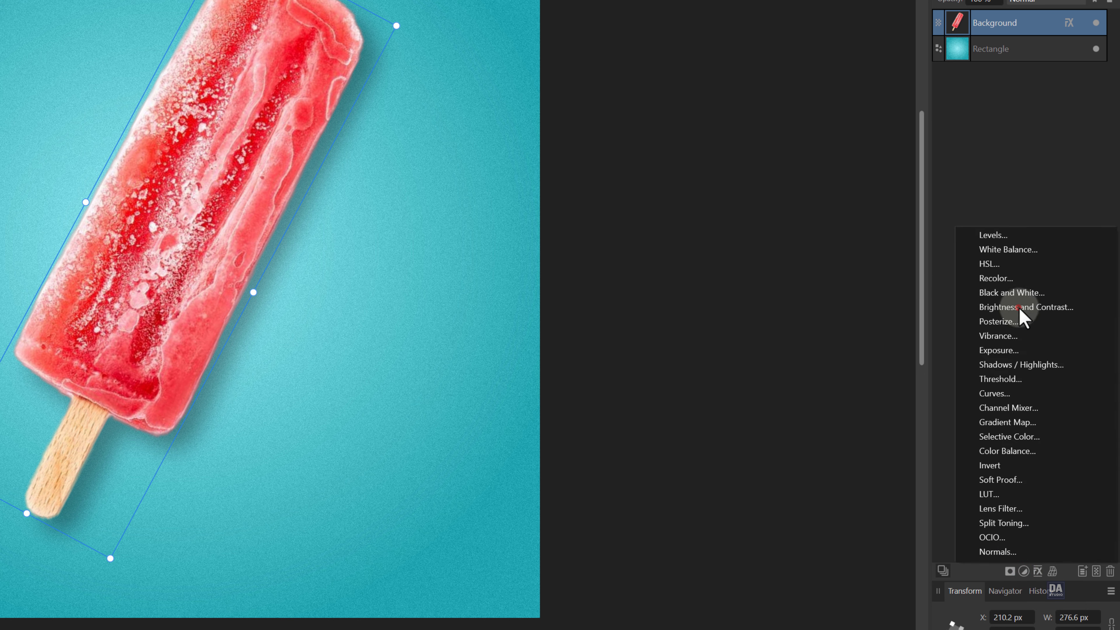
pyautogui.click(1019, 309)
pyautogui.moveTo(708, 409); pyautogui.dragTo(724, 383)
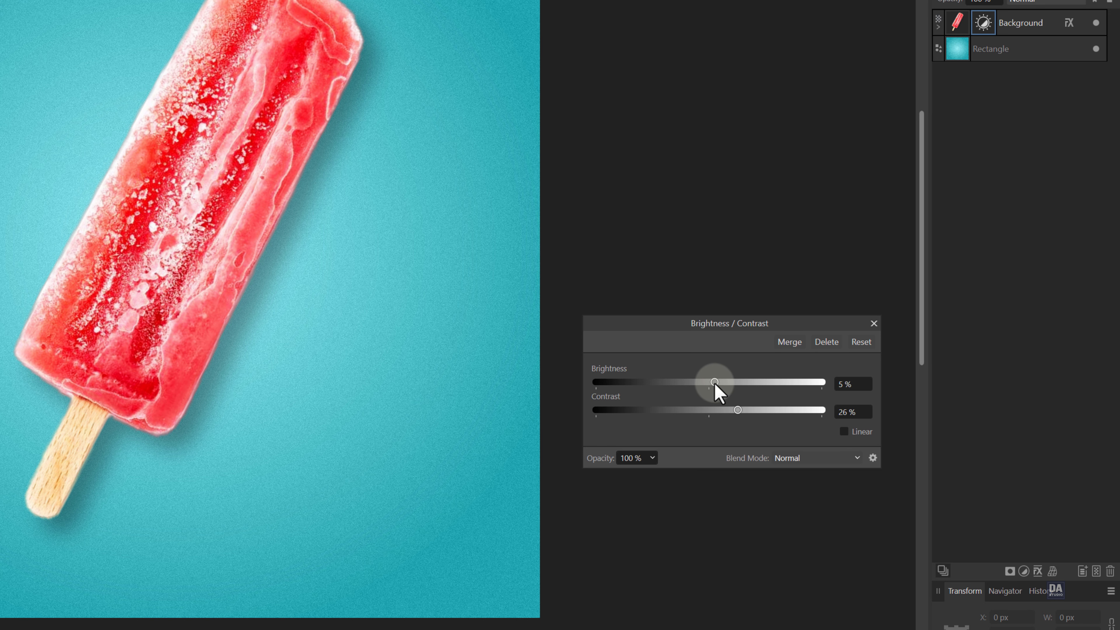
pyautogui.click(874, 324)
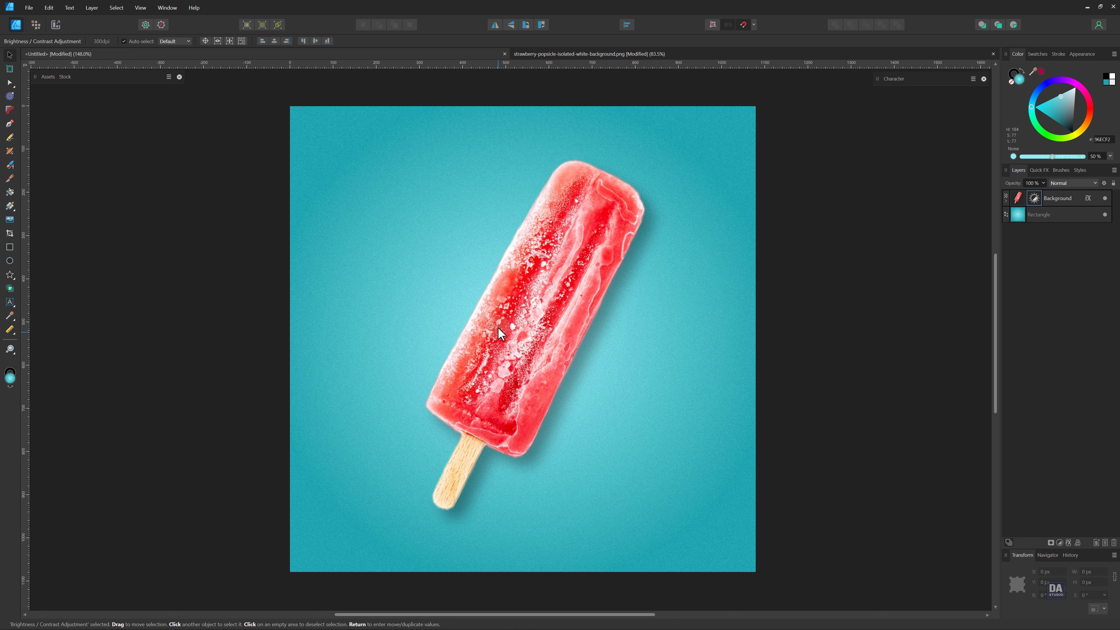
# - Copy the slanted popsicle from the strawberry-popsicle document
pyautogui.click(564, 54)
pyautogui.click(627, 327)
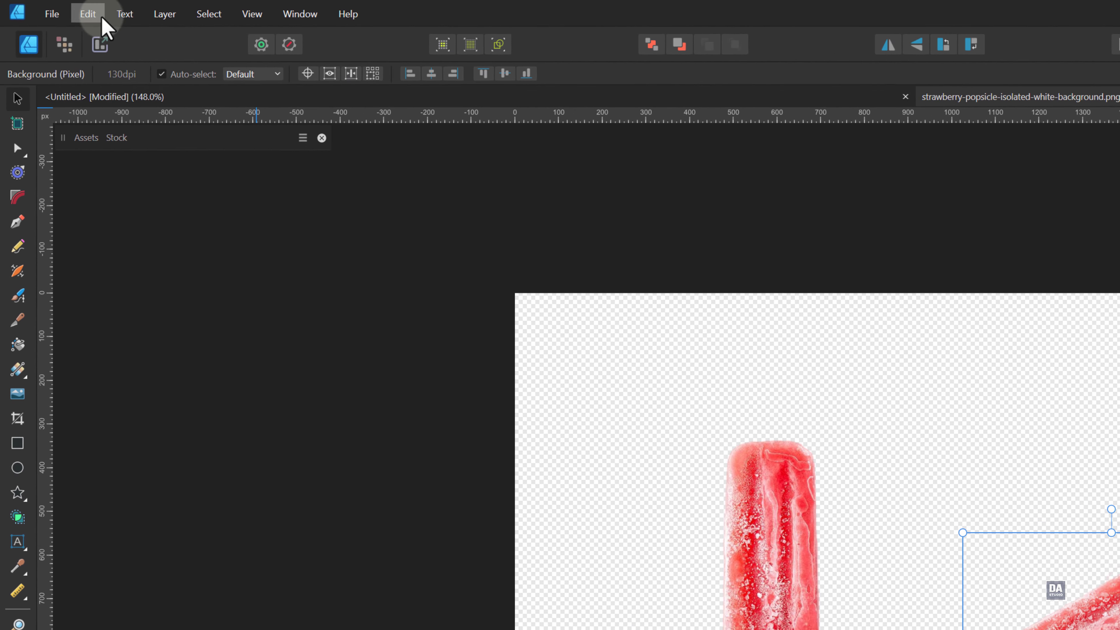
pyautogui.click(63, 10)
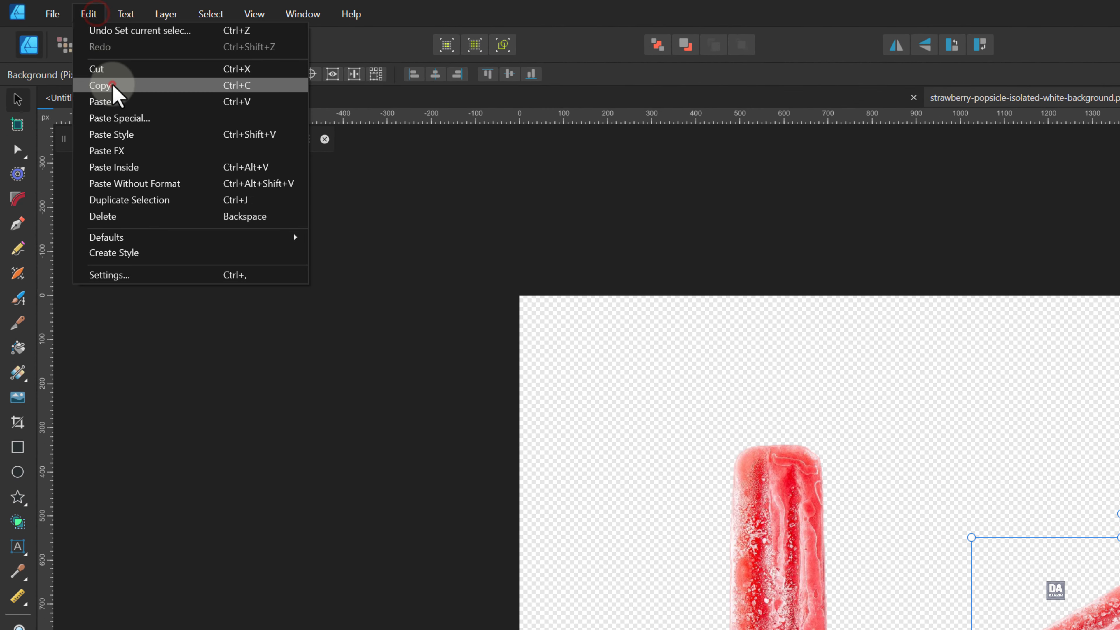
pyautogui.click(77, 58)
# - Paste the slanted popsicle into the teal document, place it across the page's lower-left corner and scale it to about 596 × 409 px
pyautogui.click(82, 66)
pyautogui.click(88, 14)
pyautogui.click(115, 100)
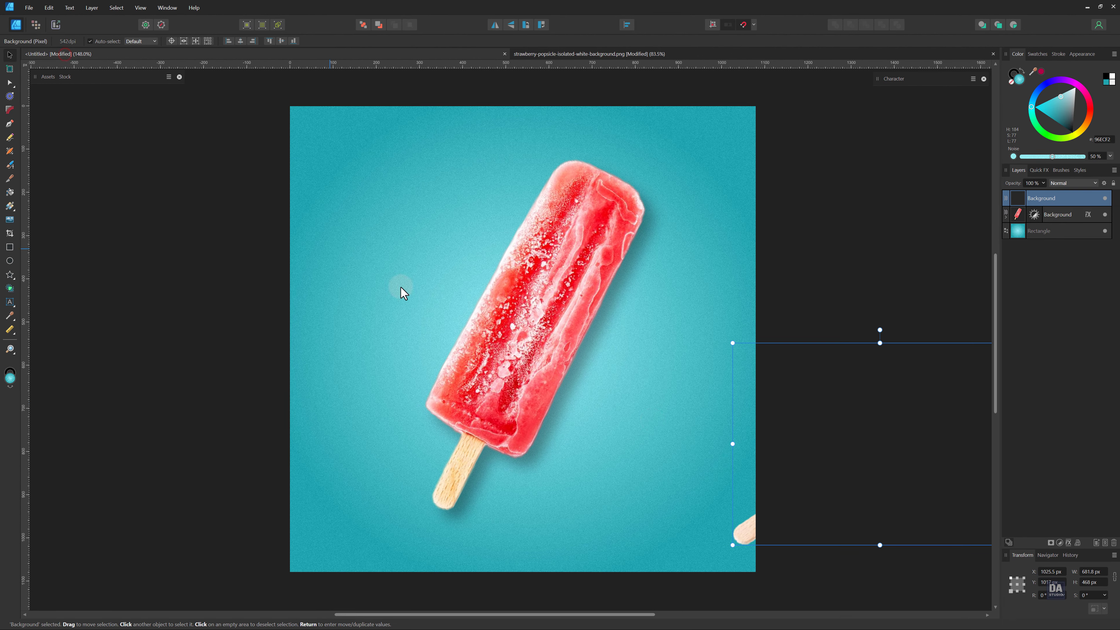
pyautogui.moveTo(813, 458); pyautogui.dragTo(302, 566)
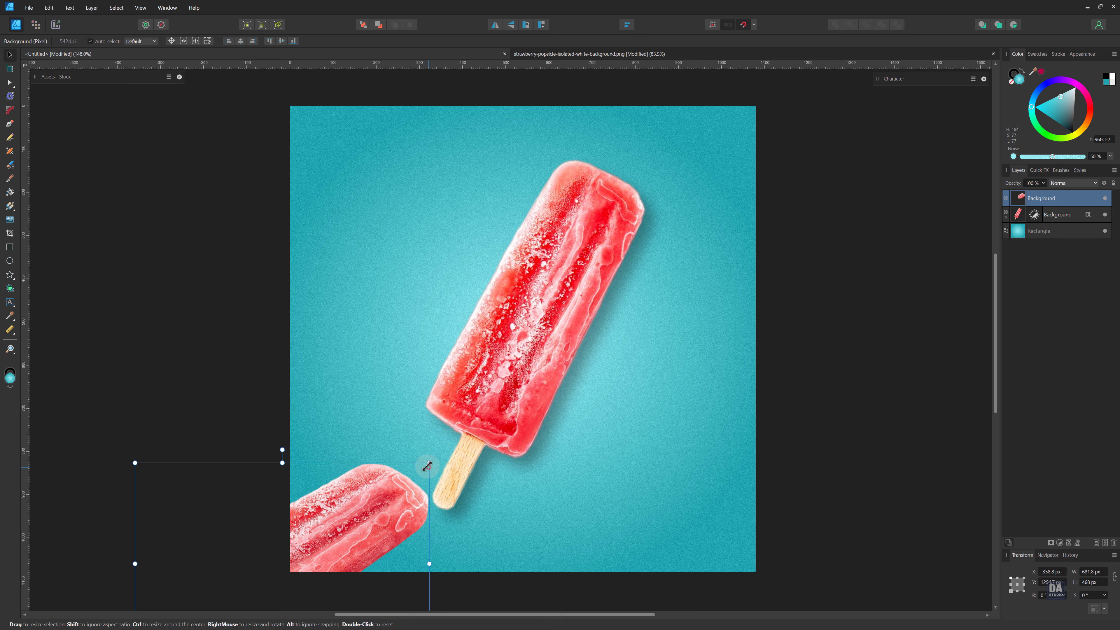
pyautogui.moveTo(430, 461); pyautogui.dragTo(406, 458)
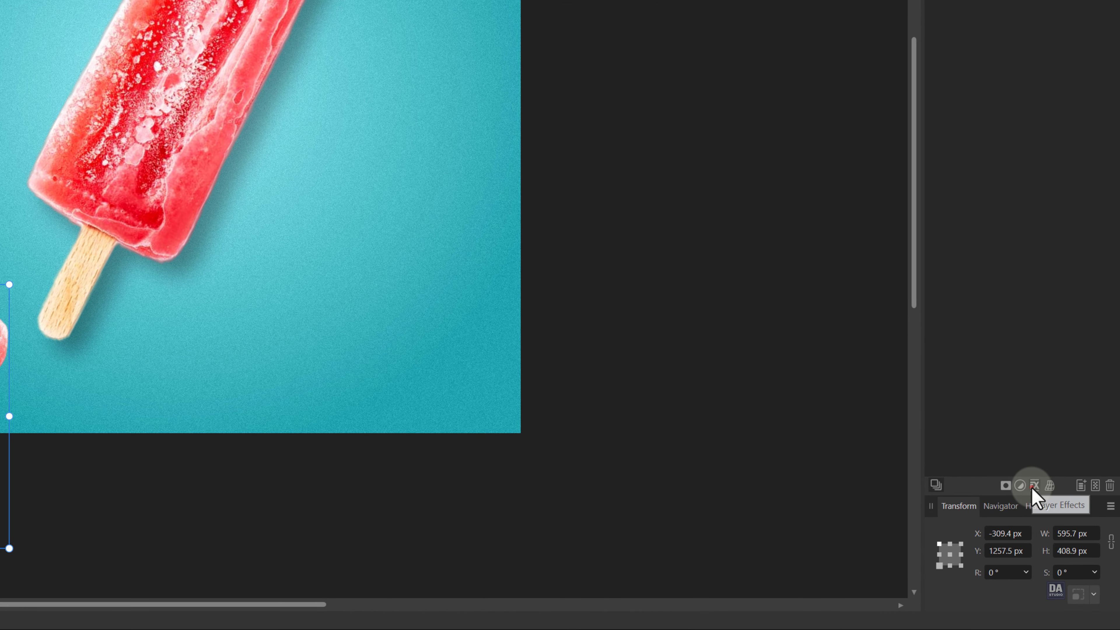
# - Apply a Gaussian Blur of about 9.5 px to the corner popsicle, with the effect set to scale with the object
pyautogui.click(1066, 538)
pyautogui.click(511, 59)
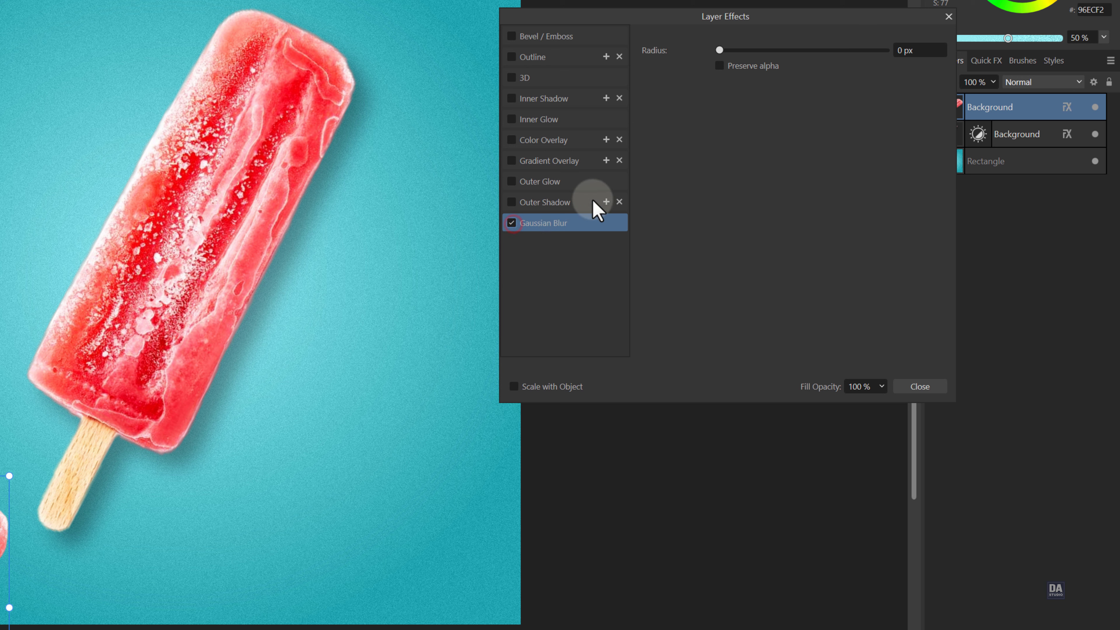
pyautogui.moveTo(722, 52); pyautogui.dragTo(789, 50)
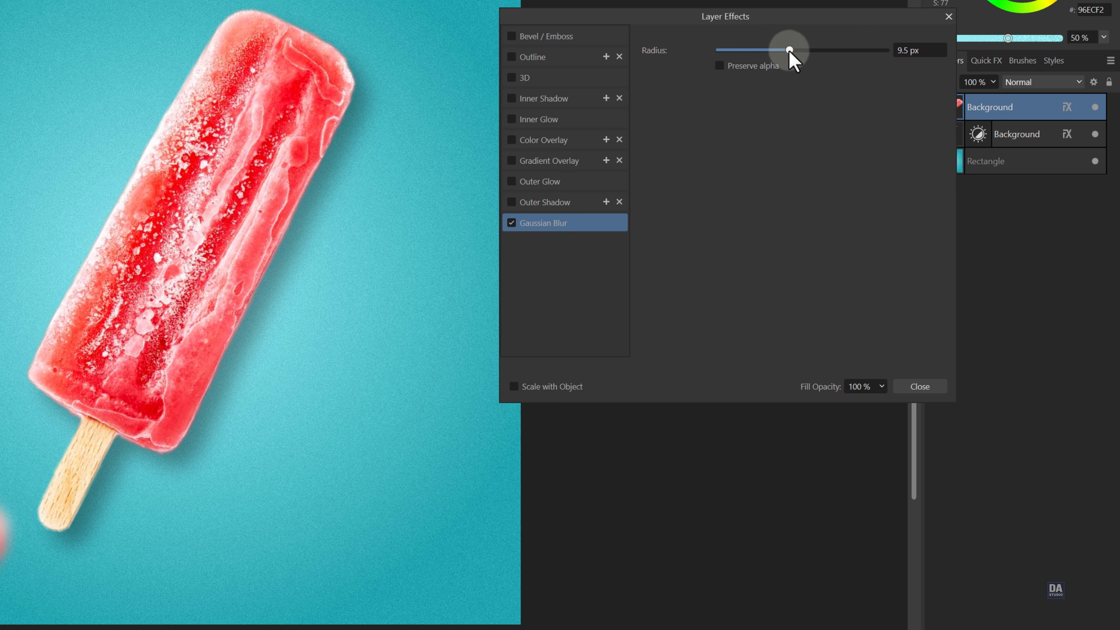
pyautogui.click(513, 386)
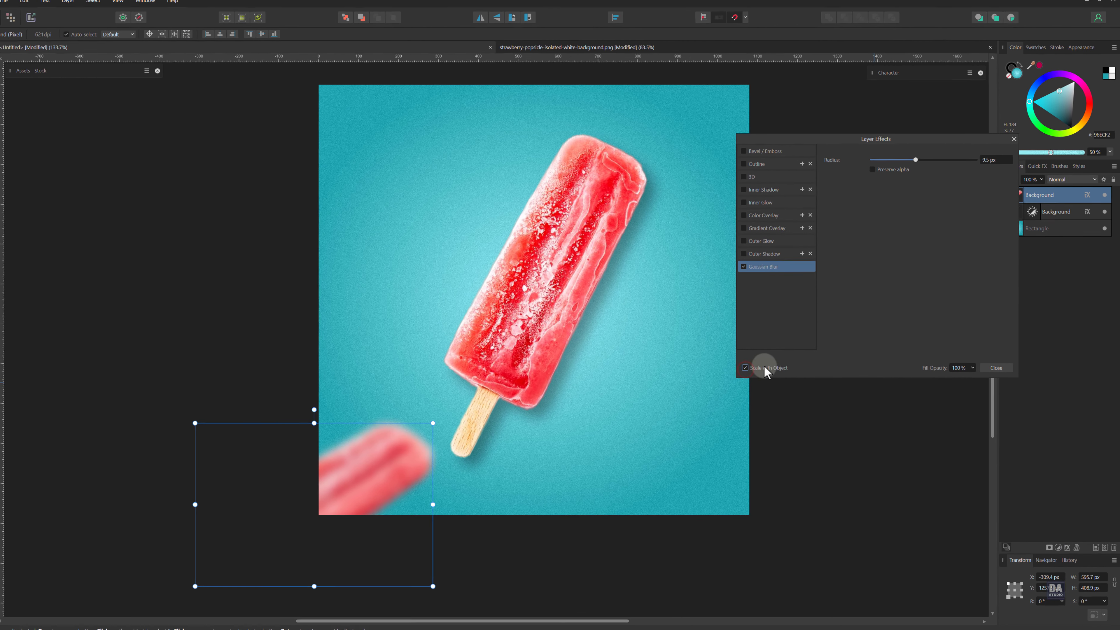
# - Duplicate the blurred popsicle into the page's upper-left and lower-right corners, rotating the copies to about -65° and -90°
pyautogui.click(128, 449)
pyautogui.moveTo(125, 449); pyautogui.dragTo(71, 507)
pyautogui.moveTo(366, 514); pyautogui.dragTo(411, 213)
pyautogui.moveTo(367, 147); pyautogui.dragTo(460, 207)
pyautogui.moveTo(389, 244); pyautogui.dragTo(360, 176)
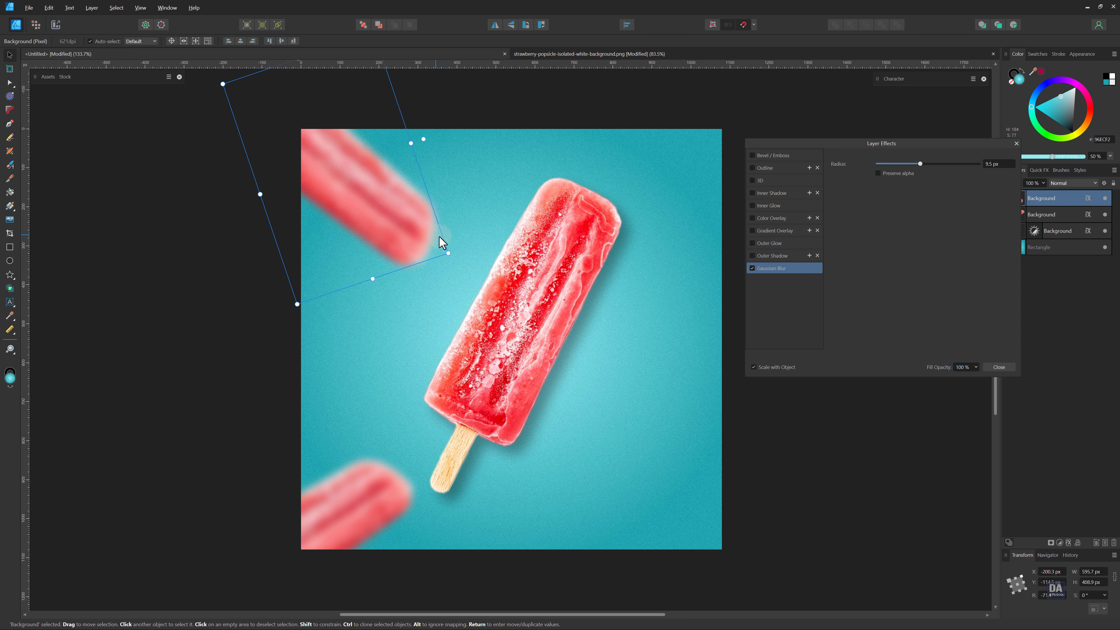
pyautogui.moveTo(423, 139); pyautogui.dragTo(419, 131)
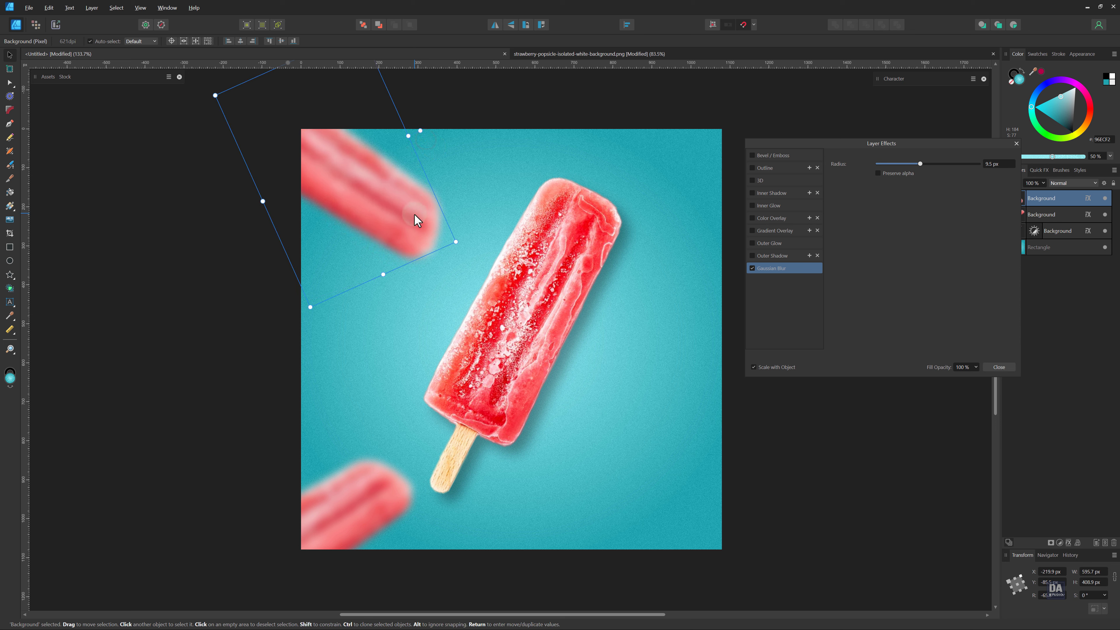
pyautogui.moveTo(412, 216)
pyautogui.mouseDown()
pyautogui.moveTo(553, 347)
pyautogui.moveTo(722, 545)
pyautogui.mouseUp()
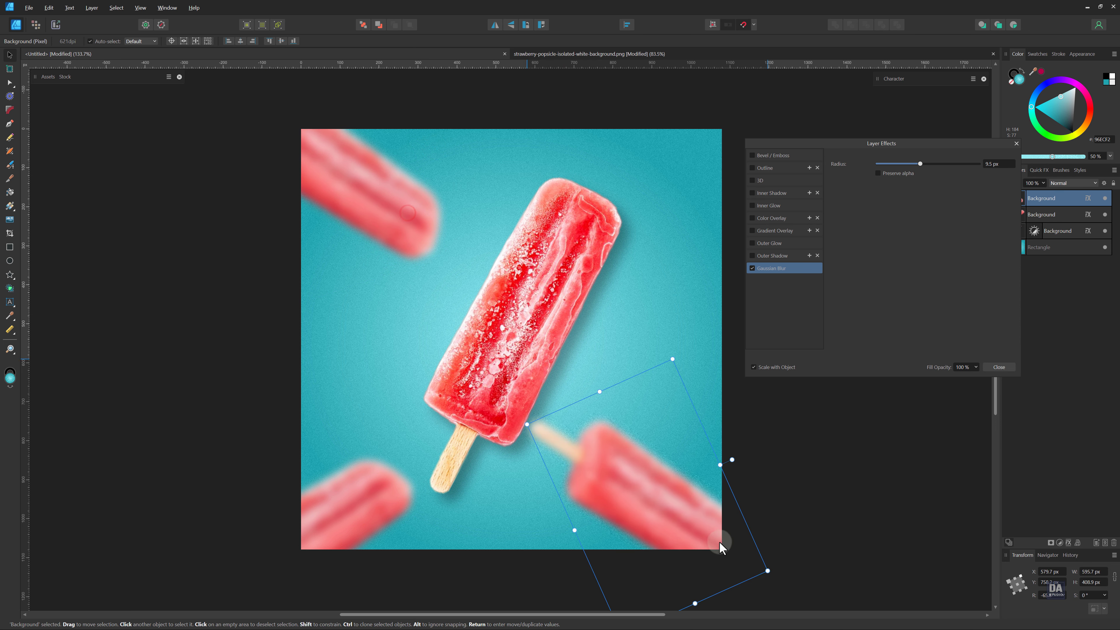
pyautogui.moveTo(745, 470)
pyautogui.mouseDown()
pyautogui.moveTo(750, 488)
pyautogui.moveTo(700, 501)
pyautogui.moveTo(708, 515)
pyautogui.mouseUp()
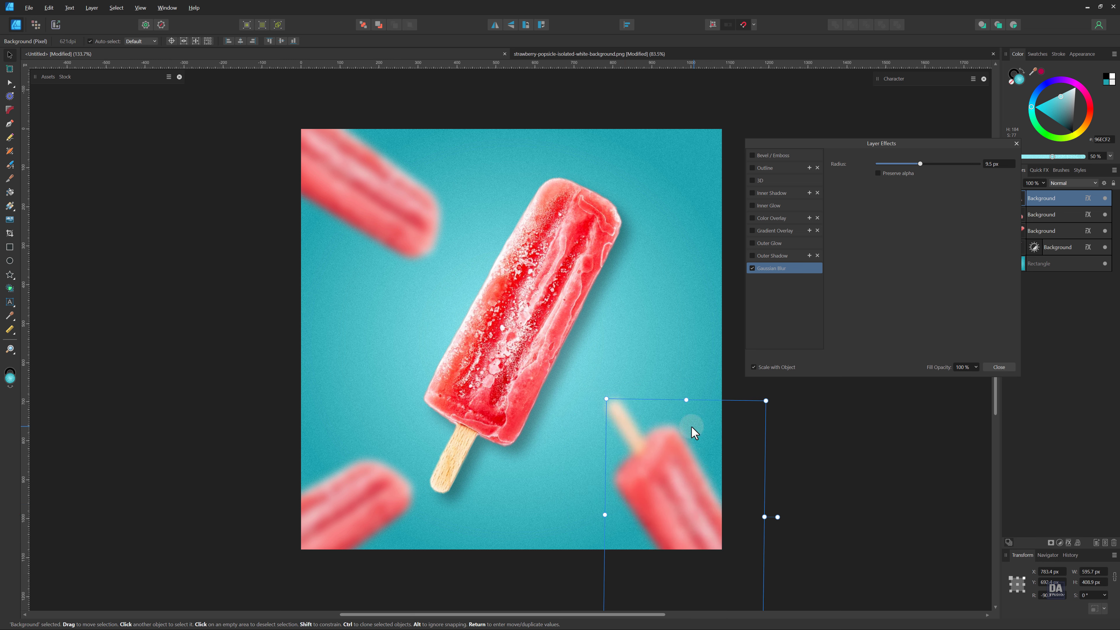
# - Add two small blurred popsicle copies of about 147 × 101 px either side of the main popsicle's stick, each tilted differently
pyautogui.moveTo(647, 486); pyautogui.dragTo(450, 426)
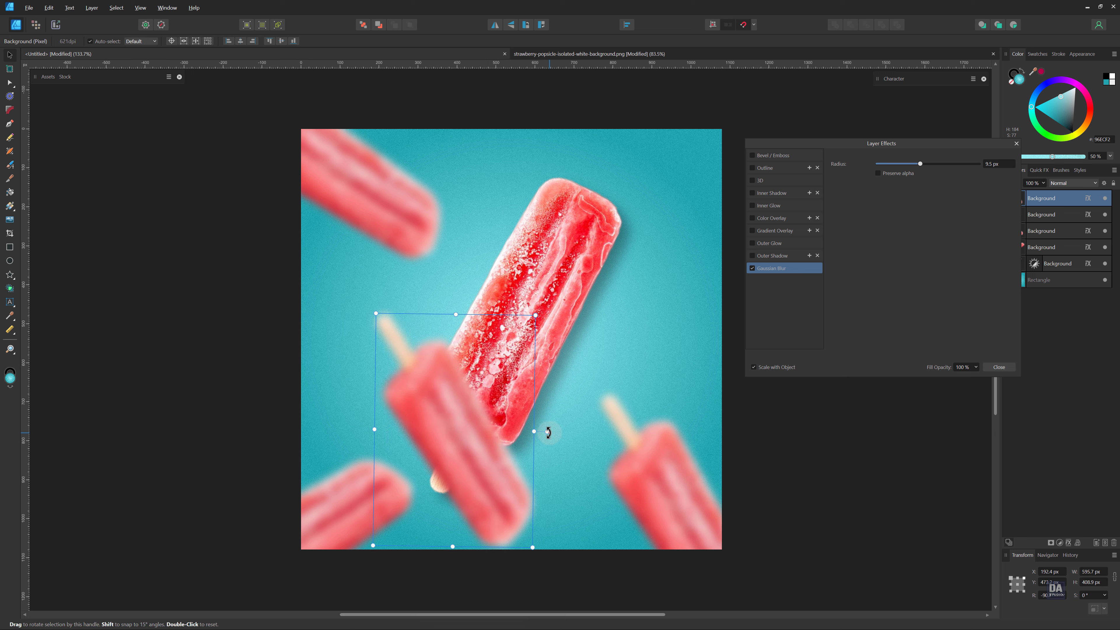
pyautogui.moveTo(547, 431); pyautogui.dragTo(472, 479)
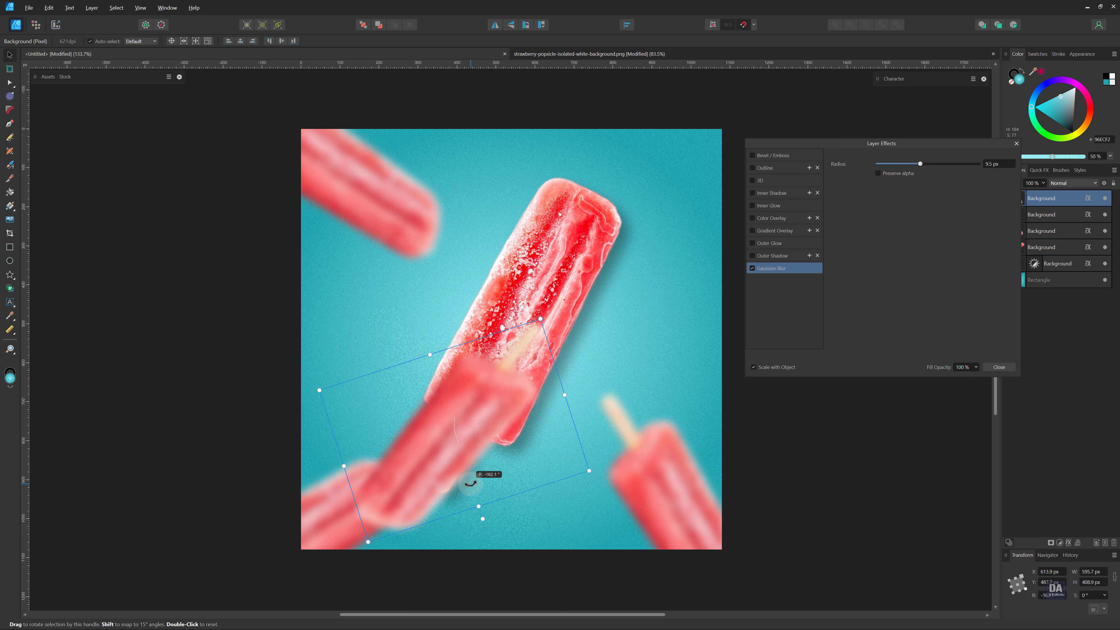
pyautogui.moveTo(586, 478); pyautogui.dragTo(392, 475)
pyautogui.moveTo(364, 410)
pyautogui.mouseDown()
pyautogui.moveTo(404, 409)
pyautogui.moveTo(382, 401)
pyautogui.moveTo(532, 457)
pyautogui.moveTo(575, 497)
pyautogui.moveTo(603, 463)
pyautogui.moveTo(593, 470)
pyautogui.moveTo(549, 384)
pyautogui.moveTo(472, 469)
pyautogui.moveTo(508, 471)
pyautogui.mouseUp()
pyautogui.moveTo(541, 479)
pyautogui.mouseDown()
pyautogui.moveTo(567, 501)
pyautogui.moveTo(528, 491)
pyautogui.mouseUp()
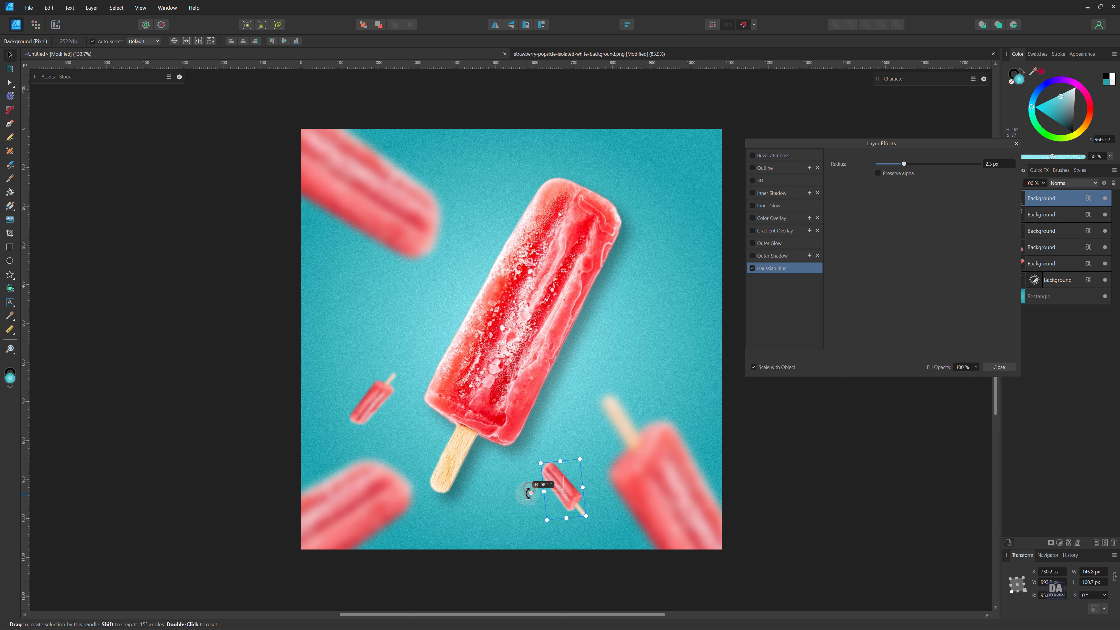
# - Rotate the large central popsicle to about -25°
pyautogui.click(546, 379)
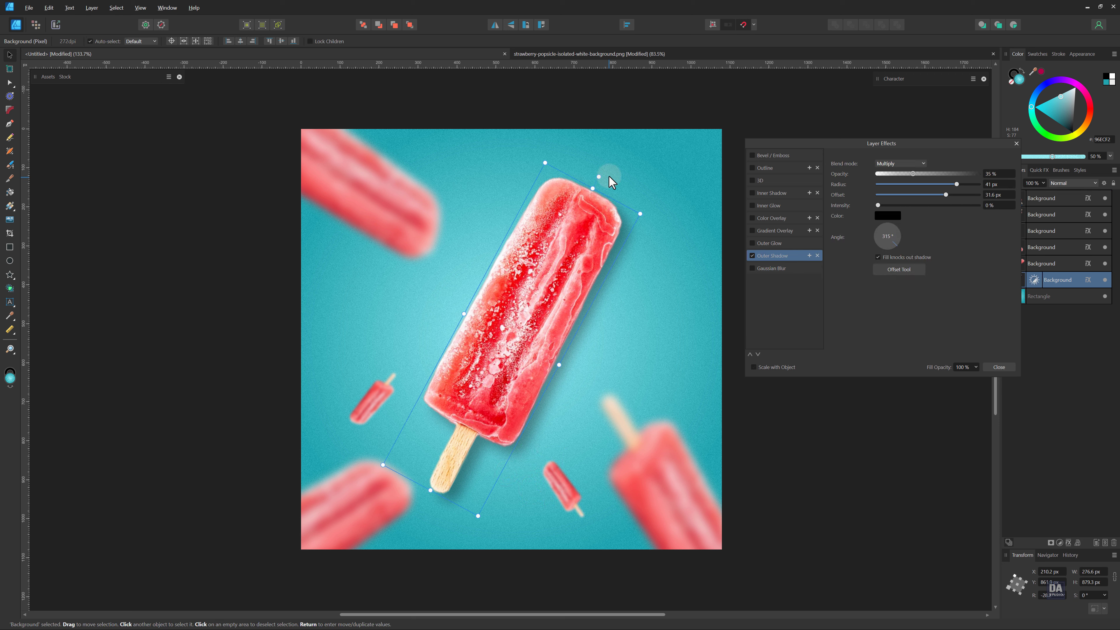
pyautogui.moveTo(609, 177)
pyautogui.mouseDown()
pyautogui.moveTo(593, 165)
pyautogui.moveTo(590, 175)
pyautogui.mouseUp()
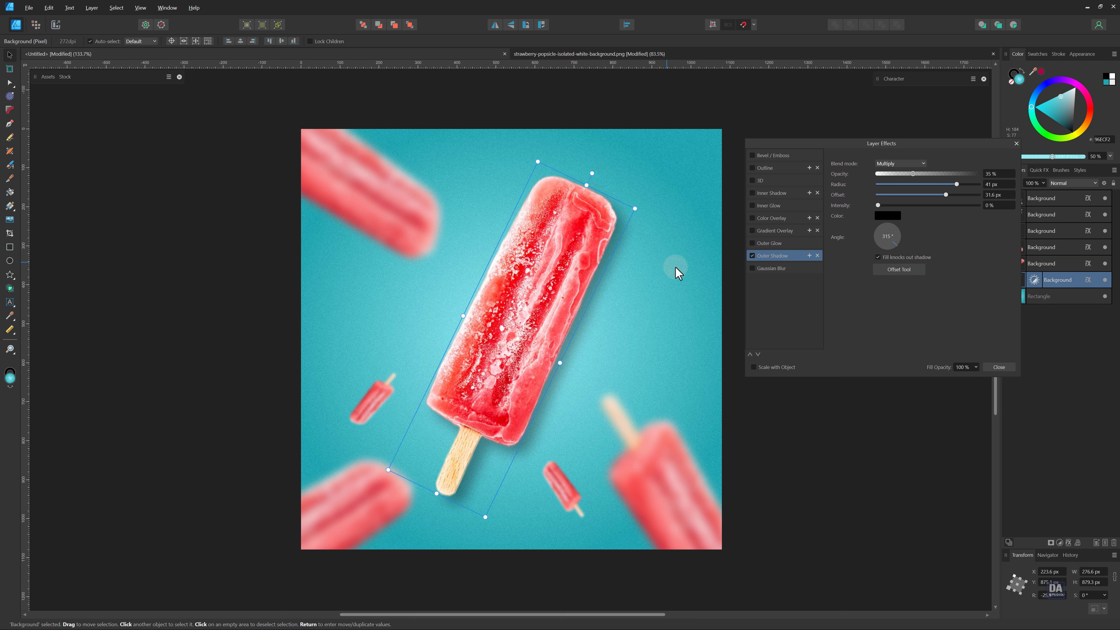
pyautogui.click(738, 286)
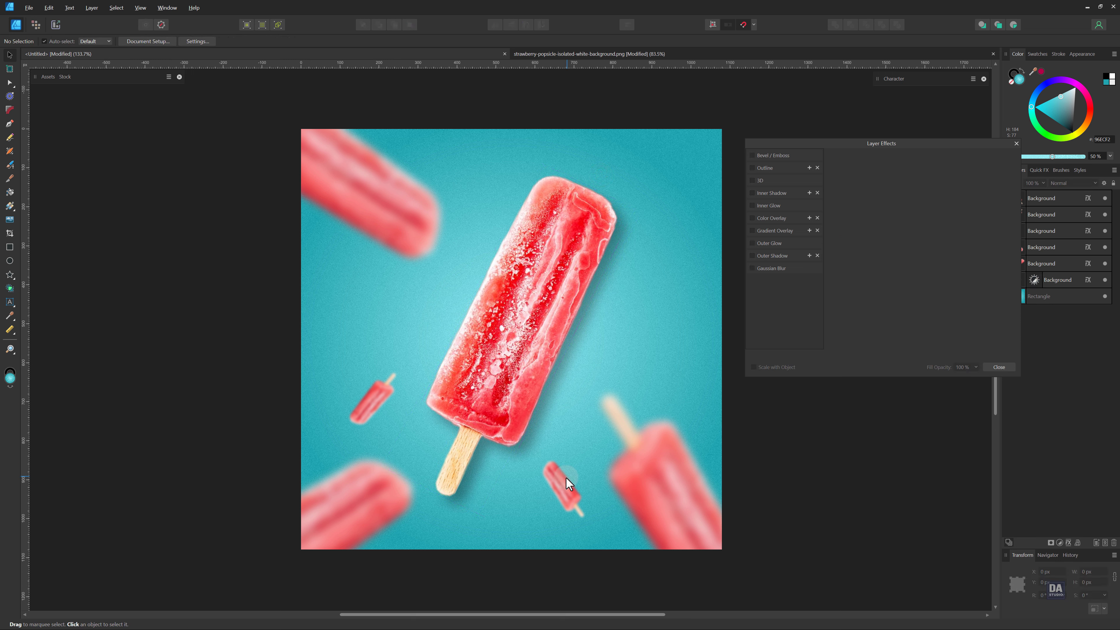
# - Add an HSL adjustment to the small popsicle beside the main one with hue 40.8°, saturation 15% and luminosity 14%
pyautogui.click(361, 415)
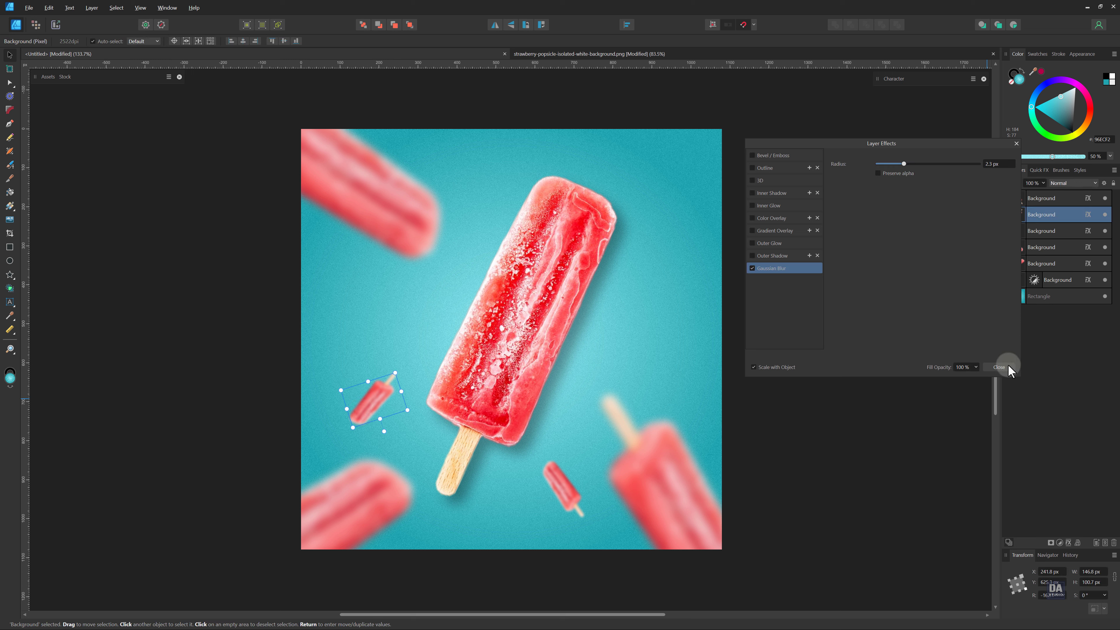
pyautogui.click(999, 367)
pyautogui.keyDown('shift'); pyautogui.click(701, 489); pyautogui.keyUp('shift')
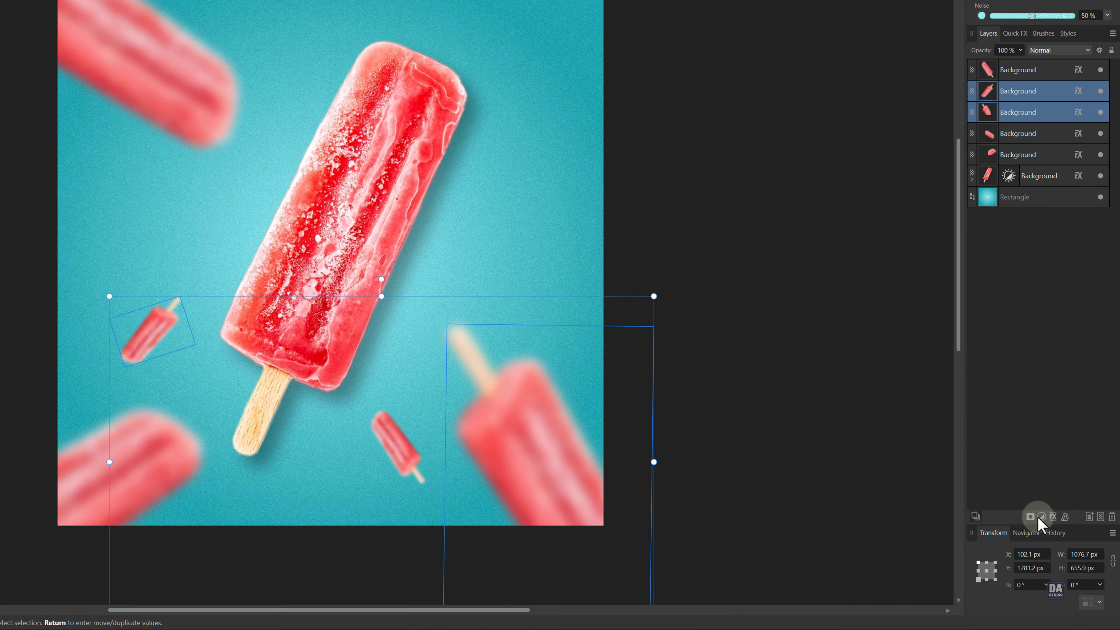
pyautogui.click(1041, 517)
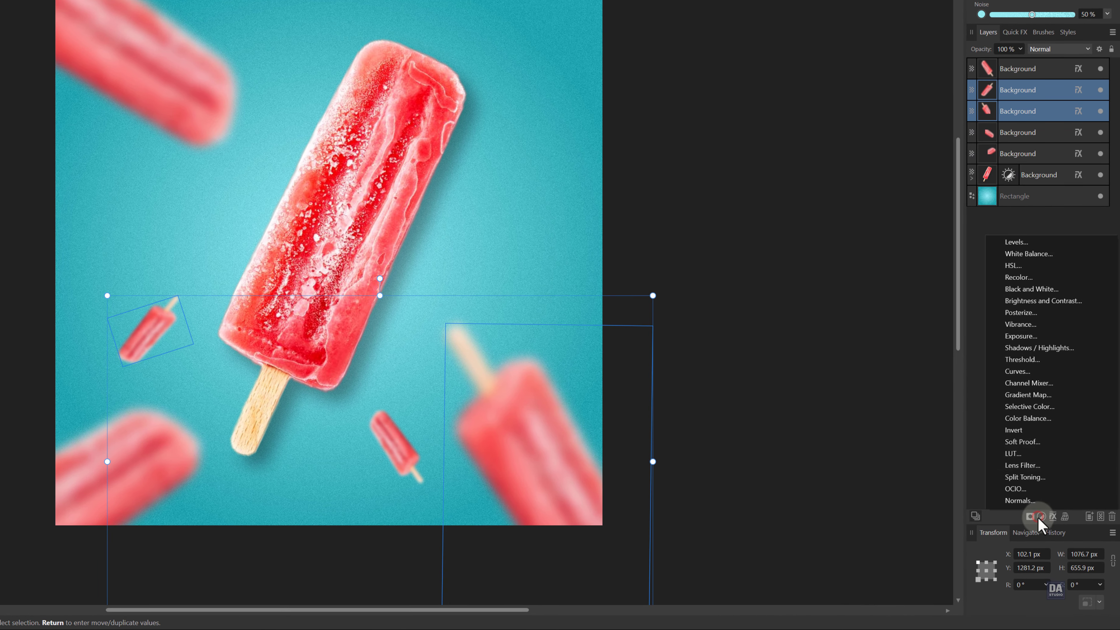
pyautogui.click(1032, 269)
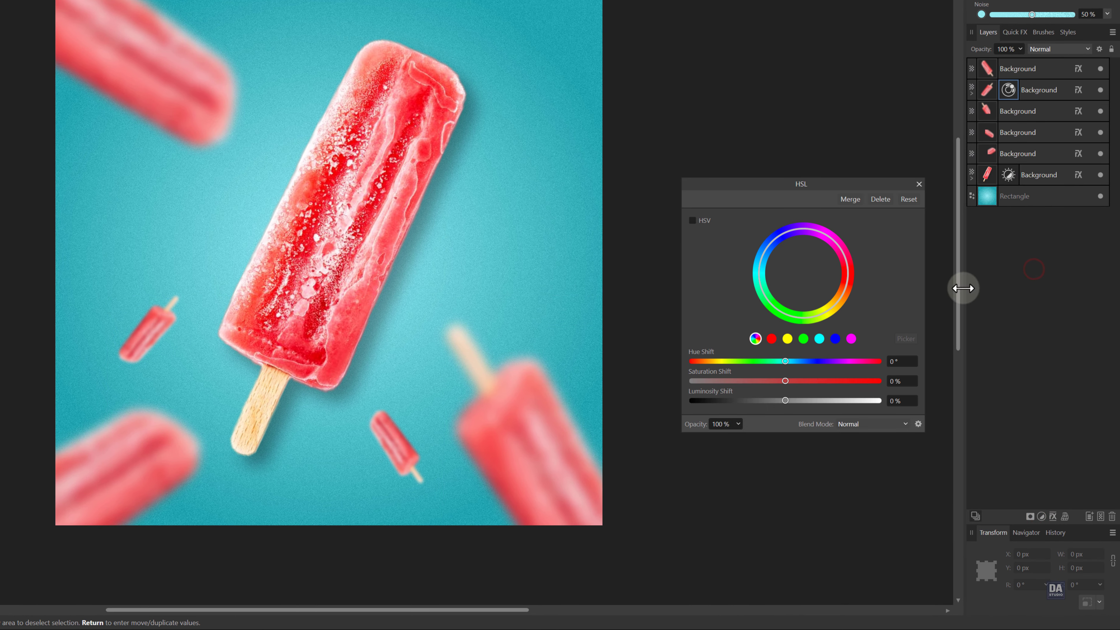
pyautogui.moveTo(785, 360); pyautogui.dragTo(810, 372)
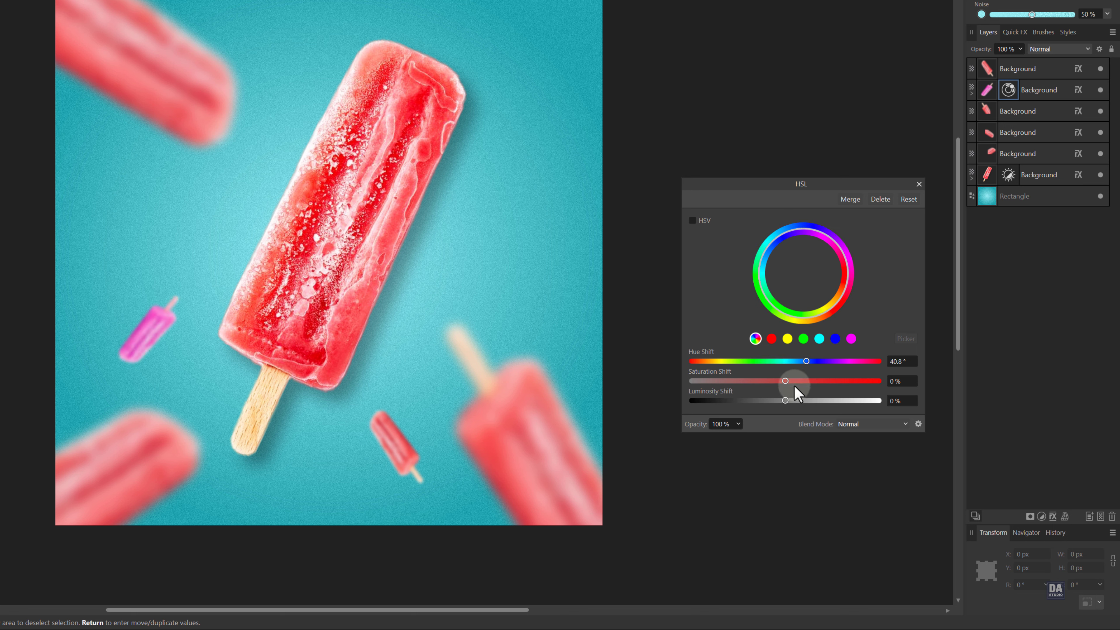
pyautogui.moveTo(790, 402); pyautogui.dragTo(798, 381)
pyautogui.click(794, 397)
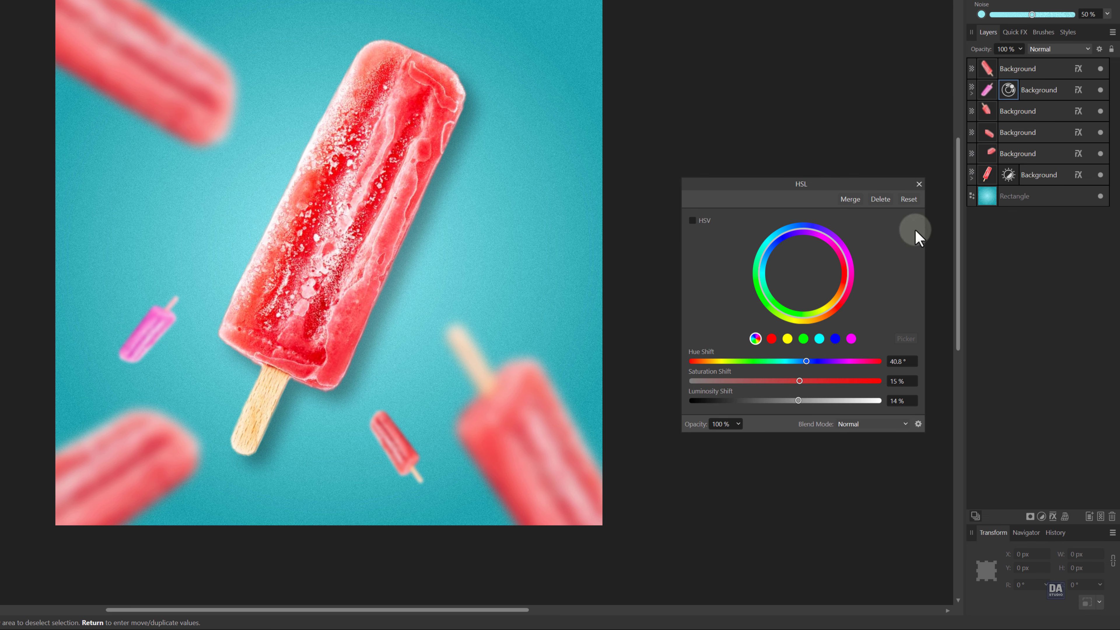
pyautogui.click(919, 184)
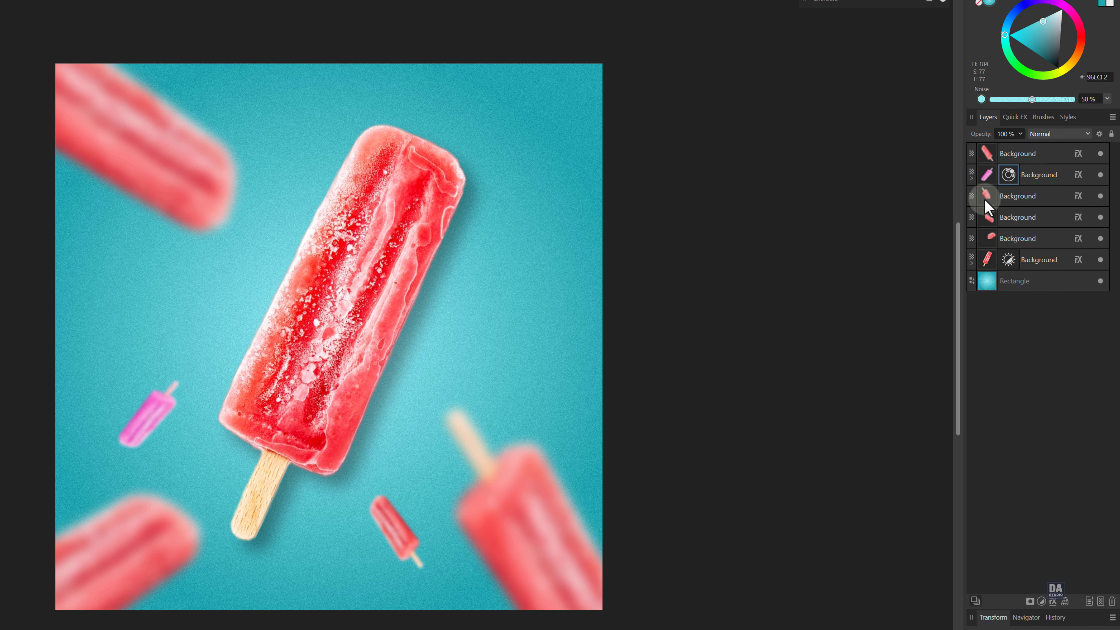
# - Duplicate the small popsicle's HSL adjustment and nest the copy inside the large blurred popsicle in the lower-right corner
pyautogui.click(972, 178)
pyautogui.doubleClick(994, 197)
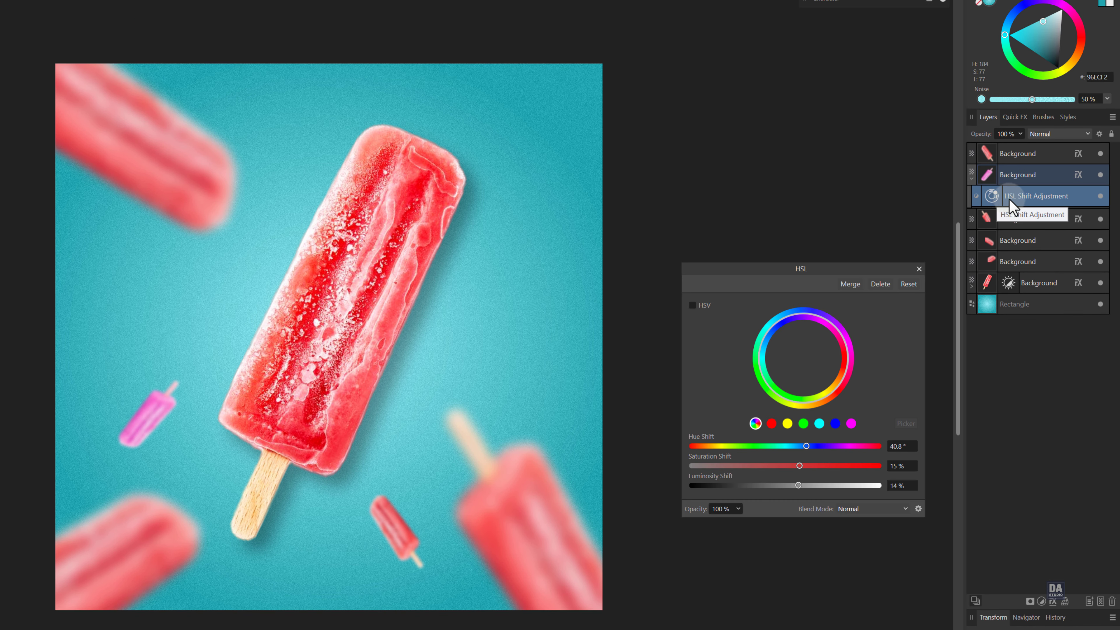
pyautogui.moveTo(1010, 199); pyautogui.dragTo(1002, 214)
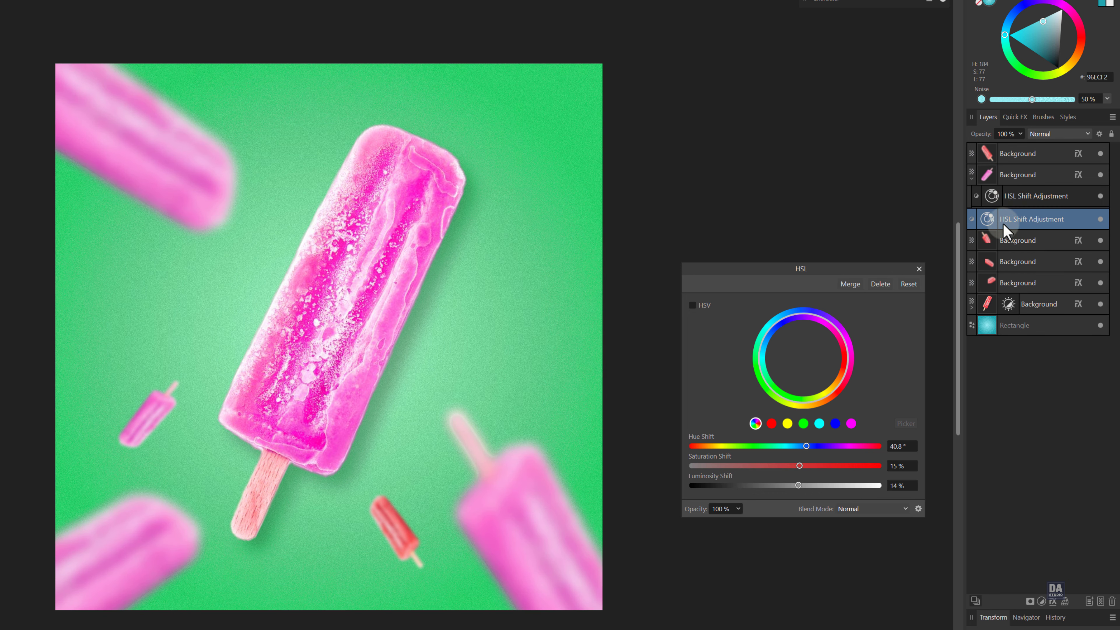
pyautogui.moveTo(1005, 230)
pyautogui.mouseDown()
pyautogui.moveTo(1002, 247)
pyautogui.moveTo(995, 240)
pyautogui.mouseUp()
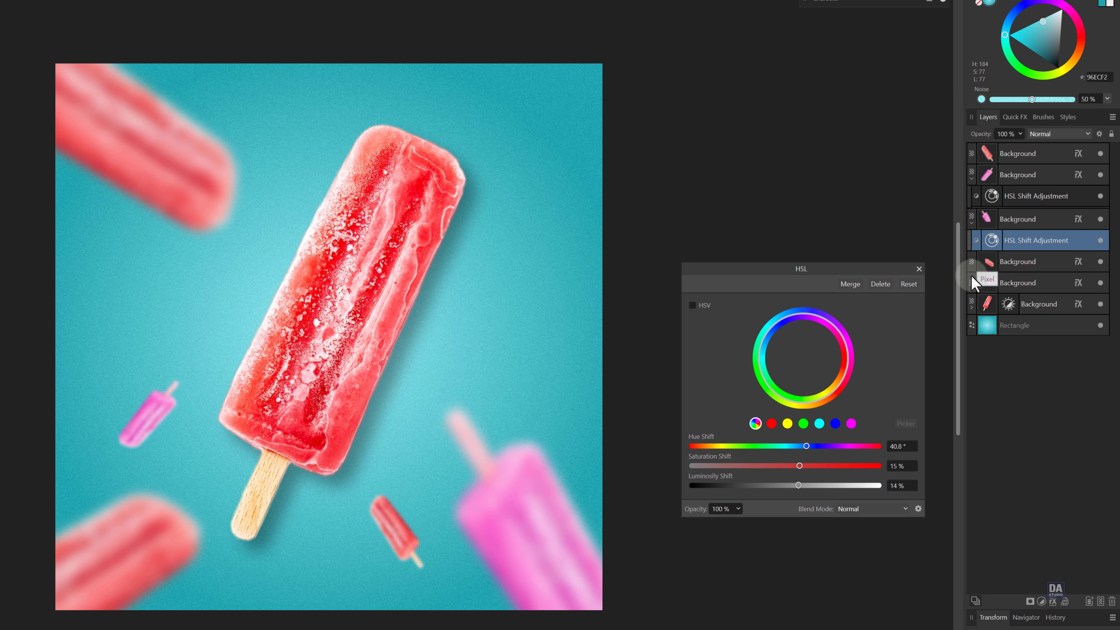
pyautogui.click(528, 514)
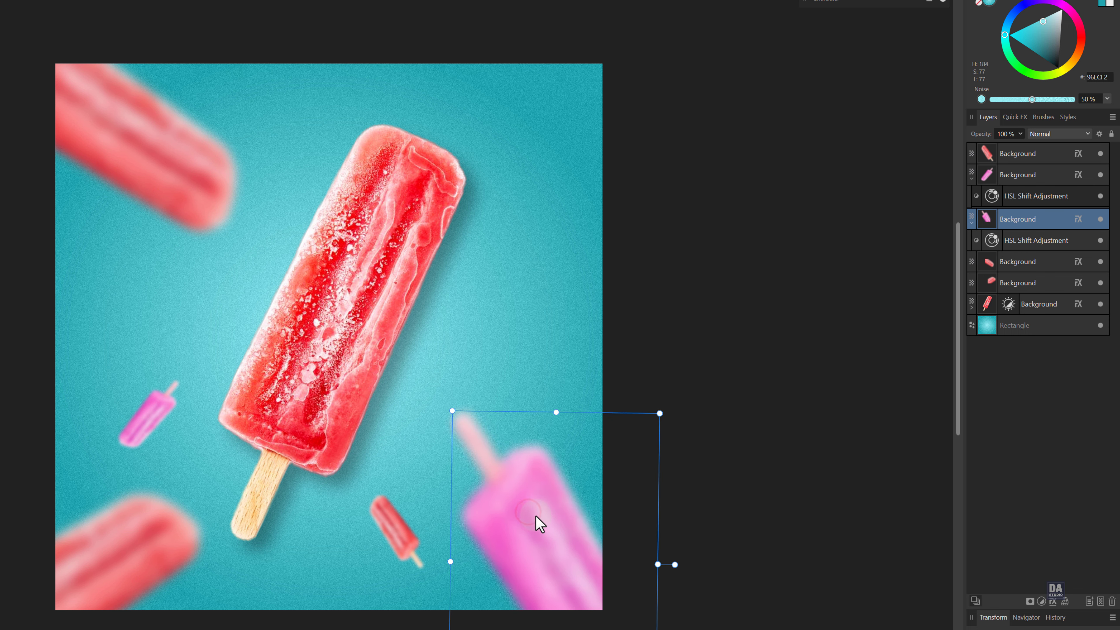
pyautogui.click(699, 457)
# - Start a Pen curve at the canvas's left edge about mid-height, arching it smoothly to the right and up across the main popsicle
pyautogui.press('z')
pyautogui.moveTo(453, 331); pyautogui.dragTo(493, 327)
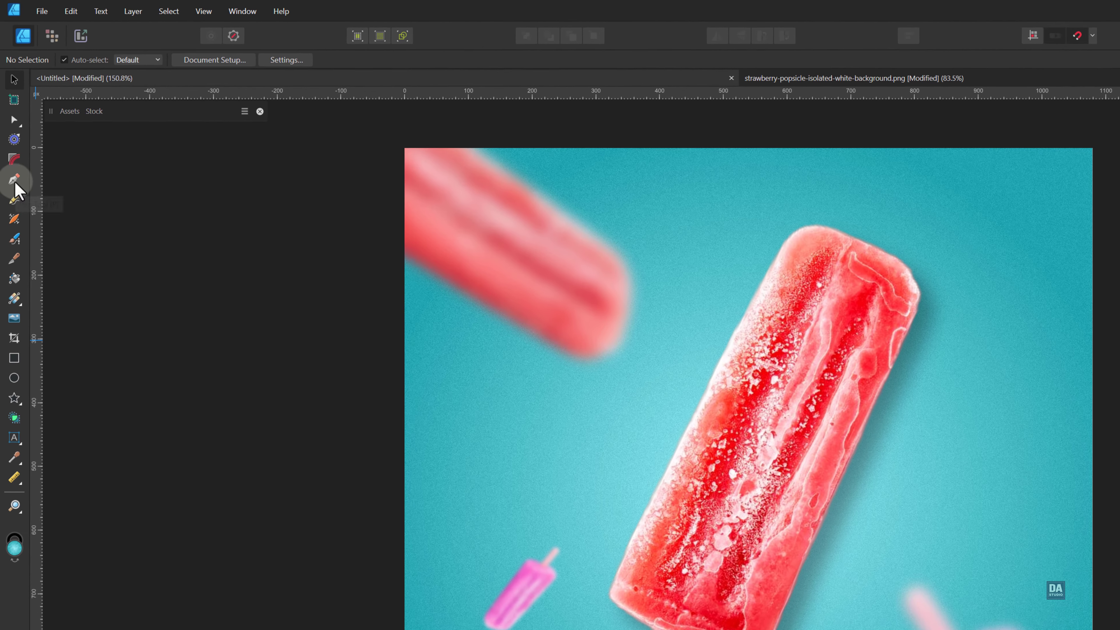
pyautogui.click(10, 127)
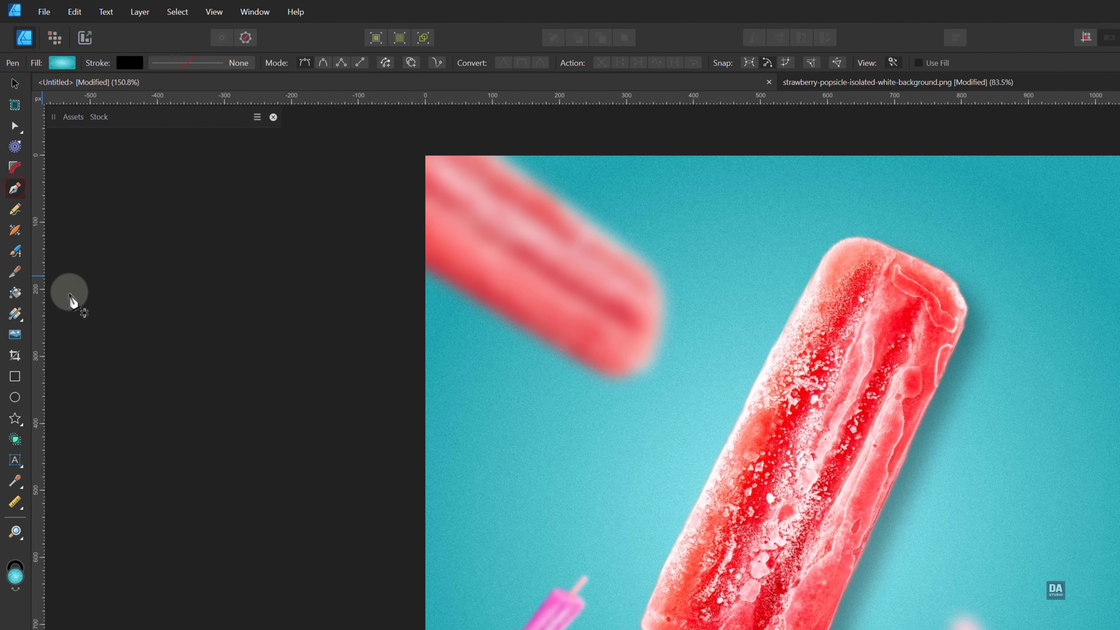
pyautogui.click(432, 517)
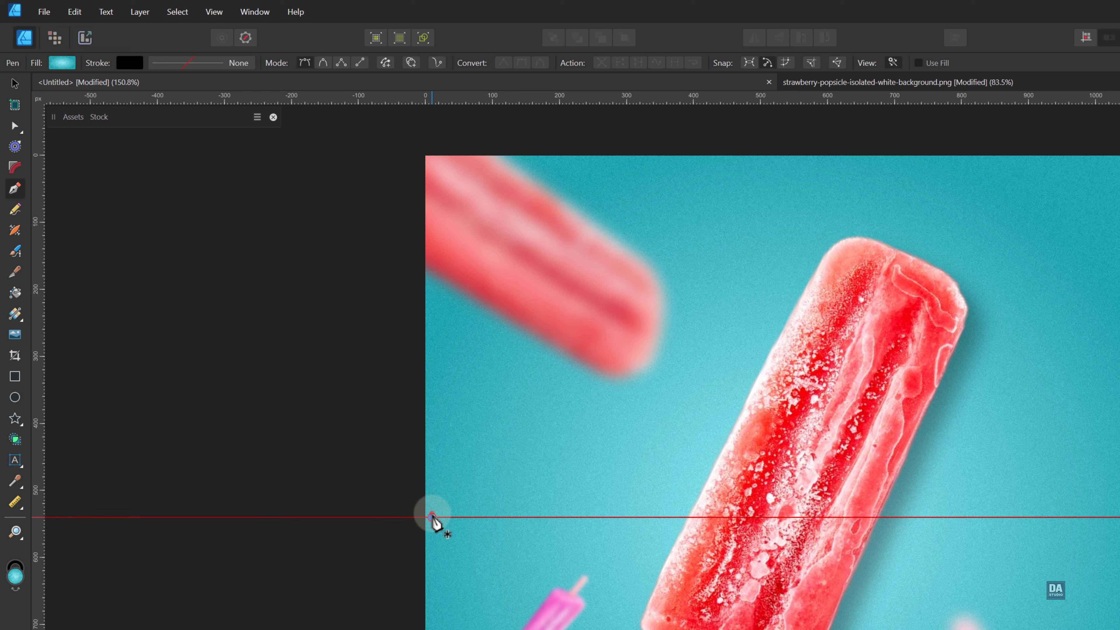
pyautogui.moveTo(673, 449); pyautogui.dragTo(849, 467)
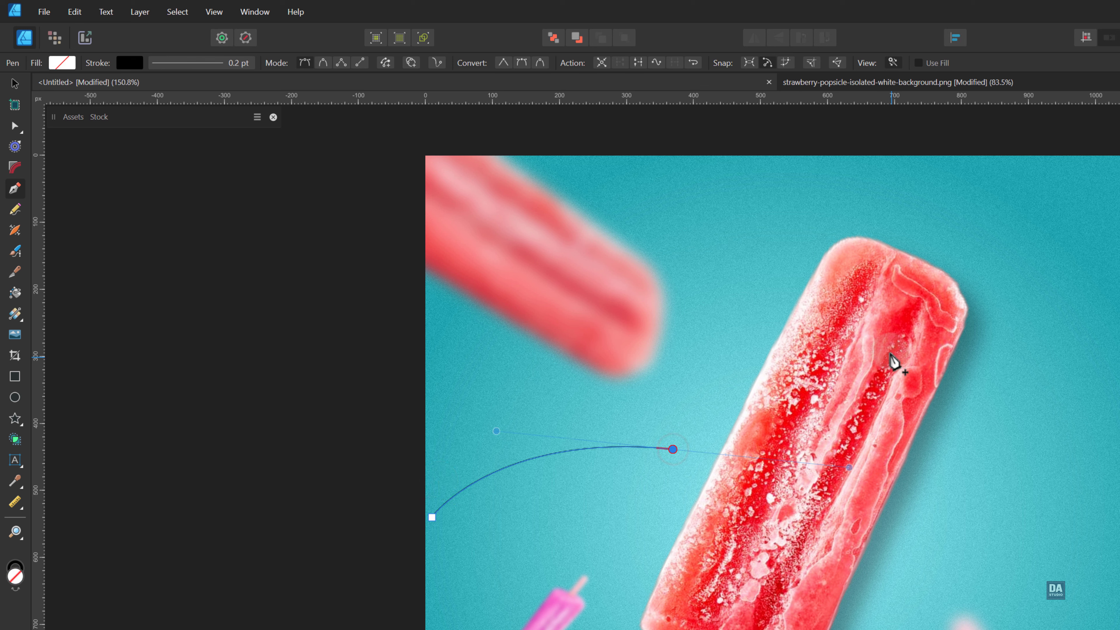
pyautogui.moveTo(889, 339); pyautogui.dragTo(941, 277)
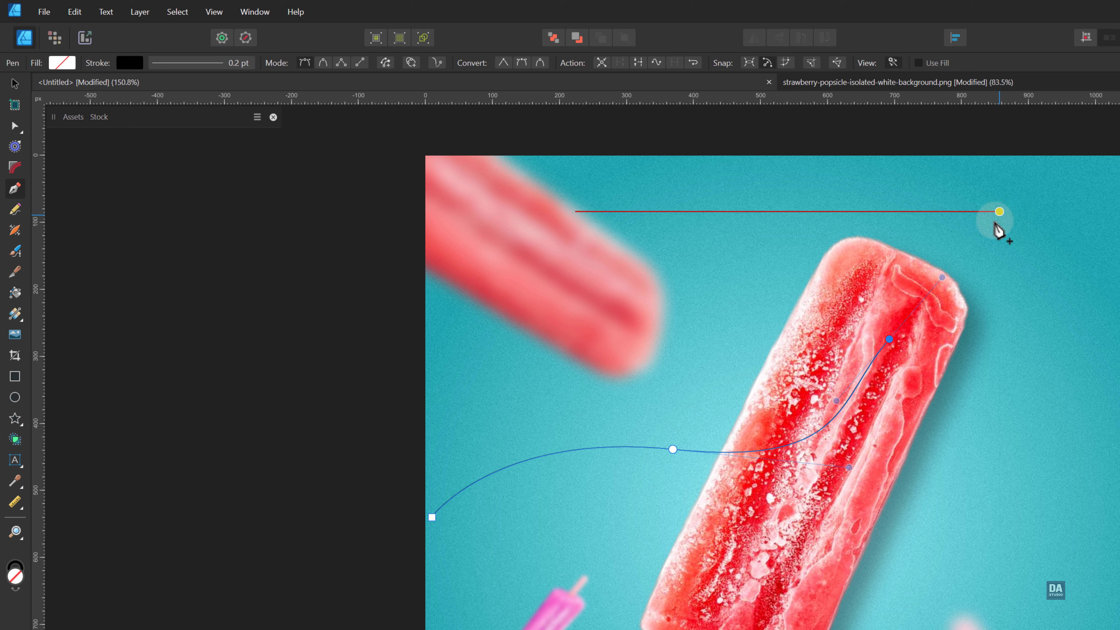
# - Reshape the curve's middle and end nodes and handles so it dips gently and rises along the main popsicle's left edge
pyautogui.moveTo(889, 339); pyautogui.dragTo(854, 304)
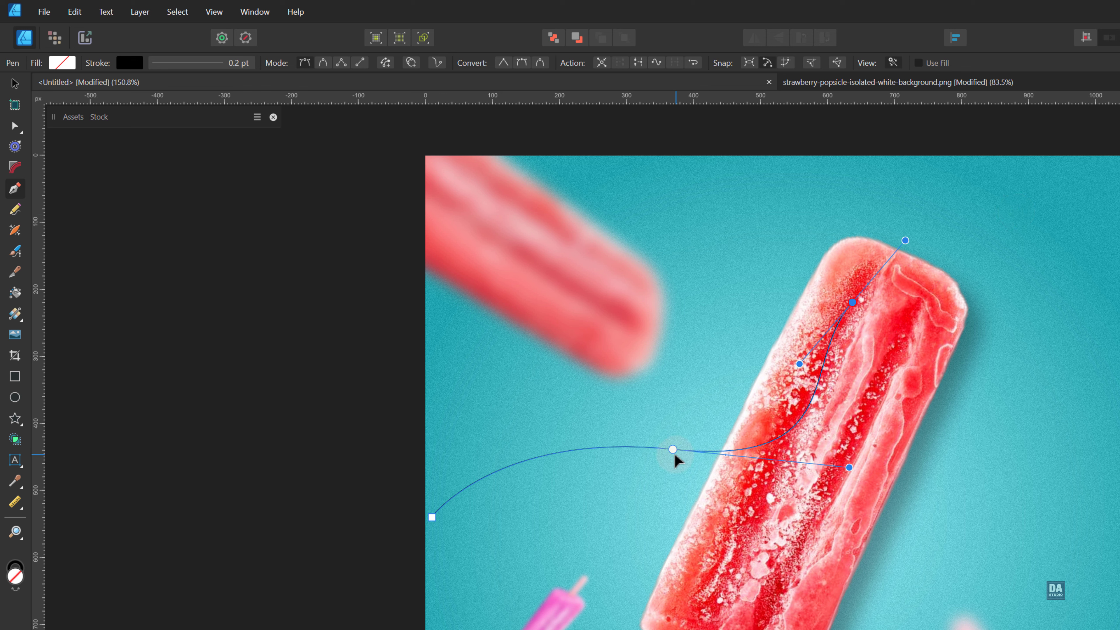
pyautogui.moveTo(673, 450); pyautogui.dragTo(608, 442)
pyautogui.moveTo(853, 302); pyautogui.dragTo(819, 300)
pyautogui.moveTo(766, 362); pyautogui.dragTo(807, 372)
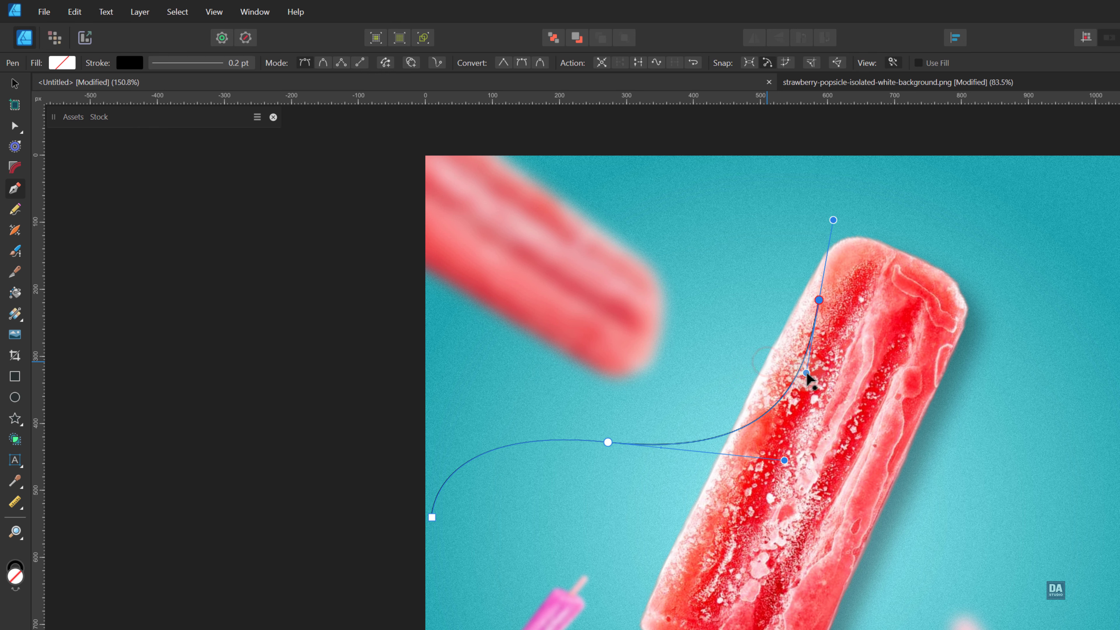
pyautogui.moveTo(818, 300); pyautogui.dragTo(797, 317)
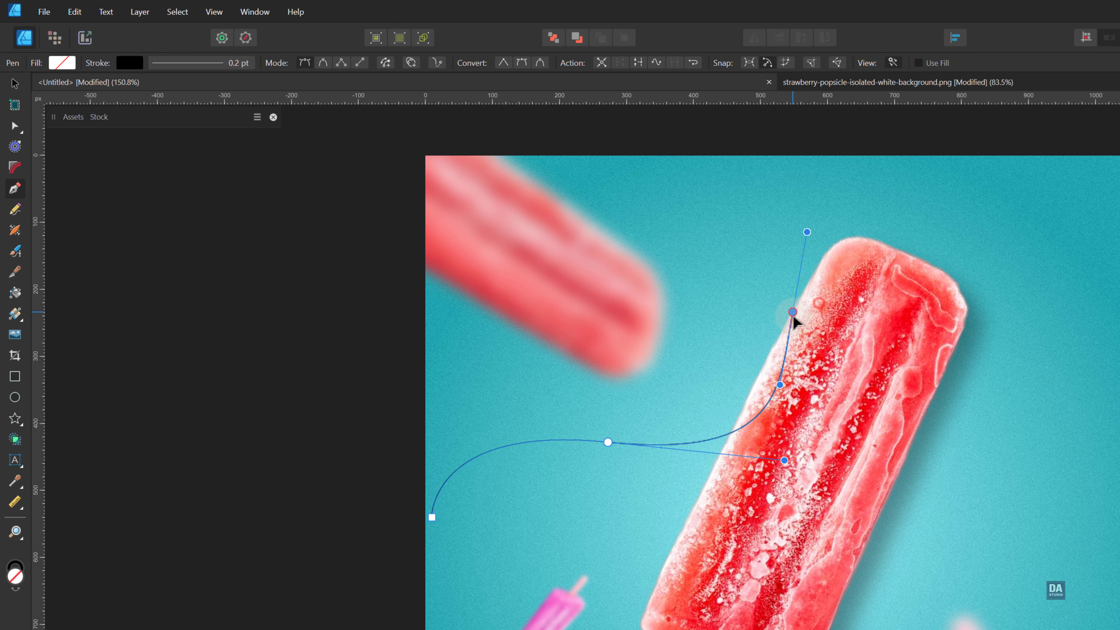
pyautogui.moveTo(608, 442); pyautogui.dragTo(615, 430)
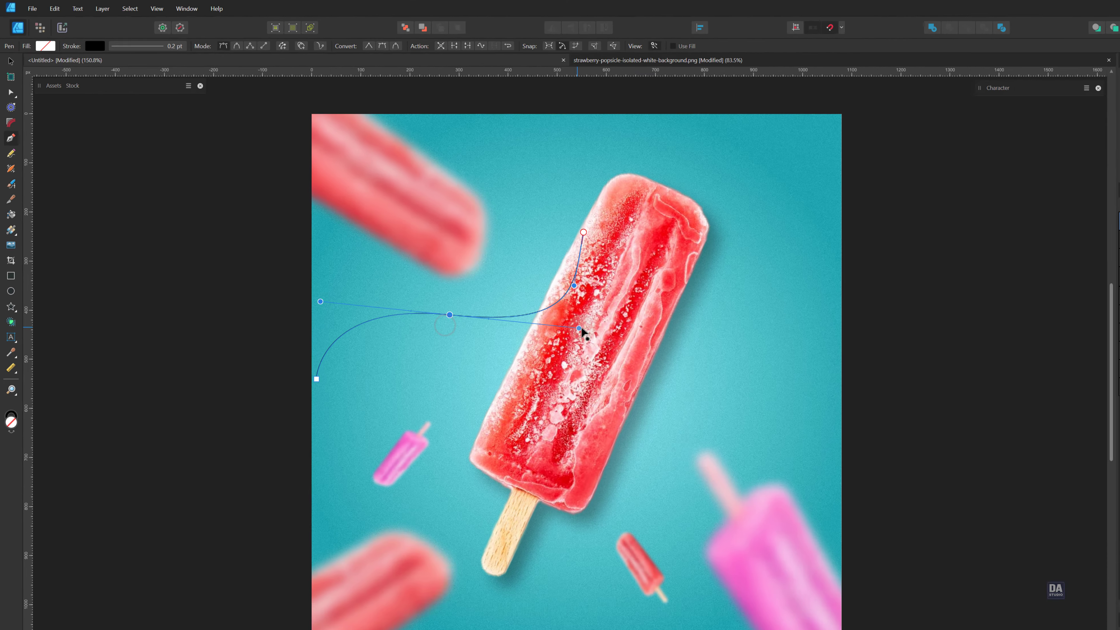
pyautogui.moveTo(791, 448); pyautogui.dragTo(777, 450)
pyautogui.moveTo(510, 295); pyautogui.dragTo(485, 304)
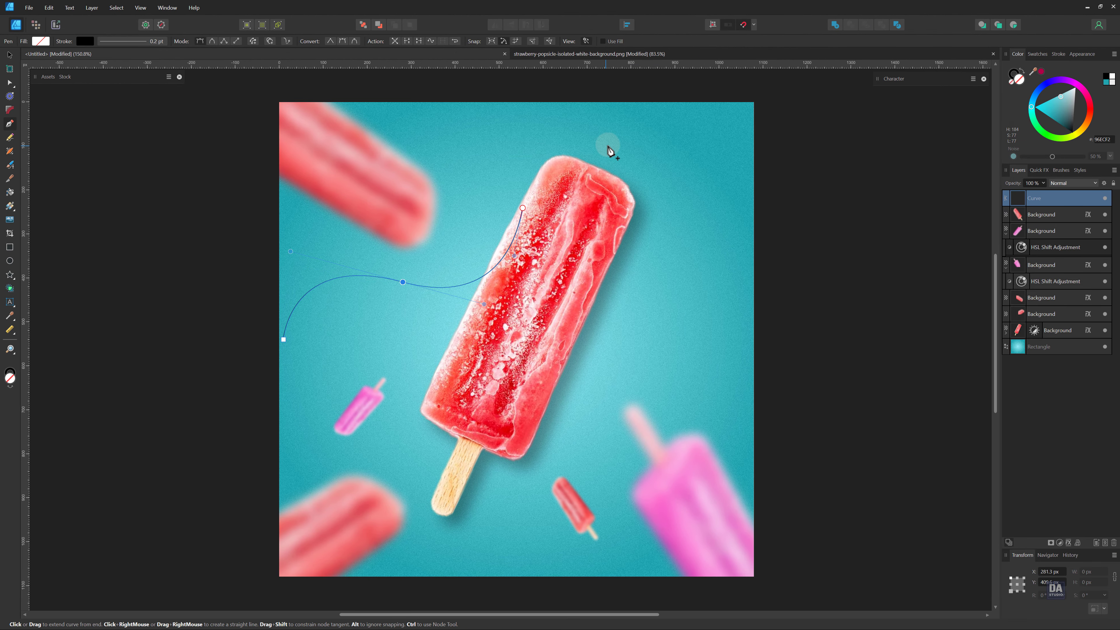
# - Extend the curve over the popsicle's top and up past the canvas's upper edge, ending just beyond the upper-right corner
pyautogui.click(523, 209)
pyautogui.moveTo(648, 139); pyautogui.dragTo(727, 160)
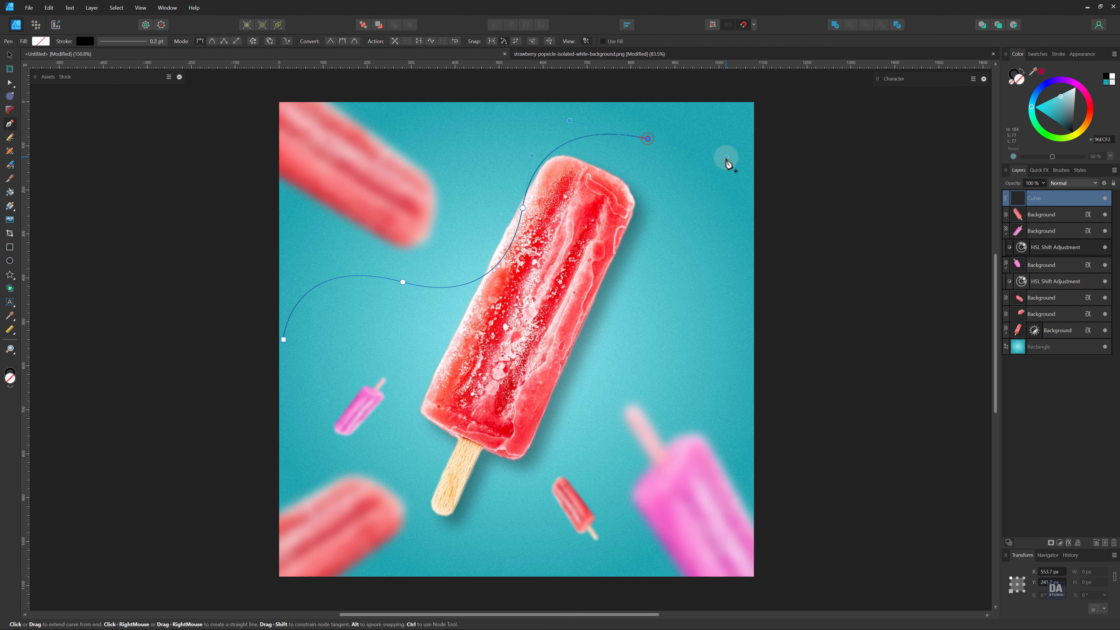
pyautogui.click(715, 102)
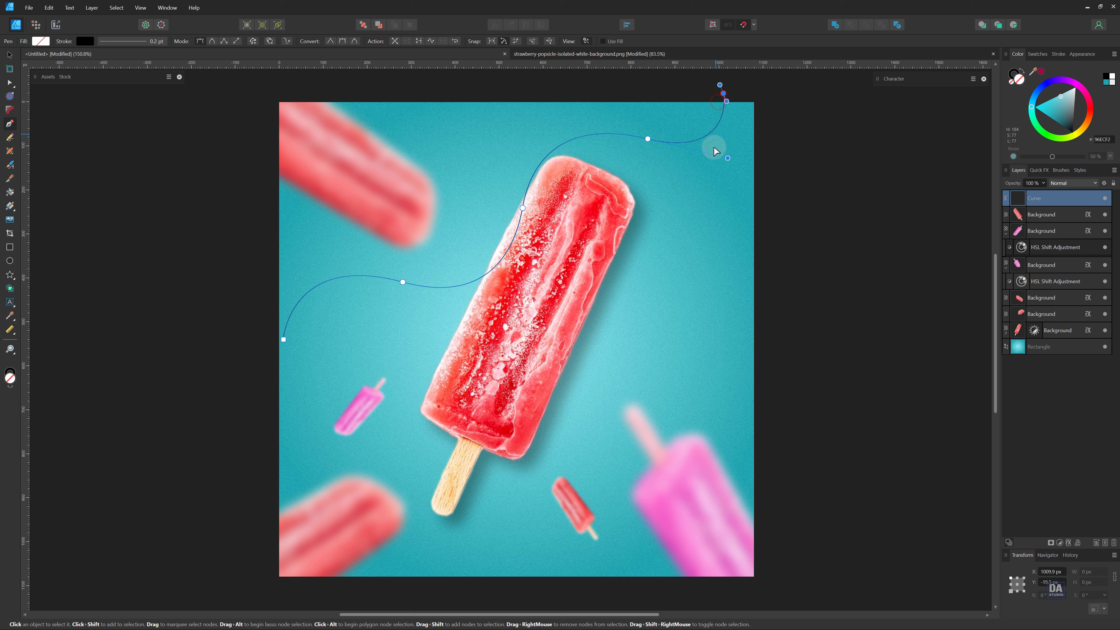
pyautogui.moveTo(727, 158); pyautogui.dragTo(703, 152)
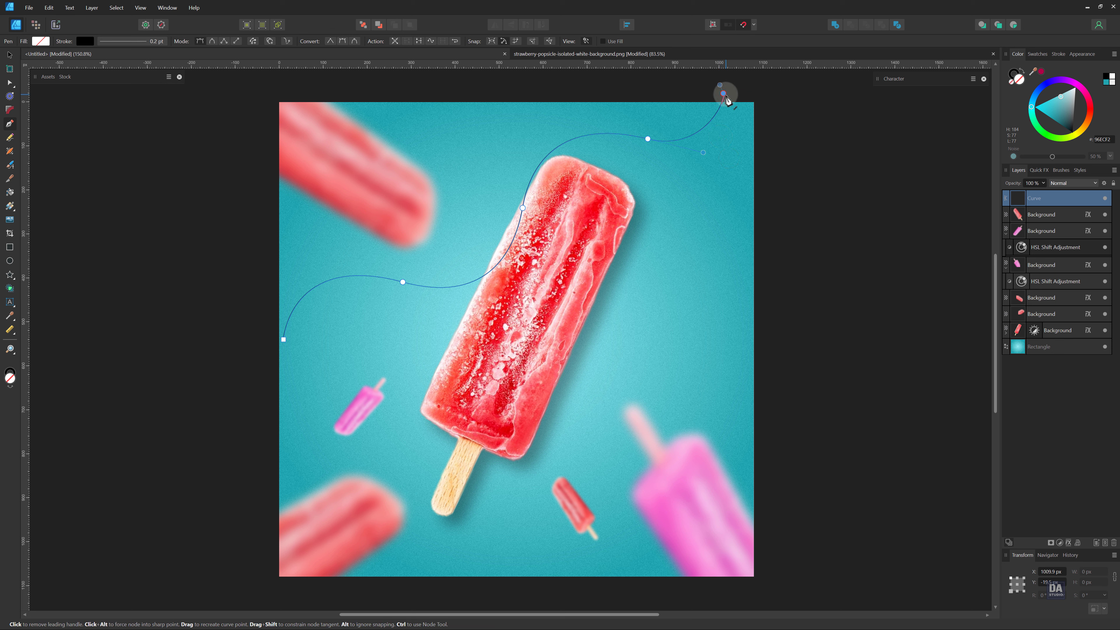
pyautogui.moveTo(724, 93); pyautogui.dragTo(774, 94)
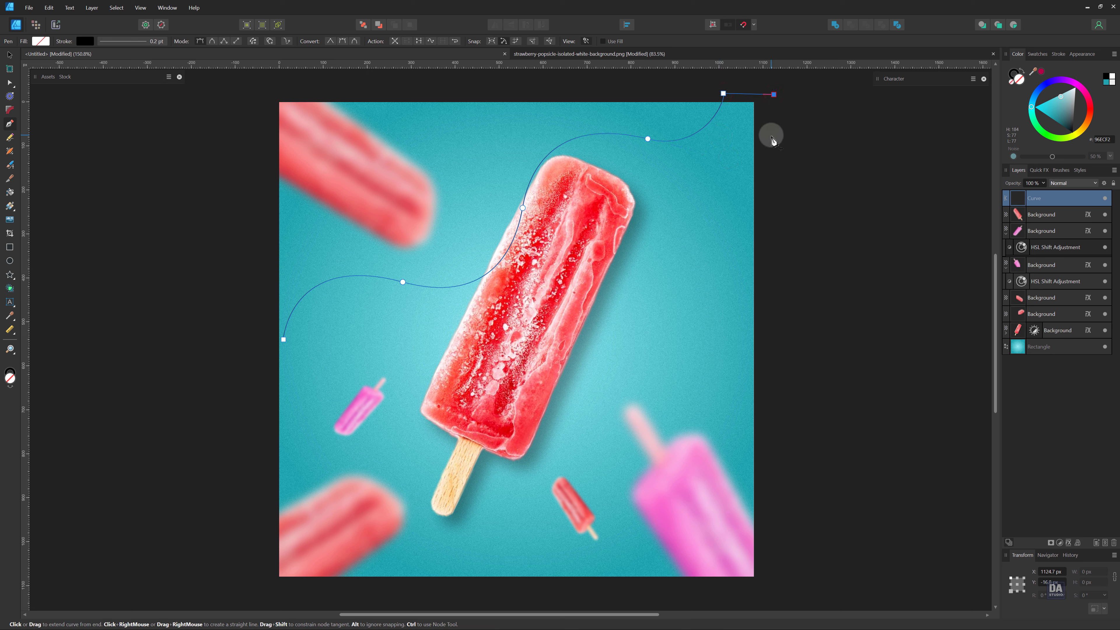
# - Draw the wave's lower edge back across the popsicle to beyond the canvas's left edge, making a band about 1169 × 719 px overall
pyautogui.moveTo(734, 145); pyautogui.dragTo(669, 163)
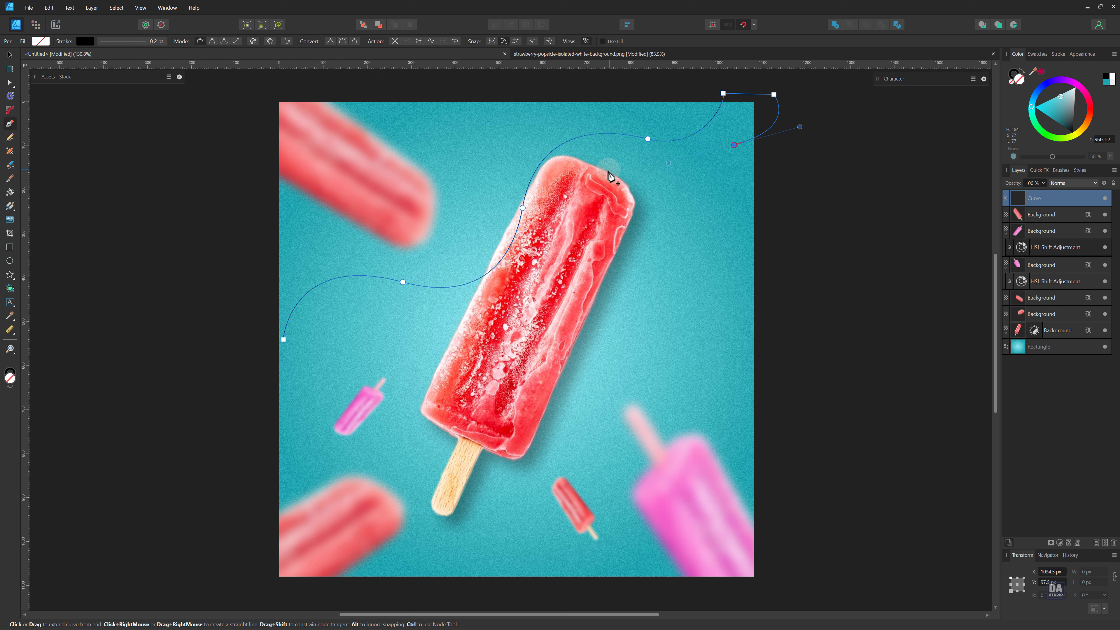
pyautogui.moveTo(599, 174); pyautogui.dragTo(578, 230)
pyautogui.hotkey('ctrl', 'z')
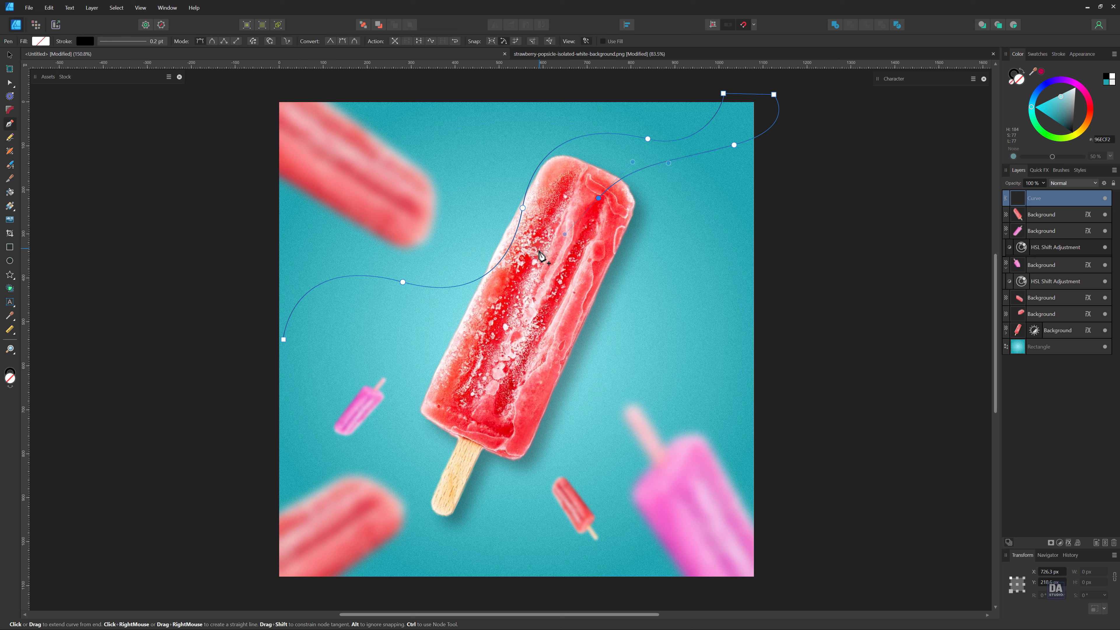
pyautogui.moveTo(531, 262); pyautogui.dragTo(516, 288)
pyautogui.moveTo(475, 324); pyautogui.dragTo(432, 331)
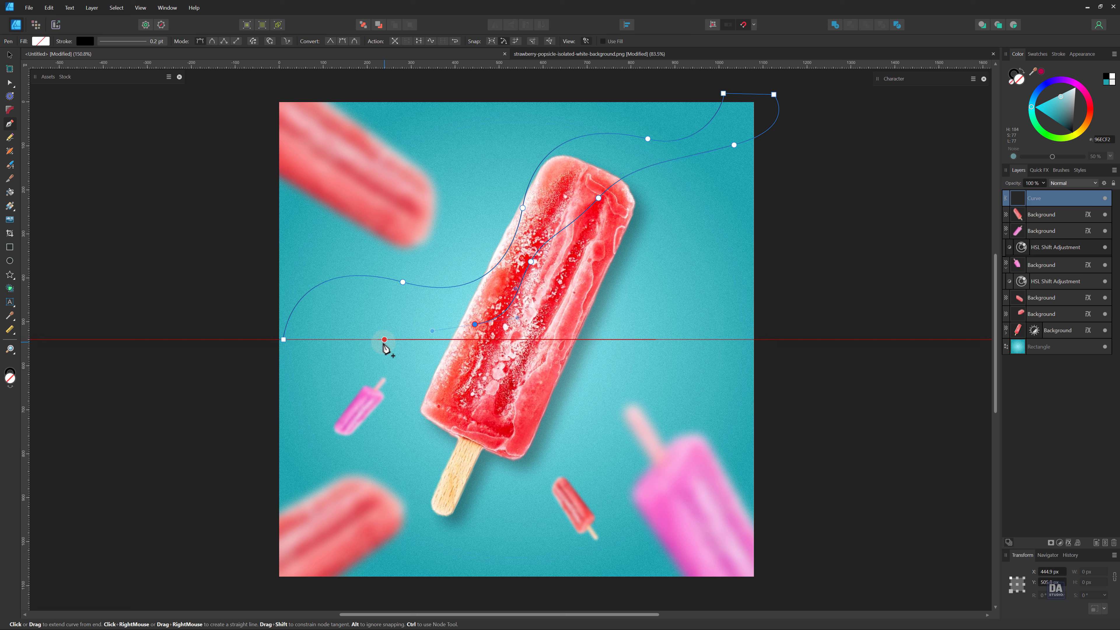
pyautogui.moveTo(319, 370); pyautogui.dragTo(276, 340)
pyautogui.click(265, 350)
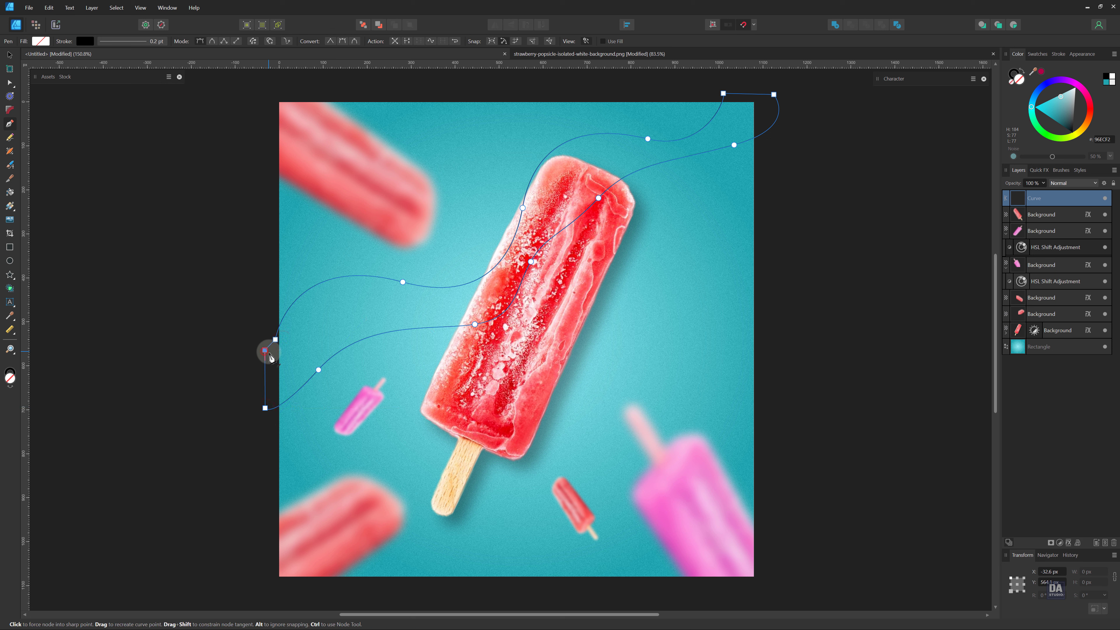
pyautogui.click(251, 343)
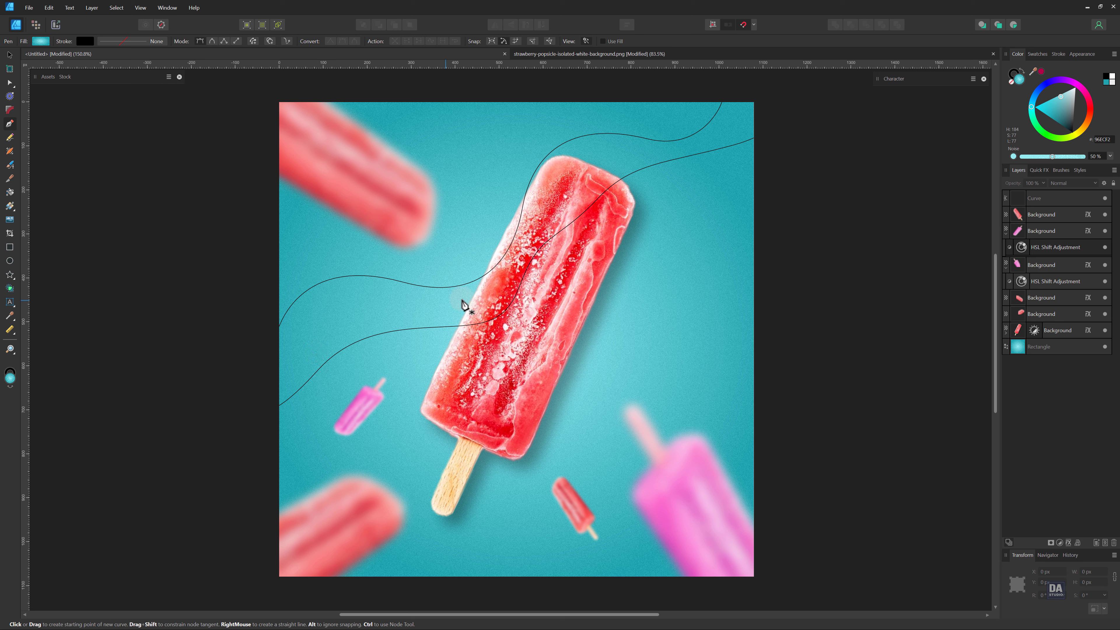
# - Fill the wave with the pale pink-to-cyan gradient from the Fancy Gradient swatches and remove its black outline
pyautogui.keyDown('ctrl'); pyautogui.click(498, 316); pyautogui.keyUp('ctrl')
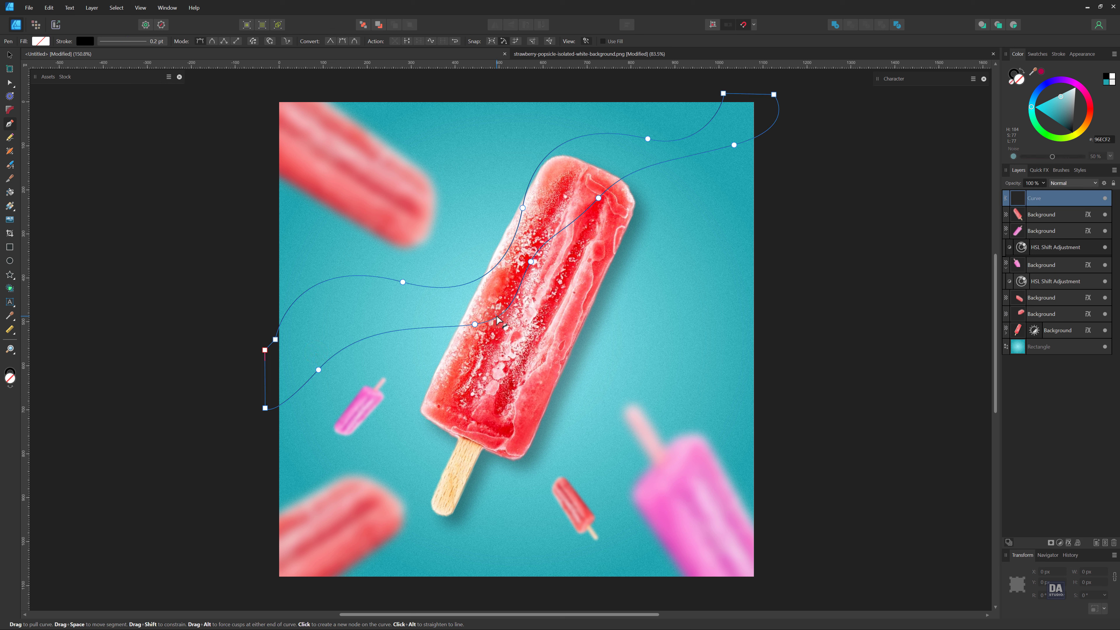
pyautogui.press('v')
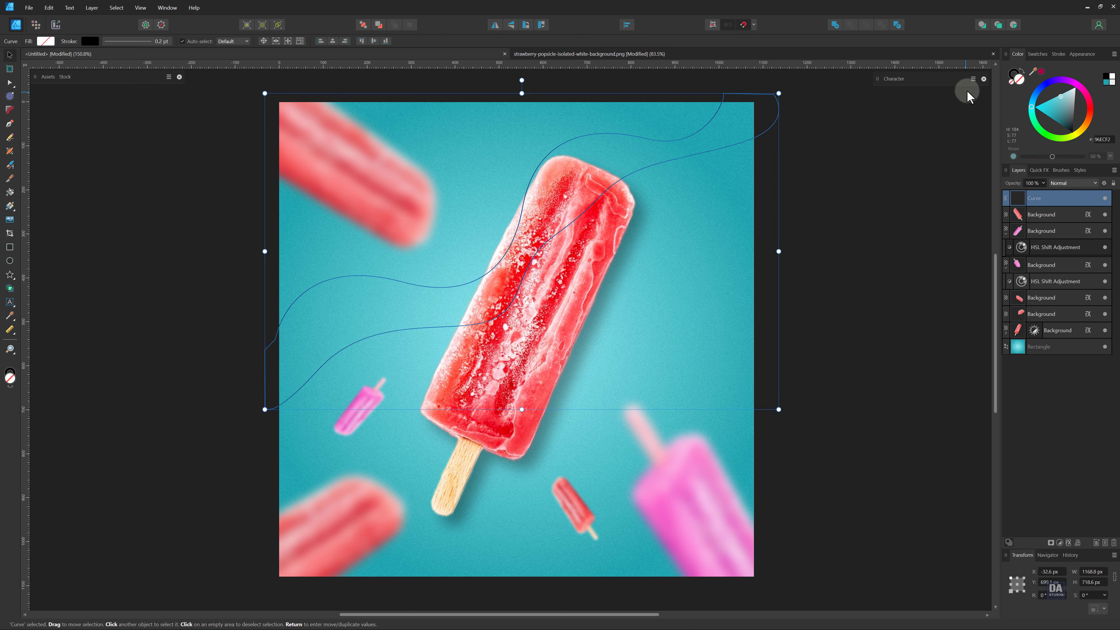
pyautogui.click(1037, 54)
pyautogui.click(1039, 106)
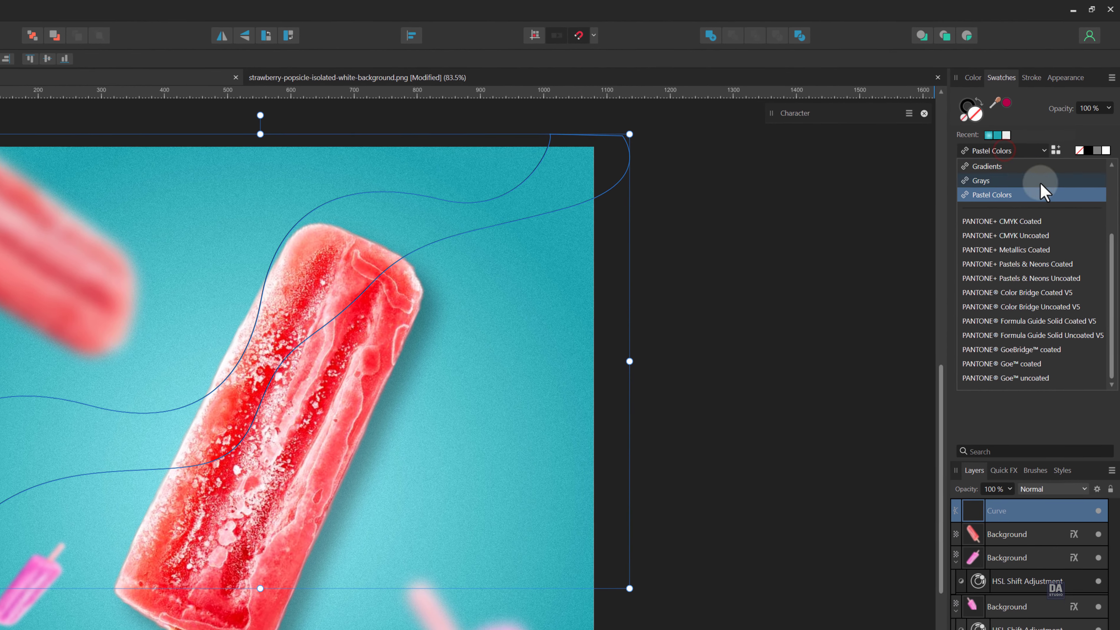
pyautogui.scroll(2, 1049, 179)
pyautogui.click(1014, 238)
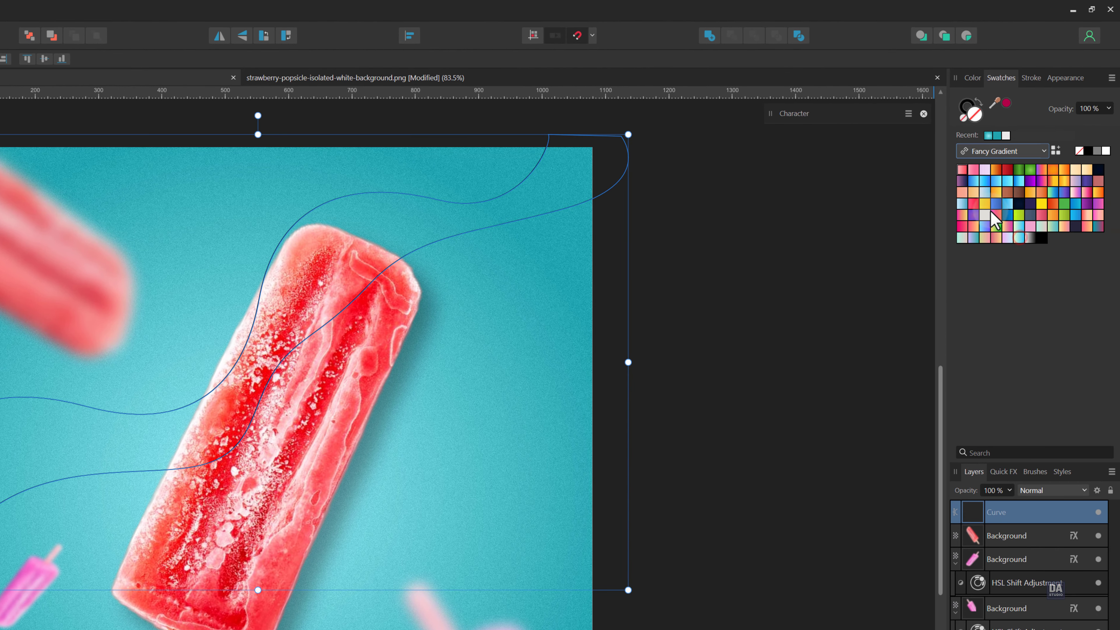
pyautogui.click(1009, 239)
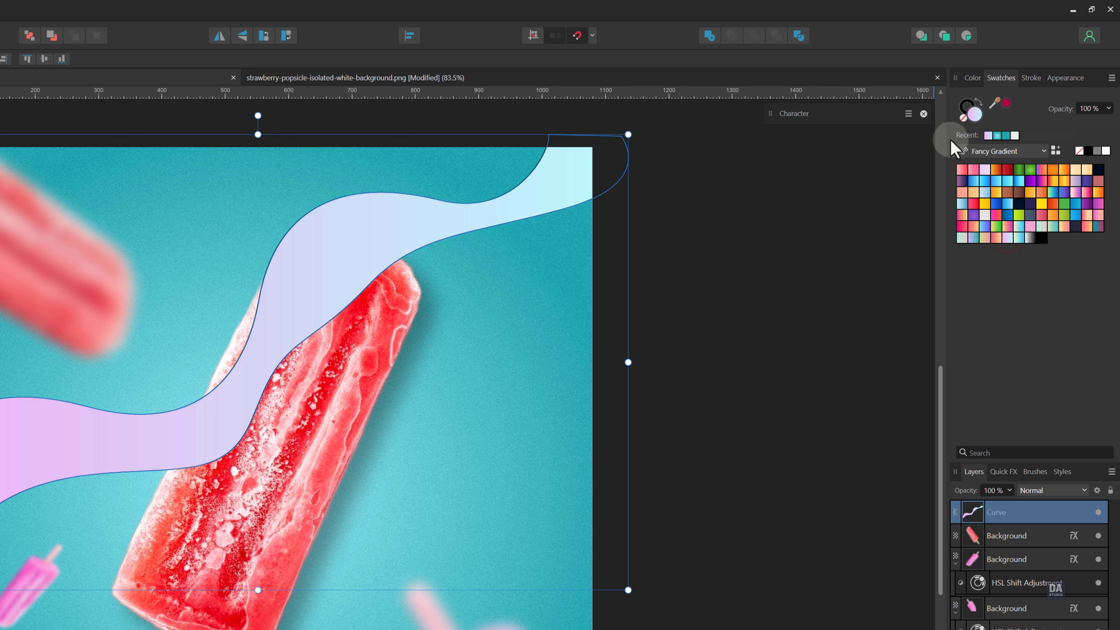
pyautogui.click(966, 110)
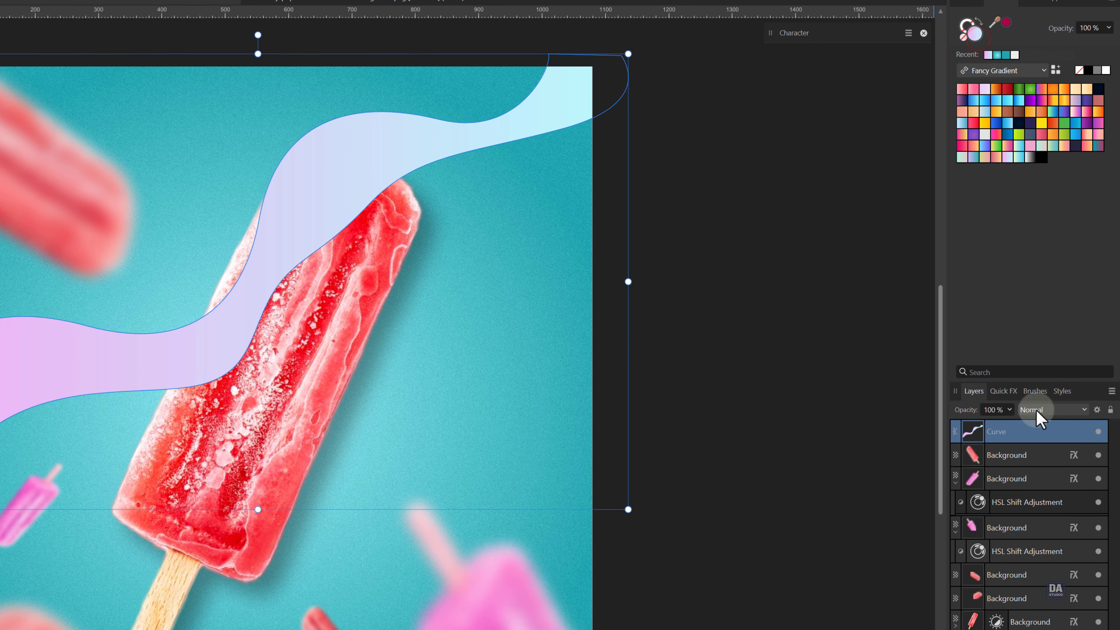
# - Set the wave to Overlay blending at 42% opacity and place its layer directly above the background rectangle
pyautogui.click(1039, 490)
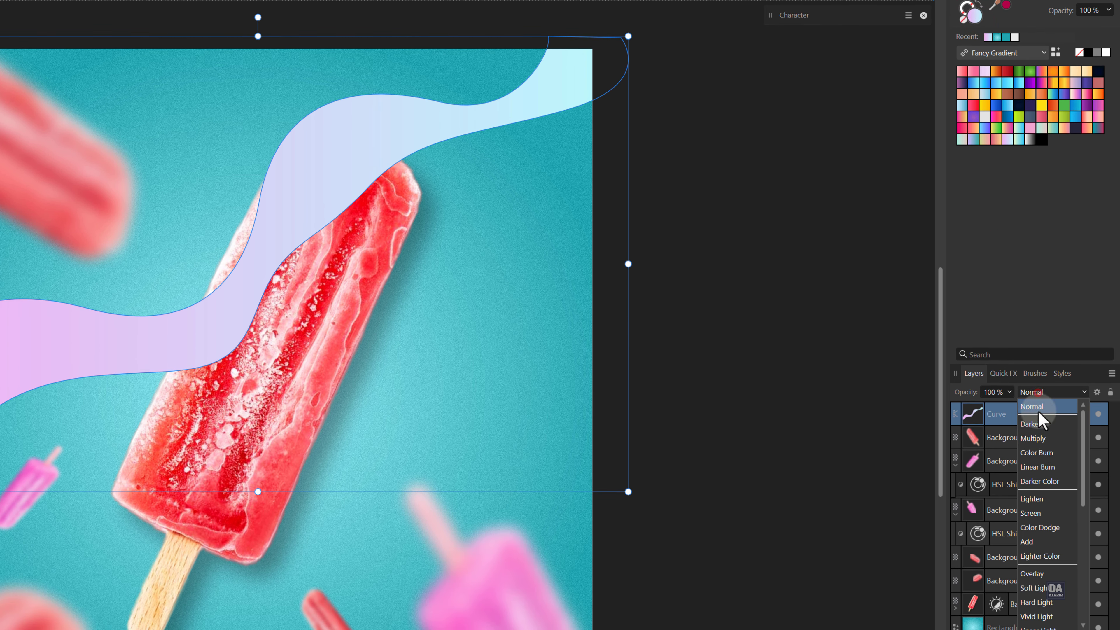
pyautogui.click(1034, 574)
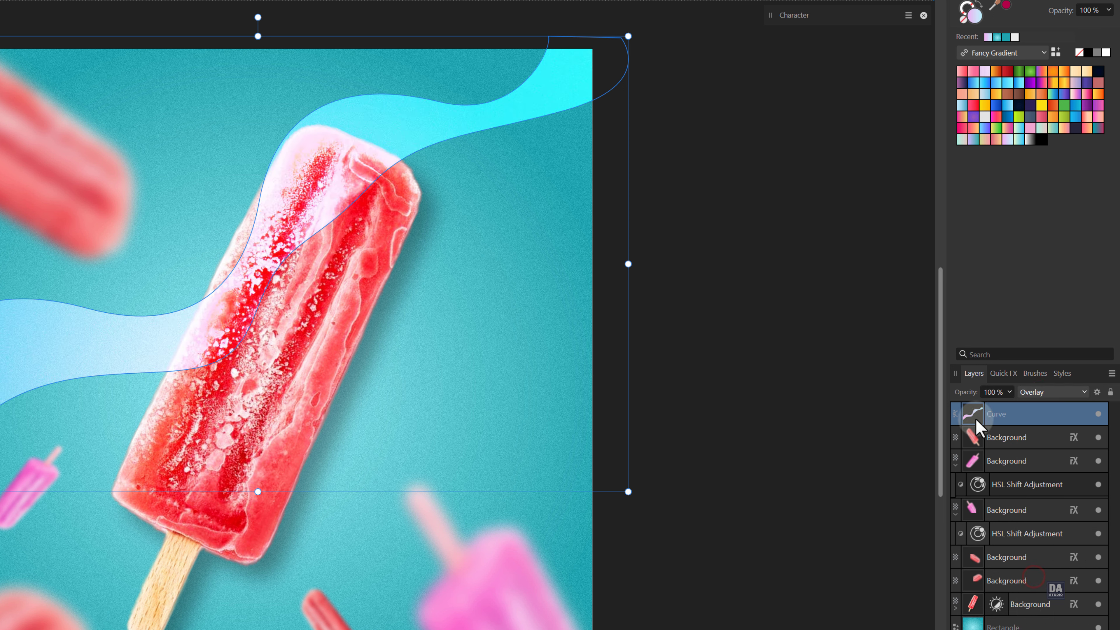
pyautogui.moveTo(974, 393); pyautogui.dragTo(943, 397)
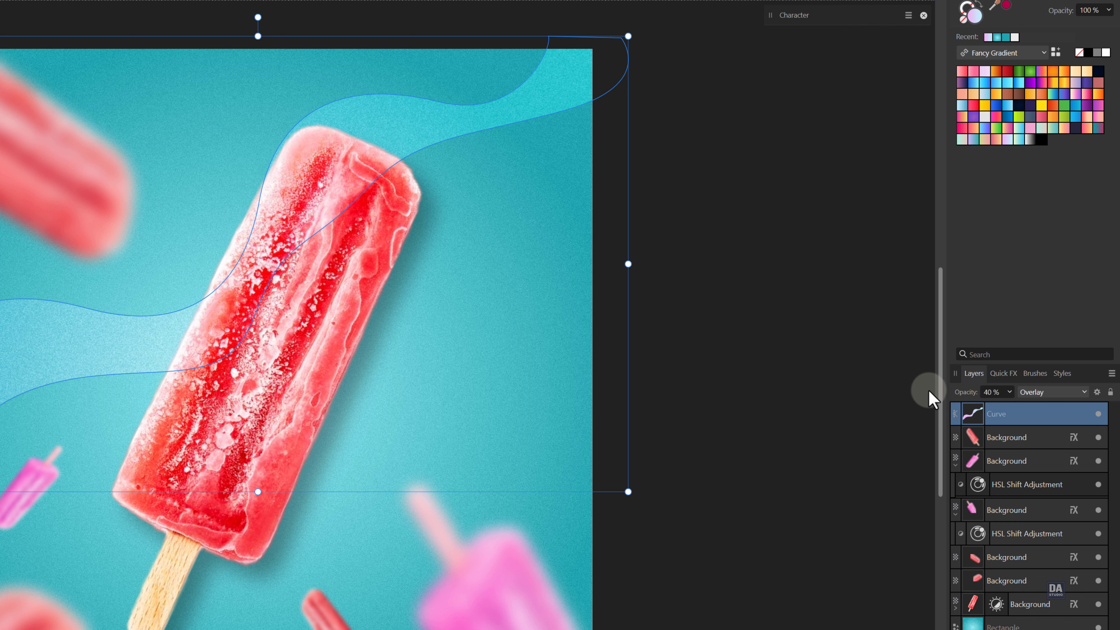
pyautogui.click(782, 397)
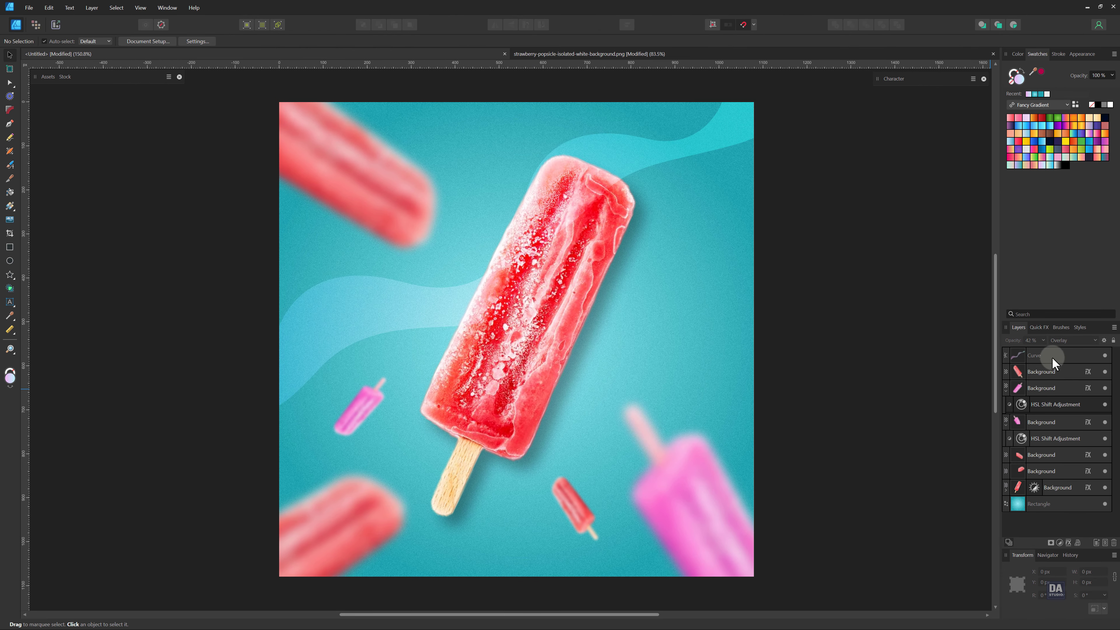
pyautogui.moveTo(1037, 472); pyautogui.dragTo(1036, 493)
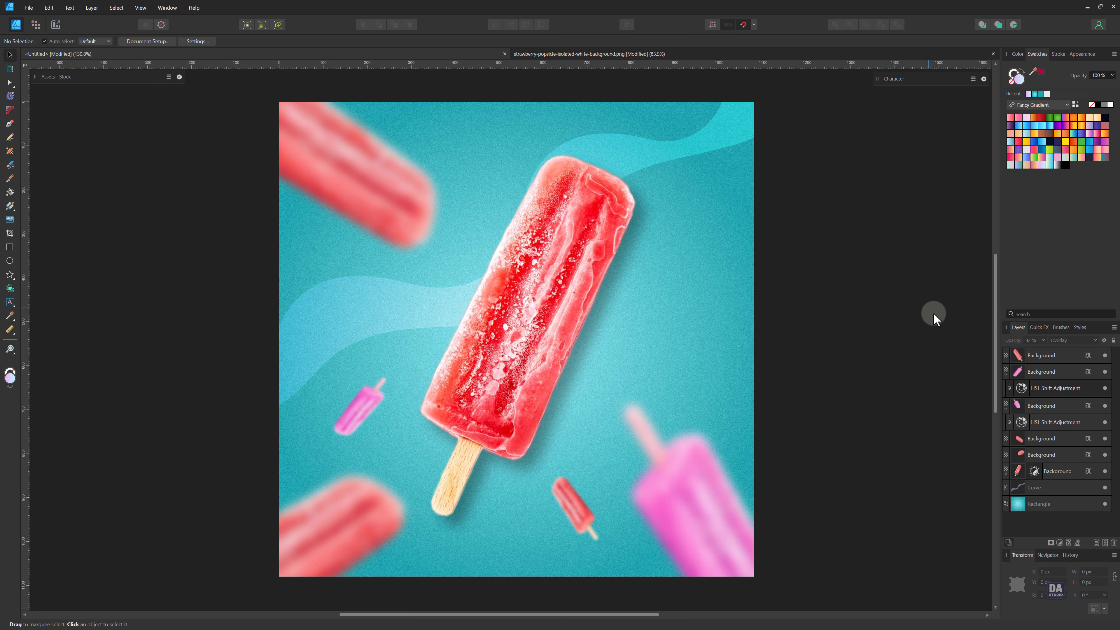
# - Redirect the wave's linear gradient fill along a short diagonal running down to the right across the main popsicle
pyautogui.click(1019, 484)
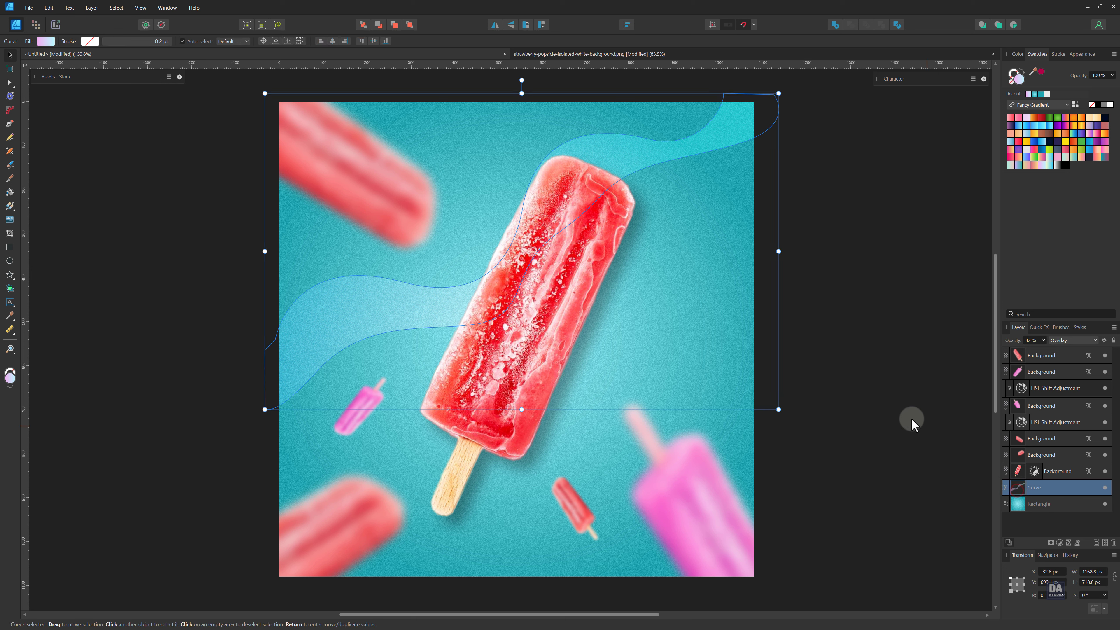
pyautogui.press('g')
pyautogui.moveTo(490, 193); pyautogui.dragTo(527, 244)
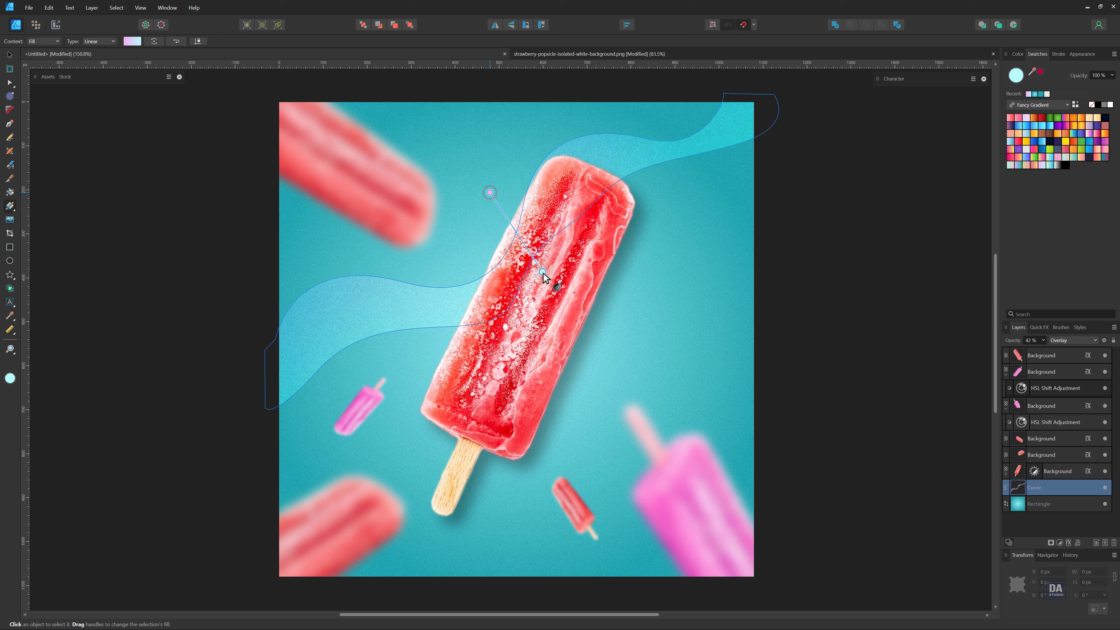
pyautogui.press('v')
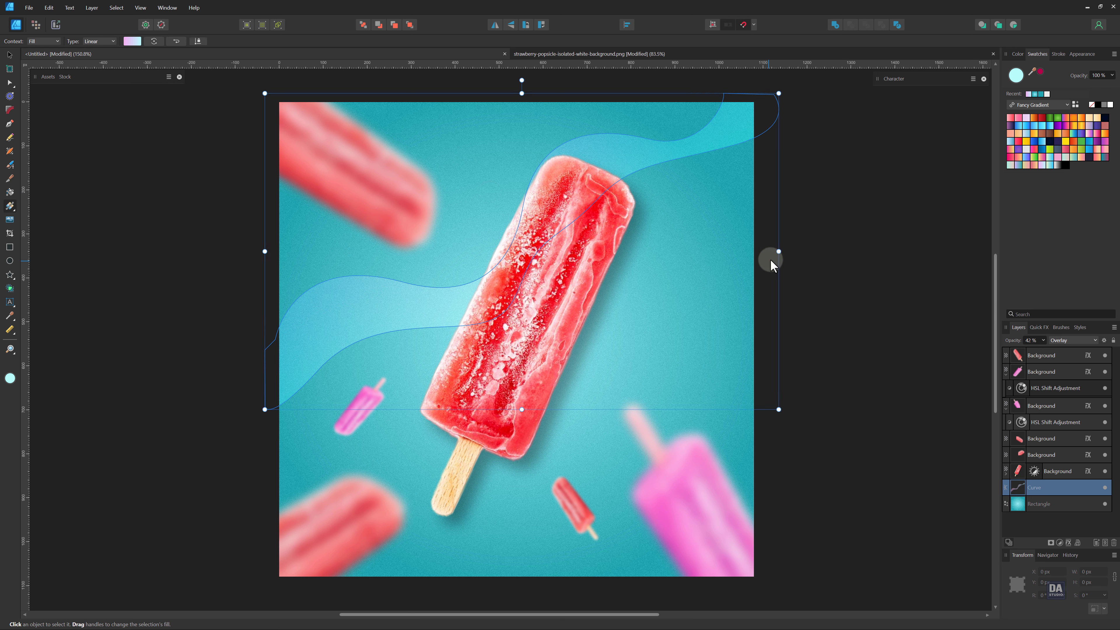
pyautogui.click(800, 248)
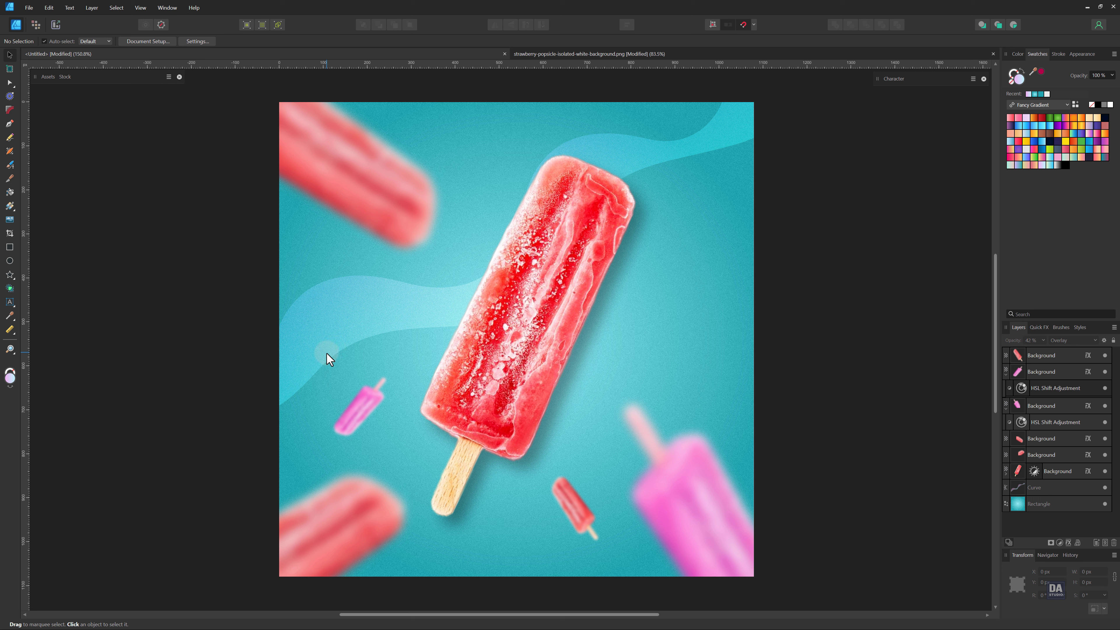
# - Draw a second wave's upper edge with the Pen tool from beyond the canvas's left edge, across the main popsicle, to beyond the right edge
pyautogui.click(10, 125)
pyautogui.click(271, 409)
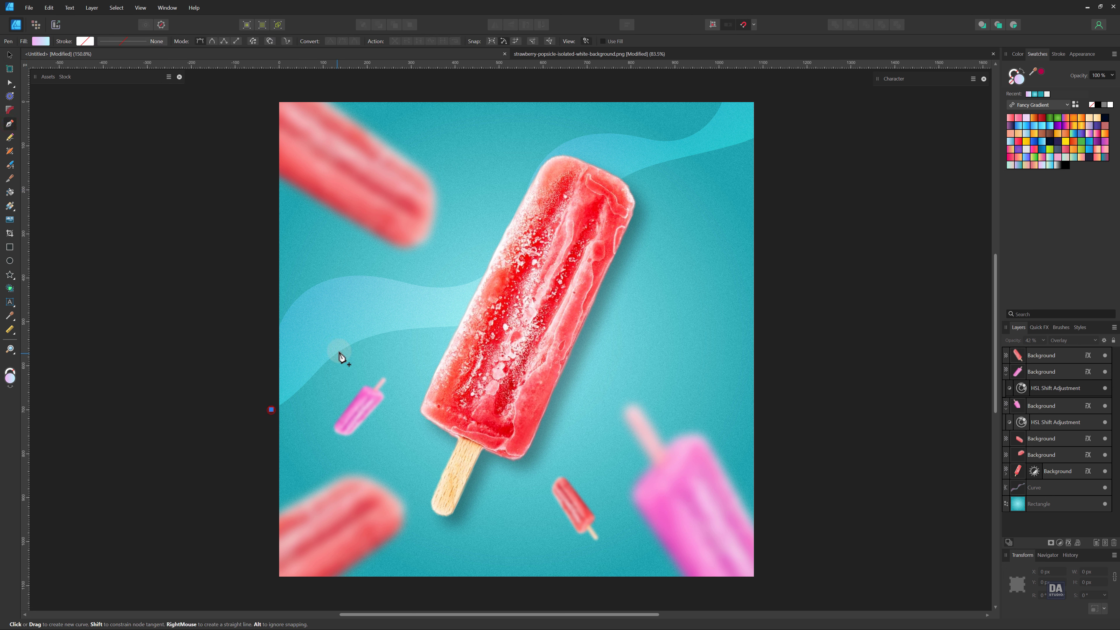
pyautogui.moveTo(468, 324); pyautogui.dragTo(467, 322)
pyautogui.moveTo(483, 306)
pyautogui.mouseDown()
pyautogui.moveTo(506, 286)
pyautogui.moveTo(474, 296)
pyautogui.mouseUp()
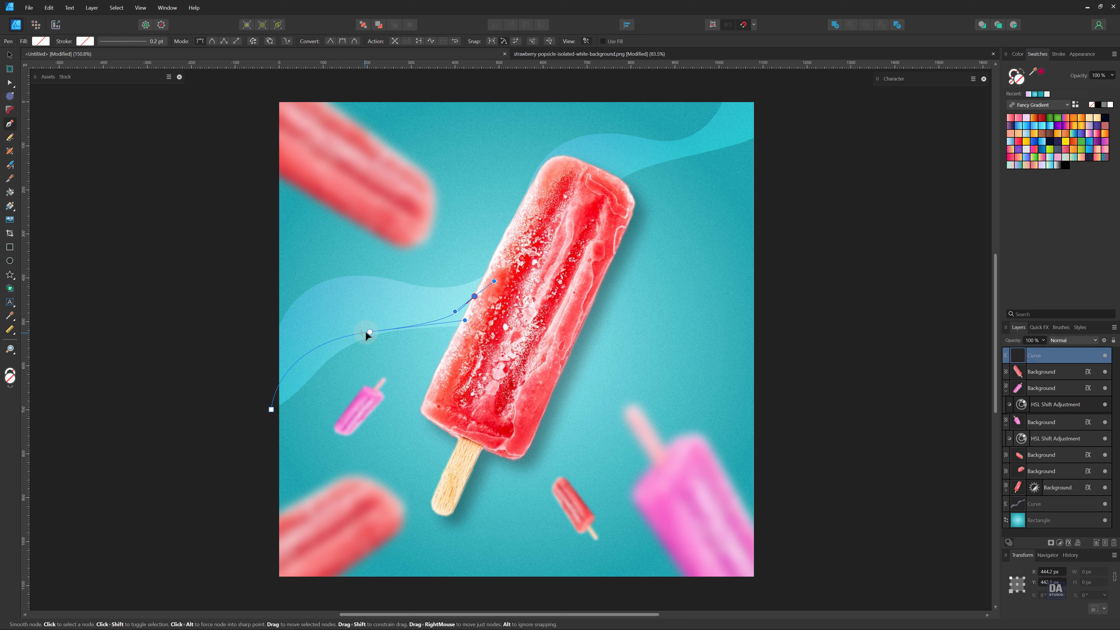
pyautogui.moveTo(369, 333); pyautogui.dragTo(363, 320)
pyautogui.moveTo(457, 307); pyautogui.dragTo(415, 329)
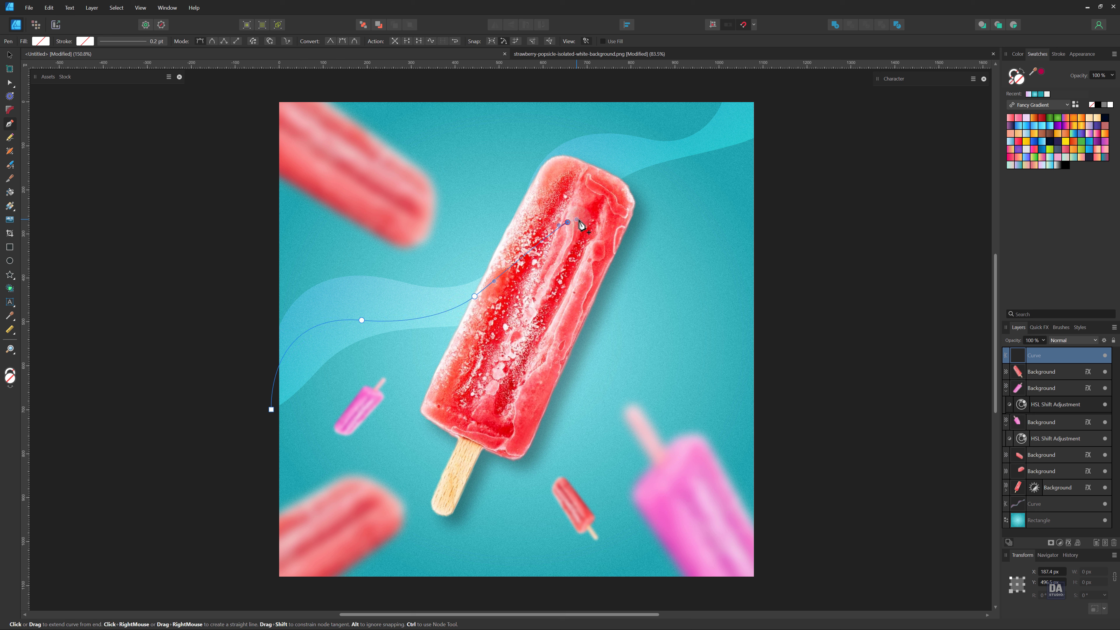
pyautogui.moveTo(578, 220); pyautogui.dragTo(606, 209)
pyautogui.moveTo(665, 151); pyautogui.dragTo(810, 125)
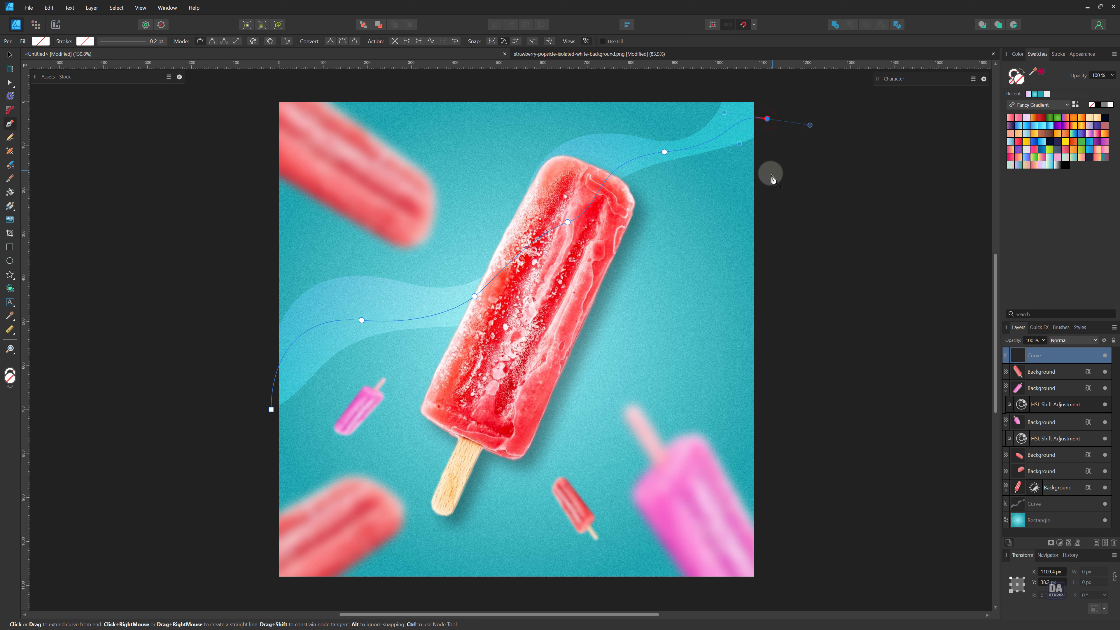
pyautogui.click(768, 118)
pyautogui.click(771, 174)
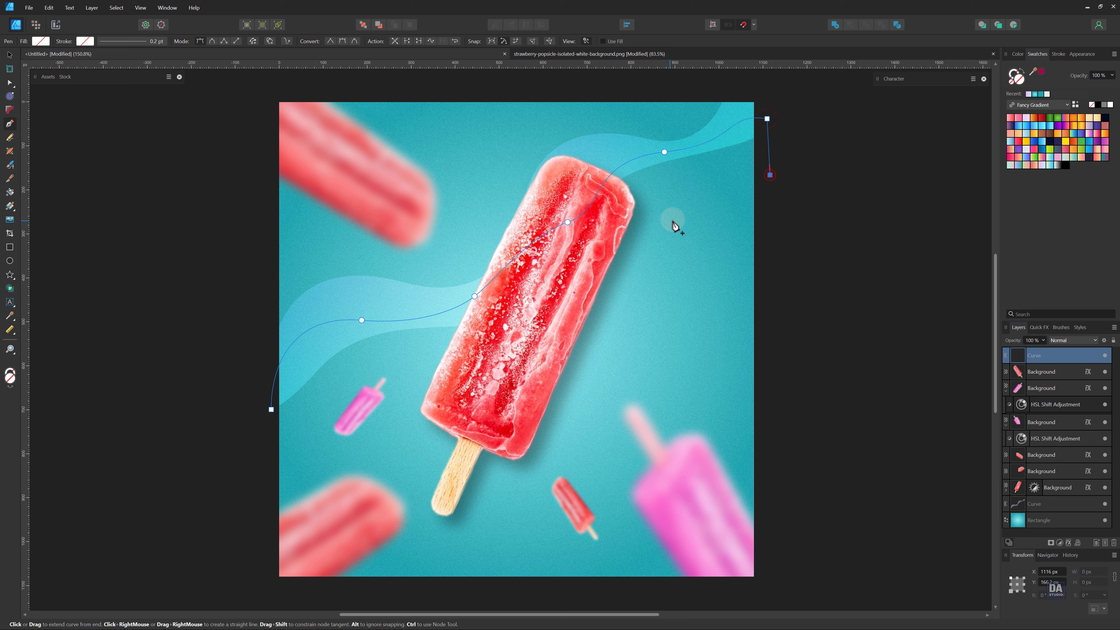
# - Draw the second wave's lower edge back across the popsicle to beyond the canvas's left edge, close the shape and adjust its left-end nodes
pyautogui.moveTo(671, 211); pyautogui.dragTo(598, 262)
pyautogui.moveTo(557, 294); pyautogui.dragTo(553, 299)
pyautogui.click(388, 372)
pyautogui.click(308, 415)
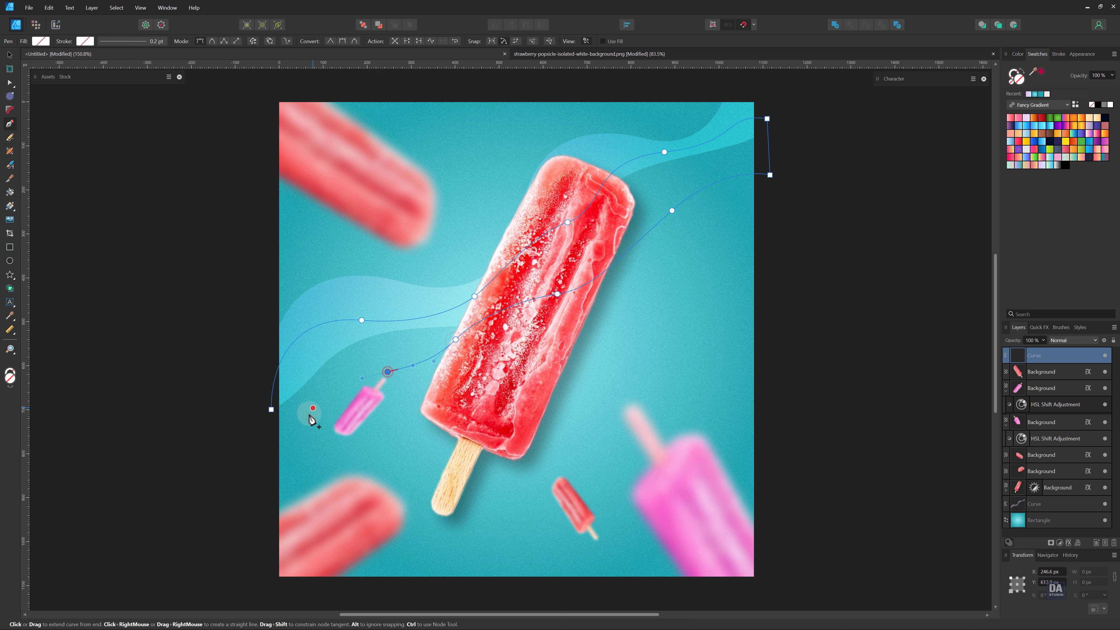
pyautogui.click(269, 452)
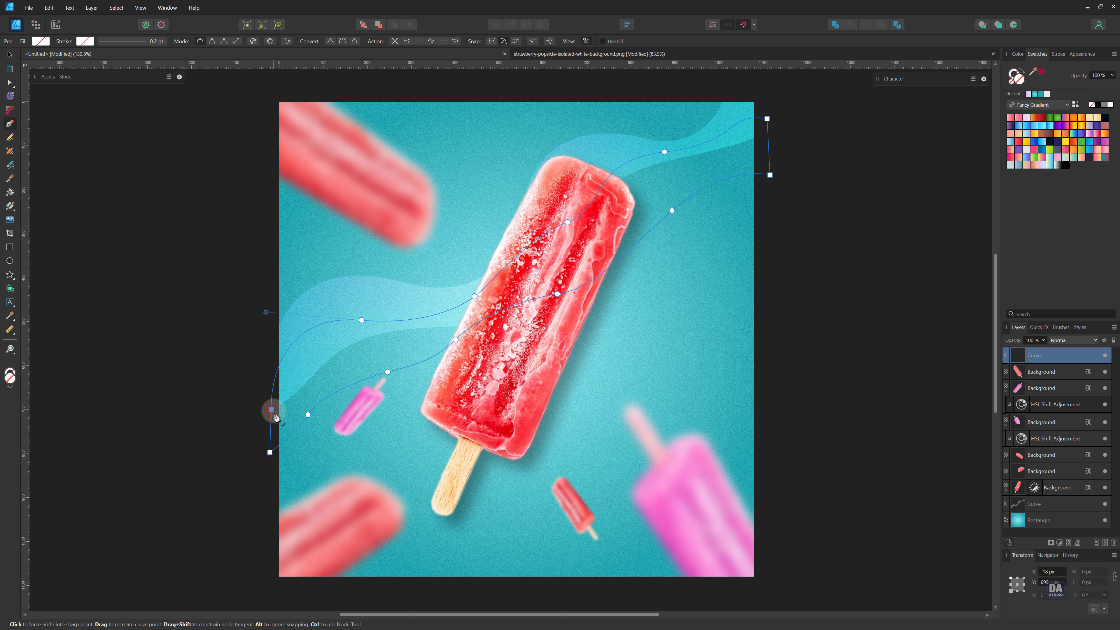
pyautogui.moveTo(271, 411); pyautogui.dragTo(277, 418)
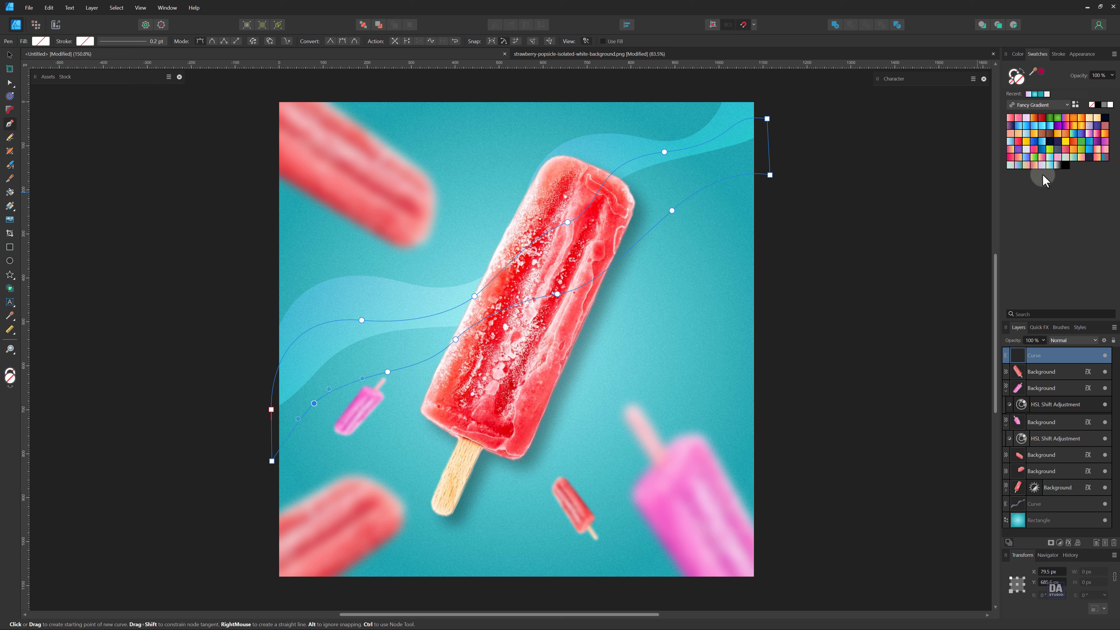
# - Fill the second wave with the lavender-to-teal gradient from the Fancy Gradient swatches and place its layer directly above the first wave
pyautogui.click(1028, 166)
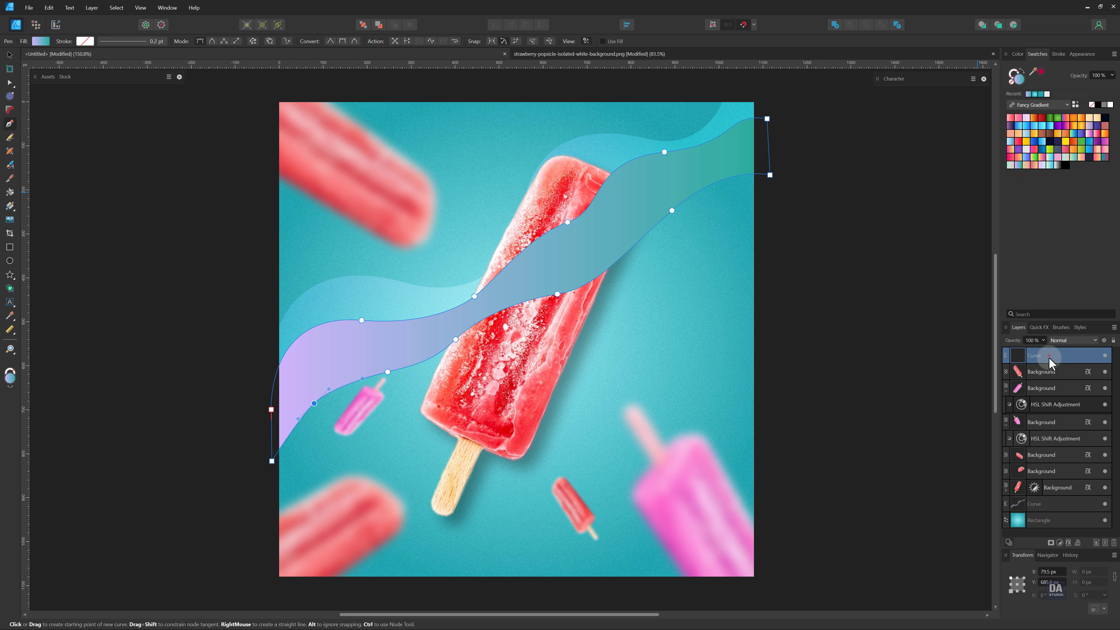
pyautogui.moveTo(1050, 363); pyautogui.dragTo(1040, 498)
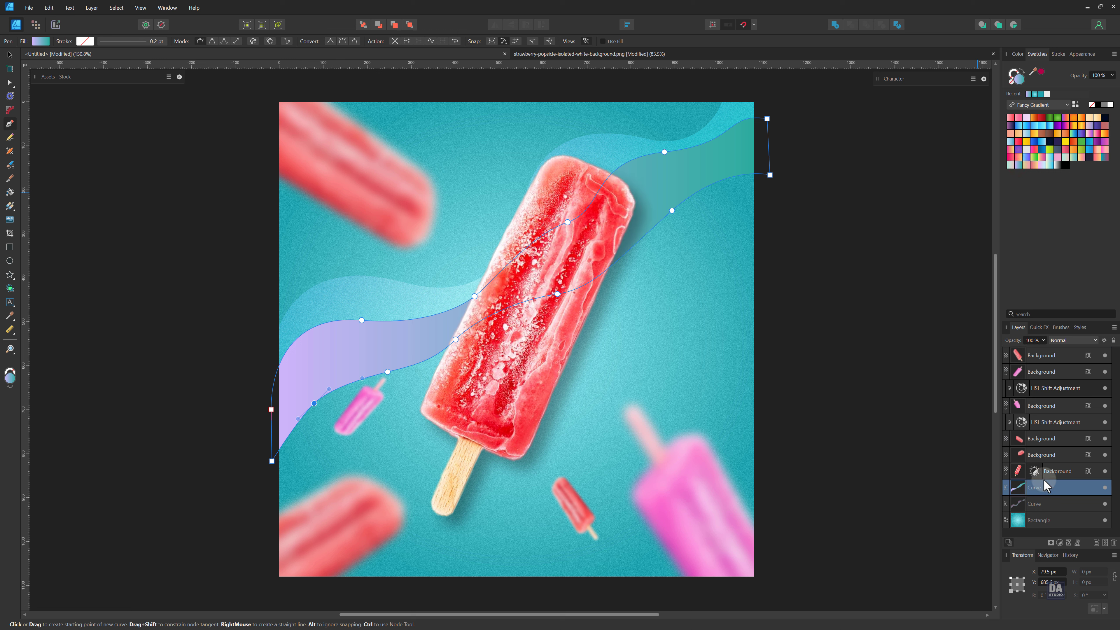
# - Set the second wave to Hard Light blending at 31% opacity
pyautogui.click(1069, 340)
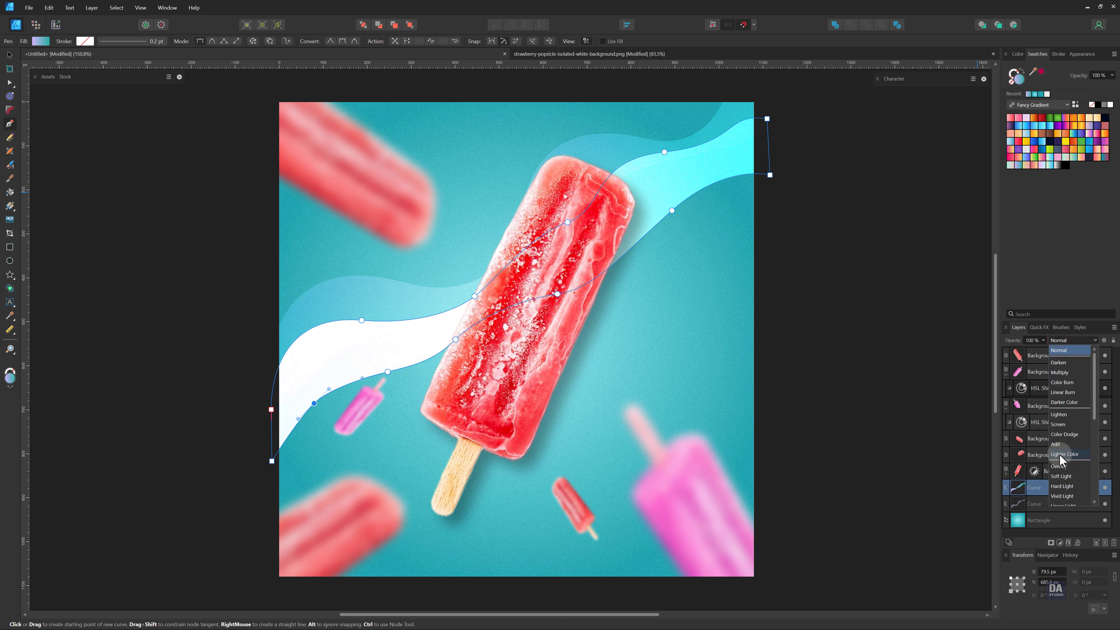
pyautogui.click(1060, 486)
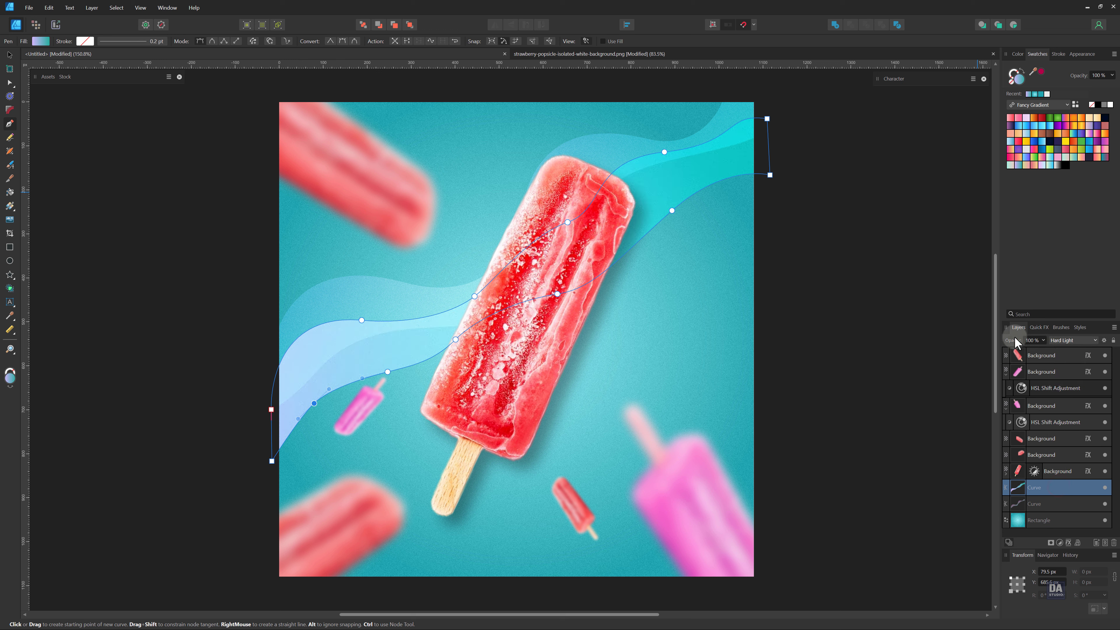
pyautogui.moveTo(1015, 342); pyautogui.dragTo(991, 340)
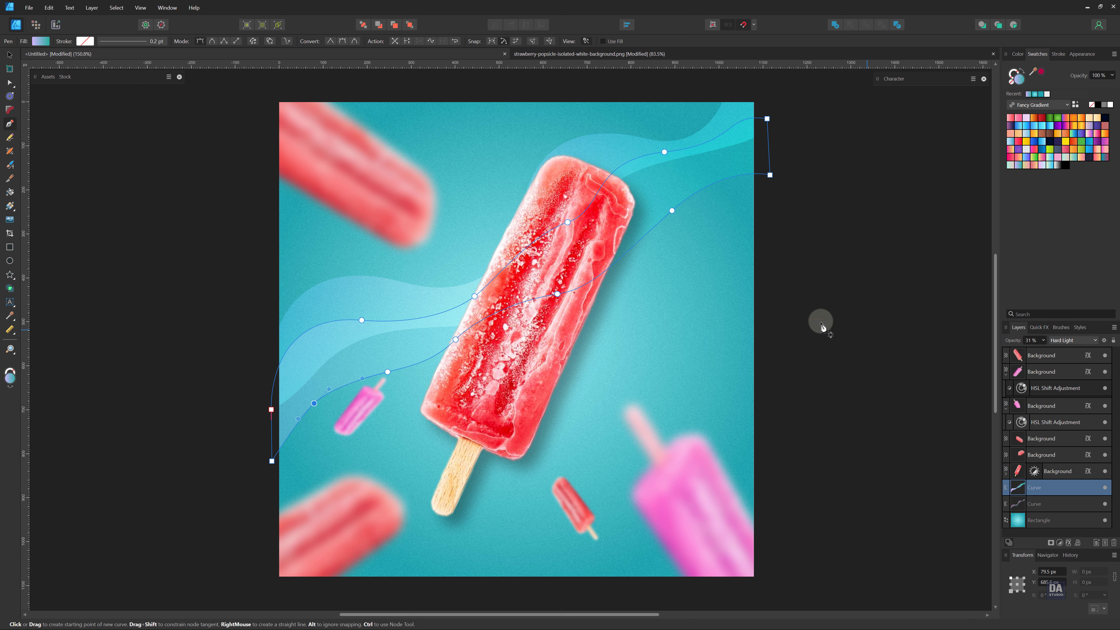
# - Redirect the second wave's linear gradient along a steep diagonal across the main popsicle, then deselect the wave
pyautogui.press('g')
pyautogui.moveTo(574, 289); pyautogui.dragTo(539, 197)
pyautogui.press('v')
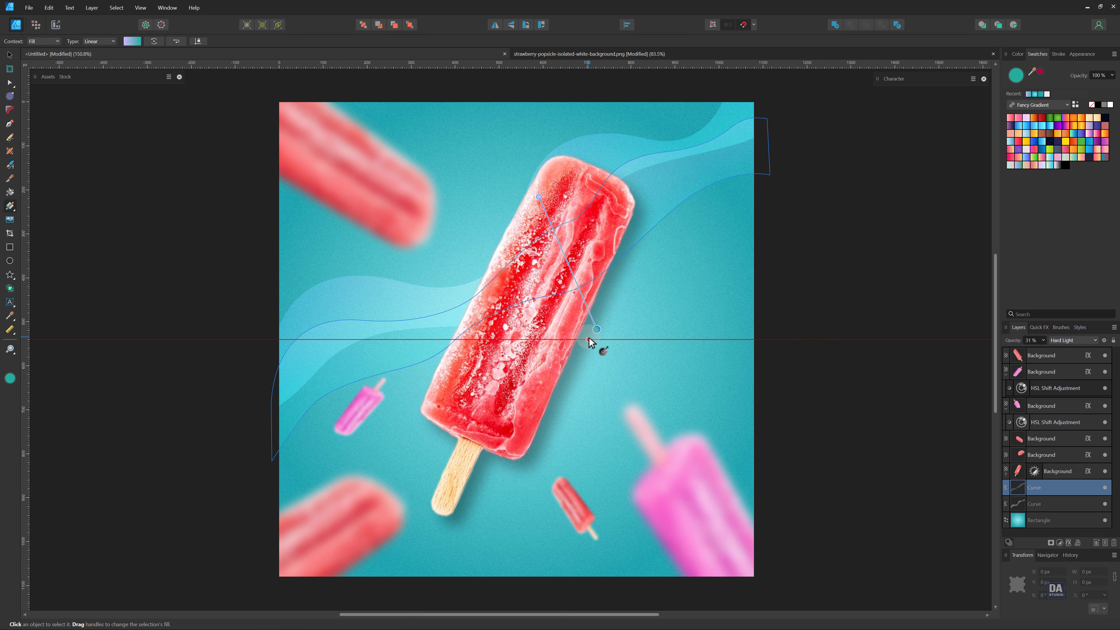
pyautogui.click(815, 311)
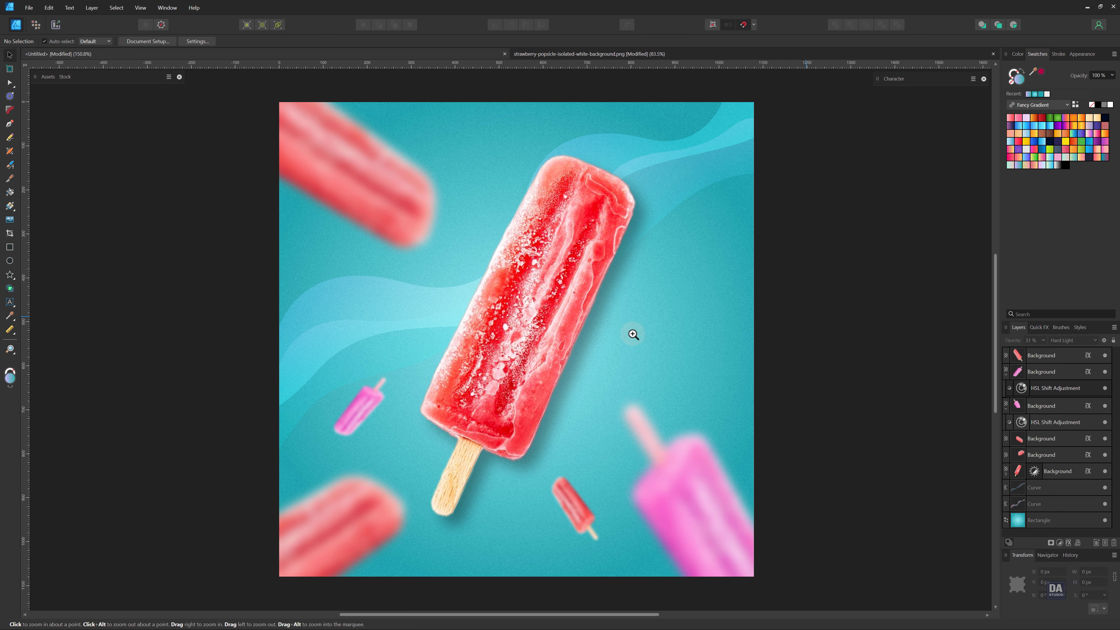
# - Duplicate both waves and scale the copies down to about 748 × 535 px in the canvas's lower-right corner
pyautogui.scroll(-2, 609, 327)
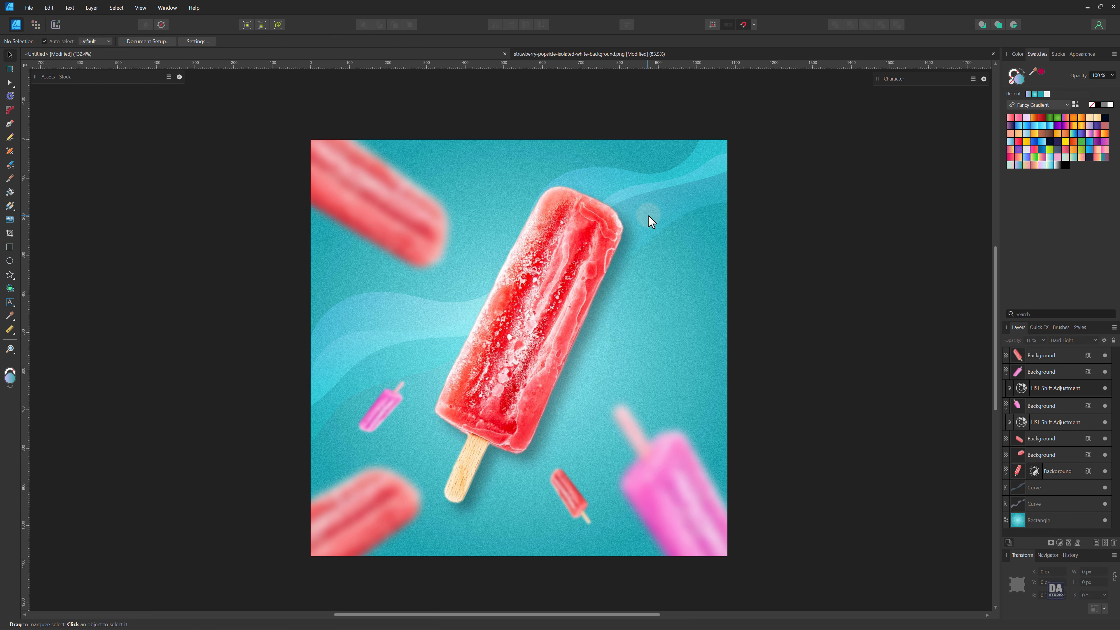
pyautogui.click(649, 215)
pyautogui.keyDown('shift'); pyautogui.click(613, 184); pyautogui.keyUp('shift')
pyautogui.moveTo(626, 208); pyautogui.dragTo(708, 465)
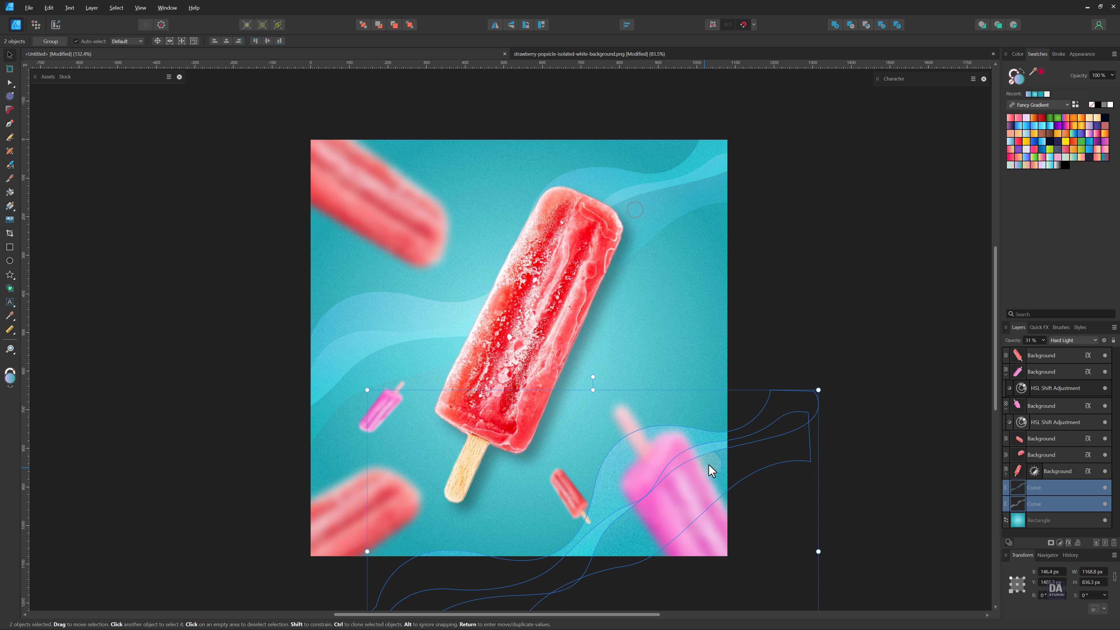
pyautogui.moveTo(820, 390); pyautogui.dragTo(641, 478)
pyautogui.moveTo(619, 537); pyautogui.dragTo(712, 431)
# - Rotate the two smaller wave copies by about 7° behind the blurred pink popsicle and deselect them
pyautogui.click(762, 392)
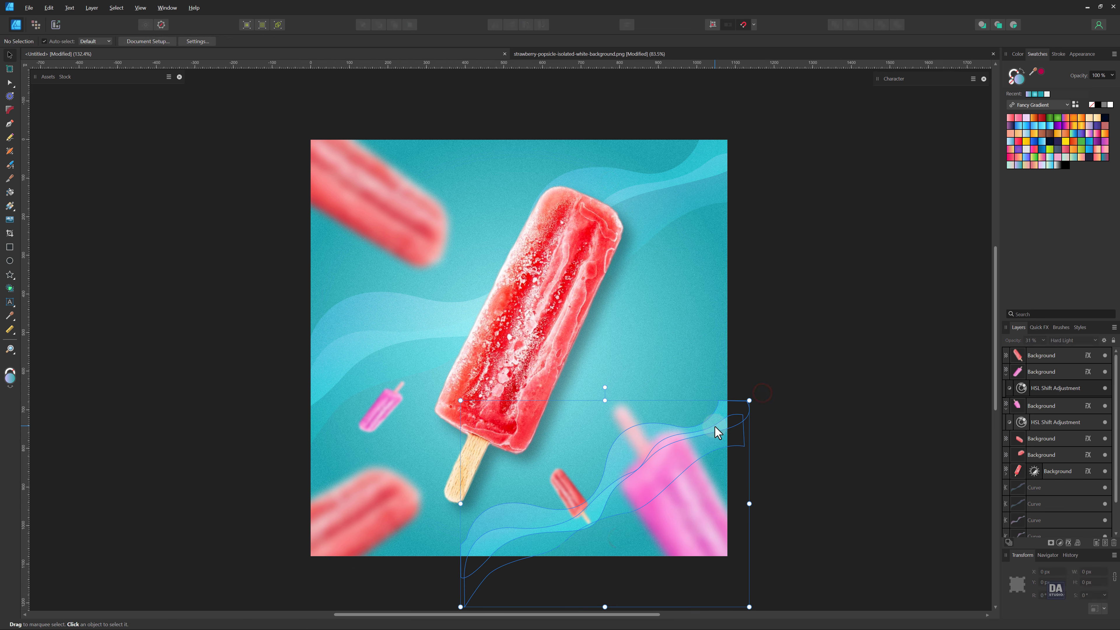
pyautogui.hotkey('ctrl', 'z')
pyautogui.moveTo(754, 395)
pyautogui.mouseDown()
pyautogui.moveTo(733, 391)
pyautogui.moveTo(752, 403)
pyautogui.mouseUp()
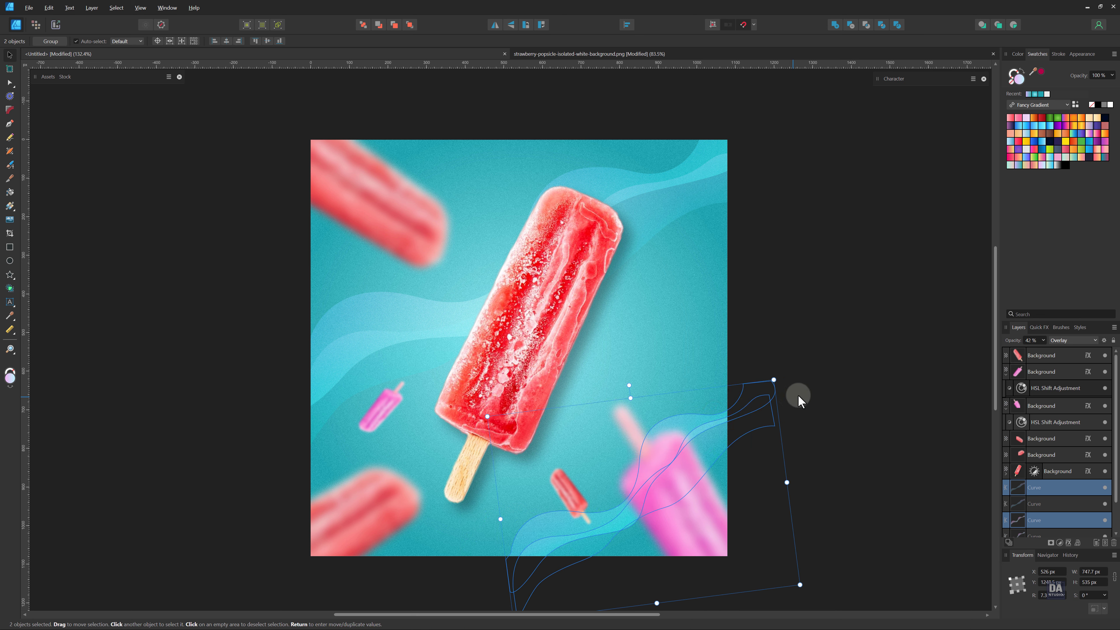
pyautogui.click(816, 395)
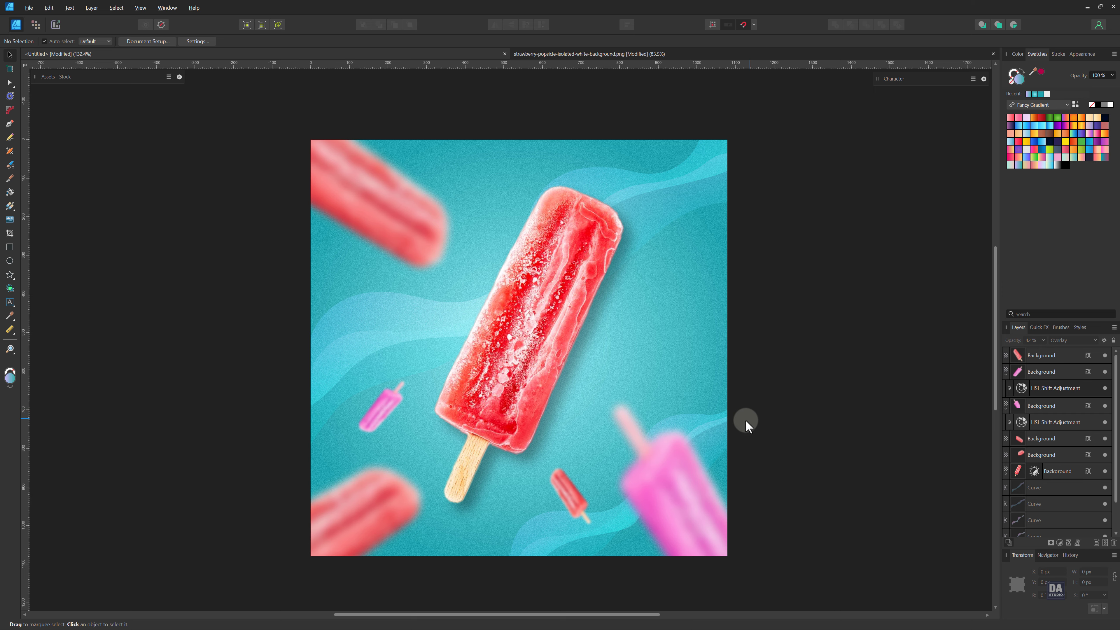
# - Add the white sample heading "THE CORPORATE BUSINESS BROCHURE" from the Assets By DesignArtStudio to the canvas near its upper edge
pyautogui.press('z')
pyautogui.moveTo(632, 462); pyautogui.dragTo(644, 450)
pyautogui.moveTo(616, 409); pyautogui.dragTo(631, 414)
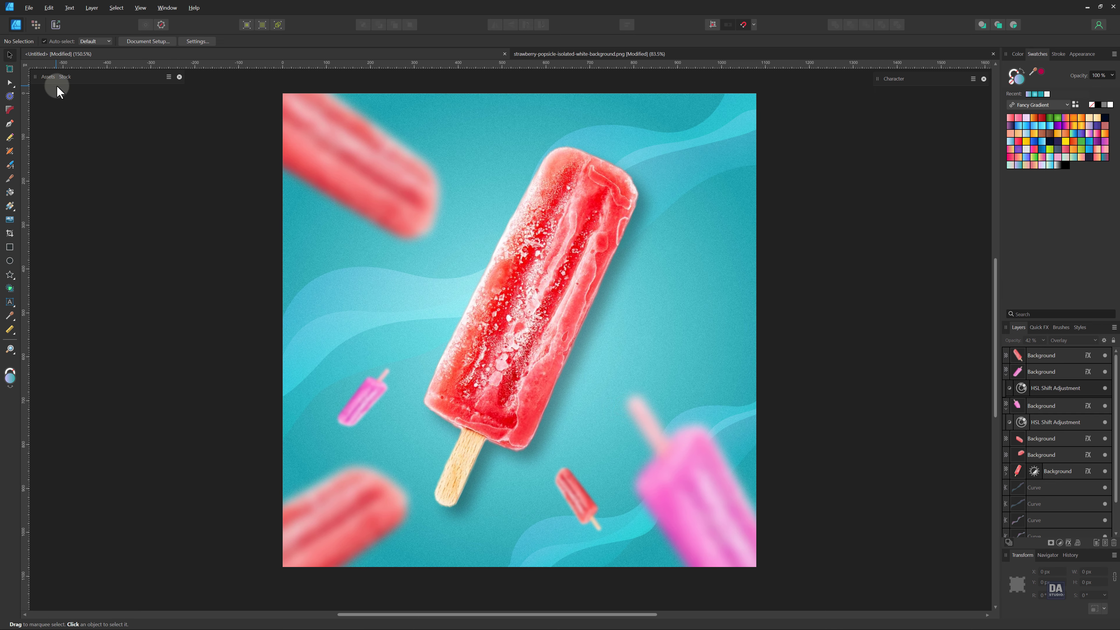
pyautogui.click(49, 78)
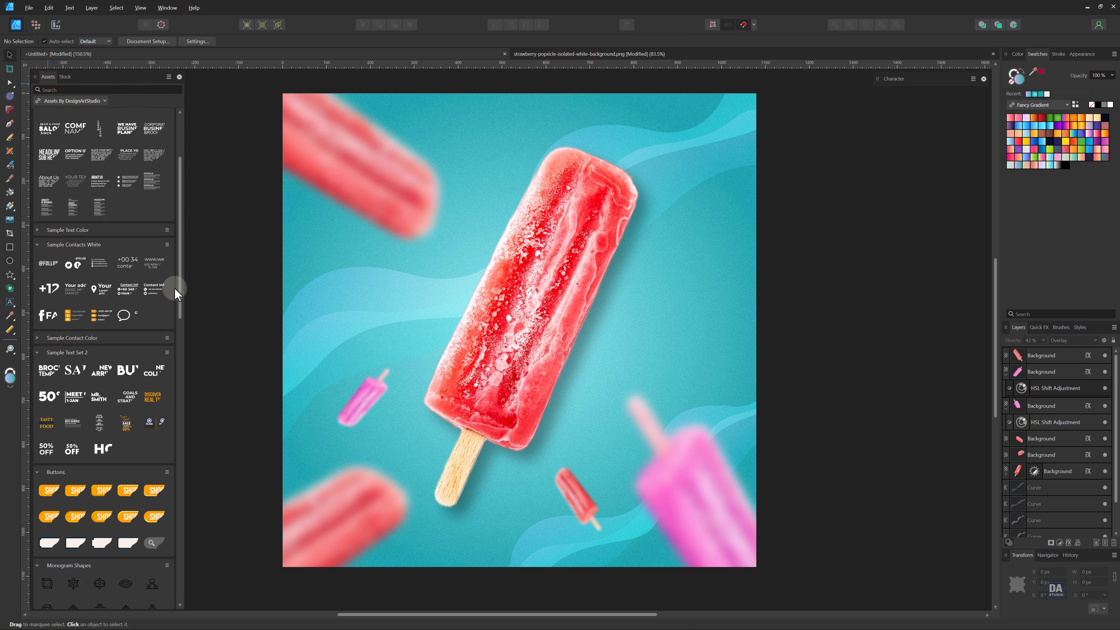
pyautogui.moveTo(179, 283); pyautogui.dragTo(487, 233)
pyautogui.moveTo(522, 157); pyautogui.dragTo(515, 139)
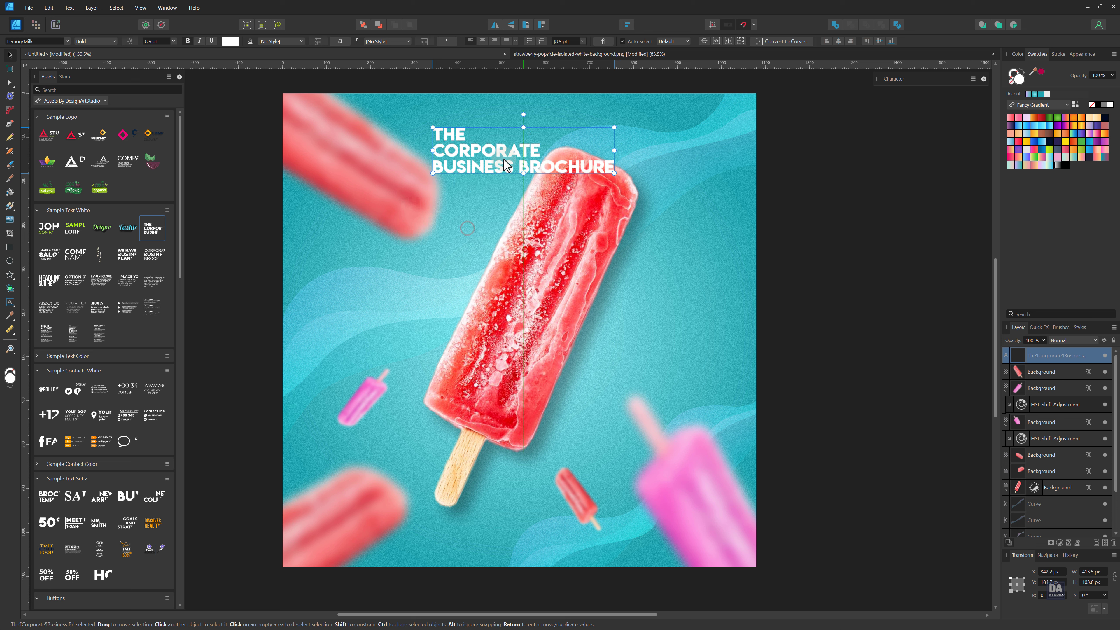
# - Replace the whole sample heading text with "Popsicle"
pyautogui.doubleClick(501, 163)
pyautogui.hotkey('ctrl', 'a')
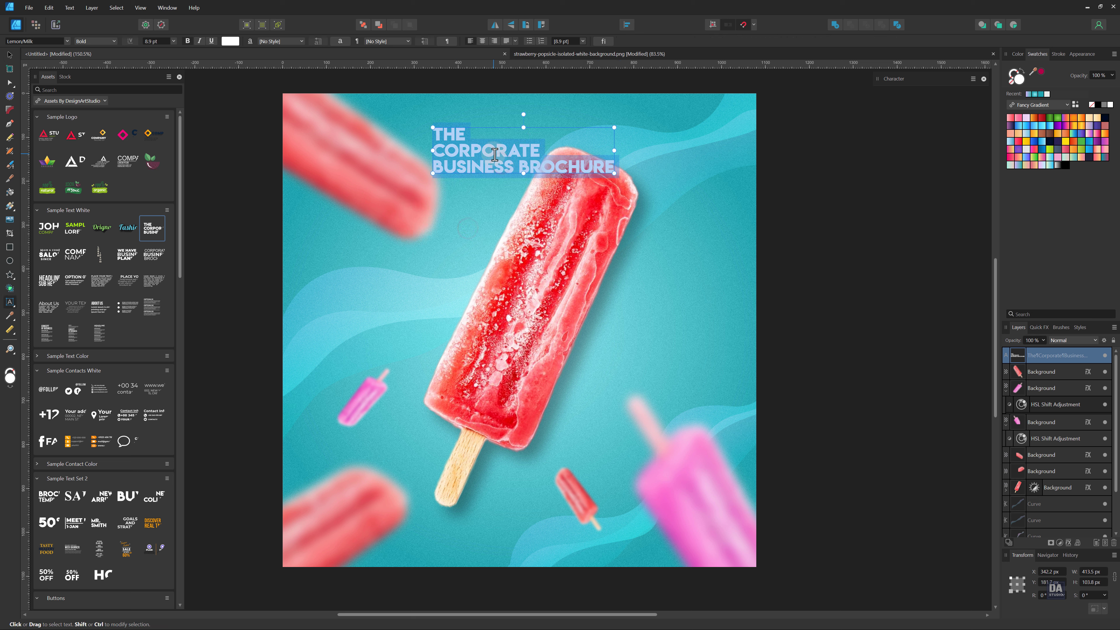
pyautogui.write('POPSICLE')
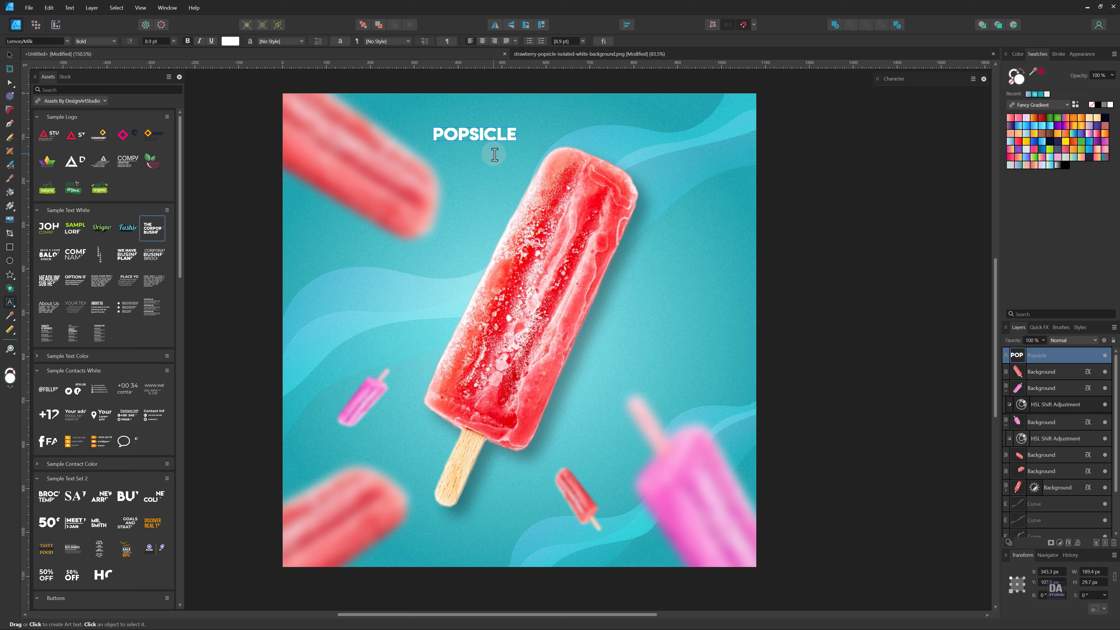
# - Enlarge the heading to about 874 × 137 px and place it across the middle of the main popsicle
pyautogui.click(9, 55)
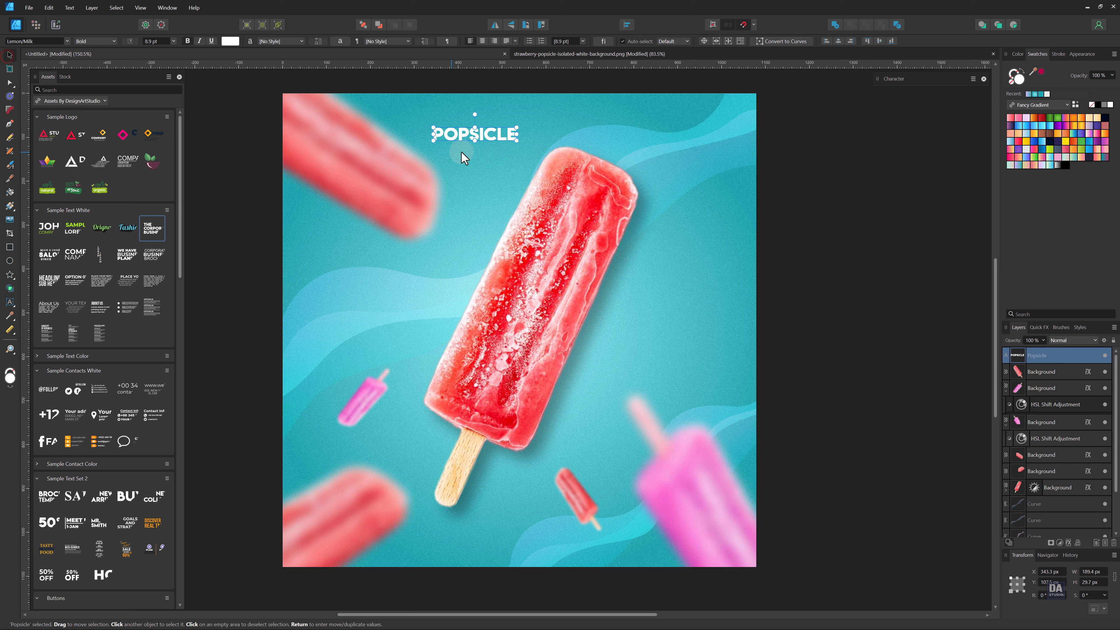
pyautogui.moveTo(516, 139); pyautogui.dragTo(704, 355)
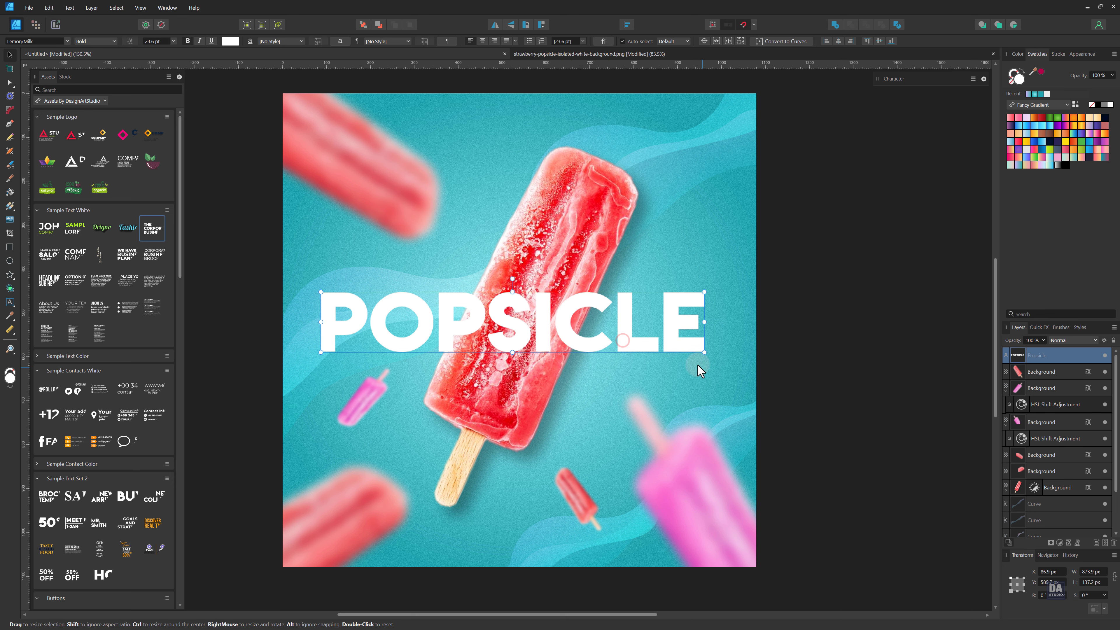
pyautogui.moveTo(624, 326); pyautogui.dragTo(645, 327)
# - Change the heading's font family to Dopestyle
pyautogui.click(891, 80)
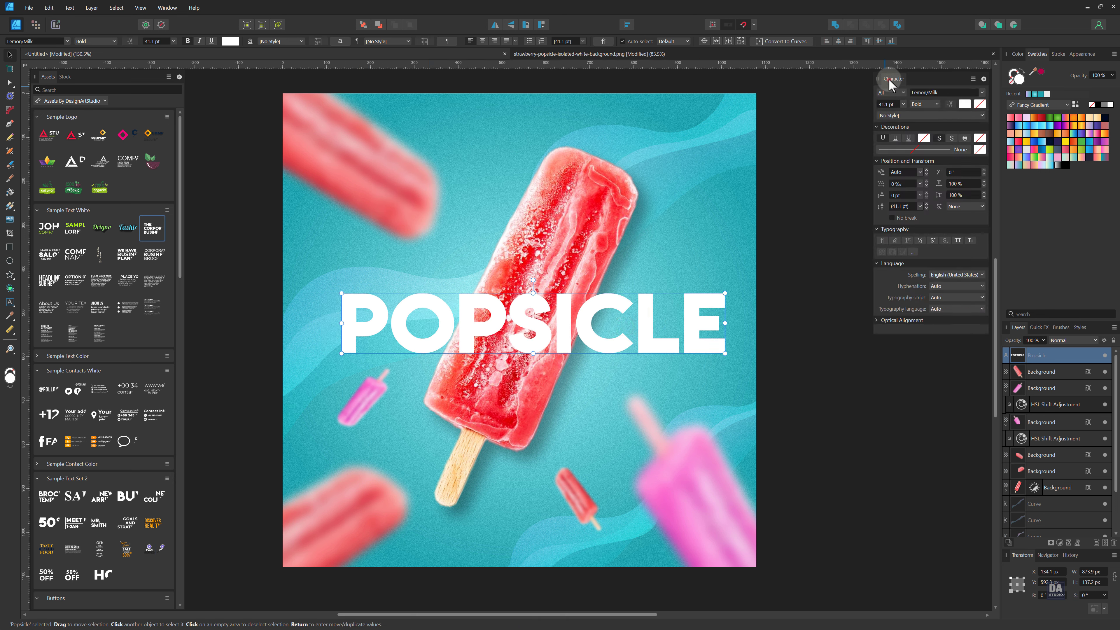
pyautogui.click(935, 91)
pyautogui.write('d')
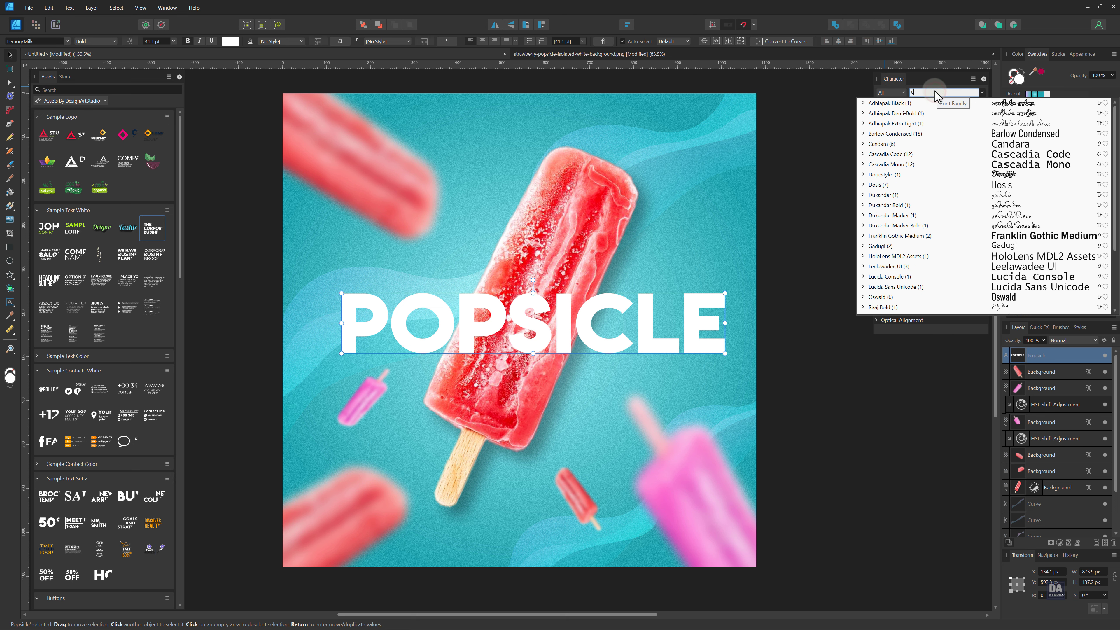
pyautogui.write('opestyle')
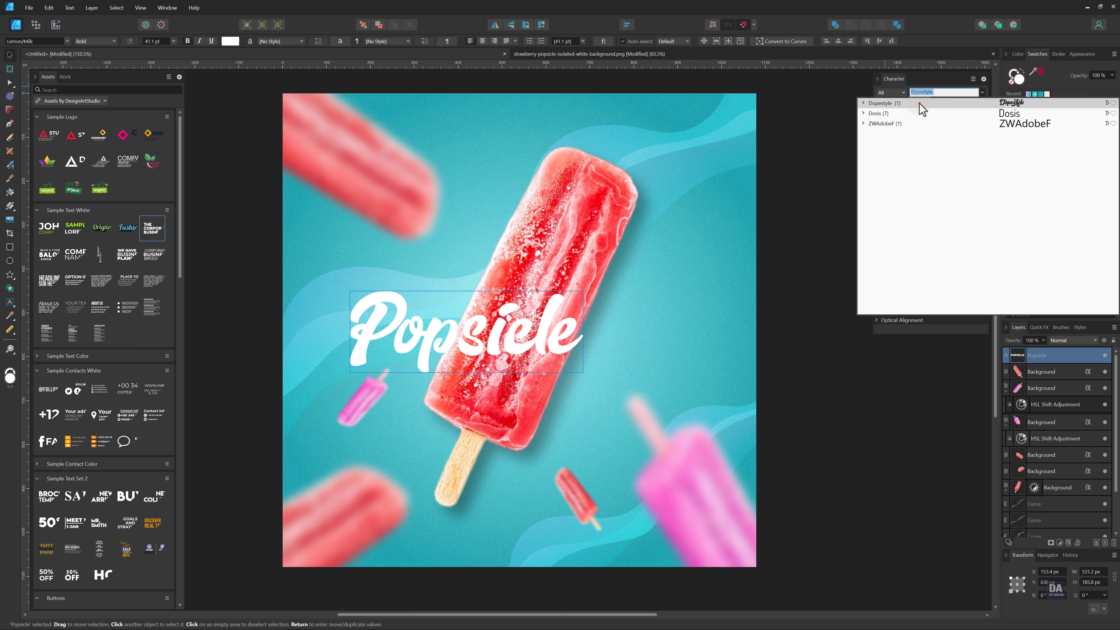
pyautogui.click(919, 103)
# - Scale the heading to about 859 × 300 px, centre it over the main popsicle and rotate it to 5.4°
pyautogui.moveTo(582, 372); pyautogui.dragTo(690, 399)
pyautogui.moveTo(592, 371); pyautogui.dragTo(608, 351)
pyautogui.moveTo(700, 388); pyautogui.dragTo(671, 368)
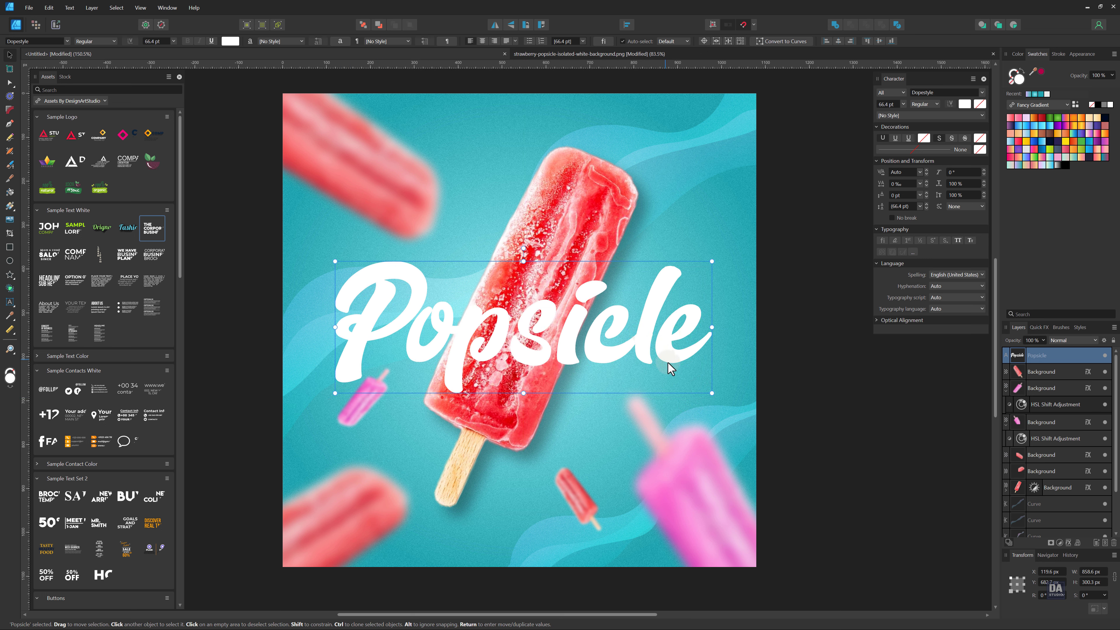
pyautogui.moveTo(719, 396); pyautogui.dragTo(726, 376)
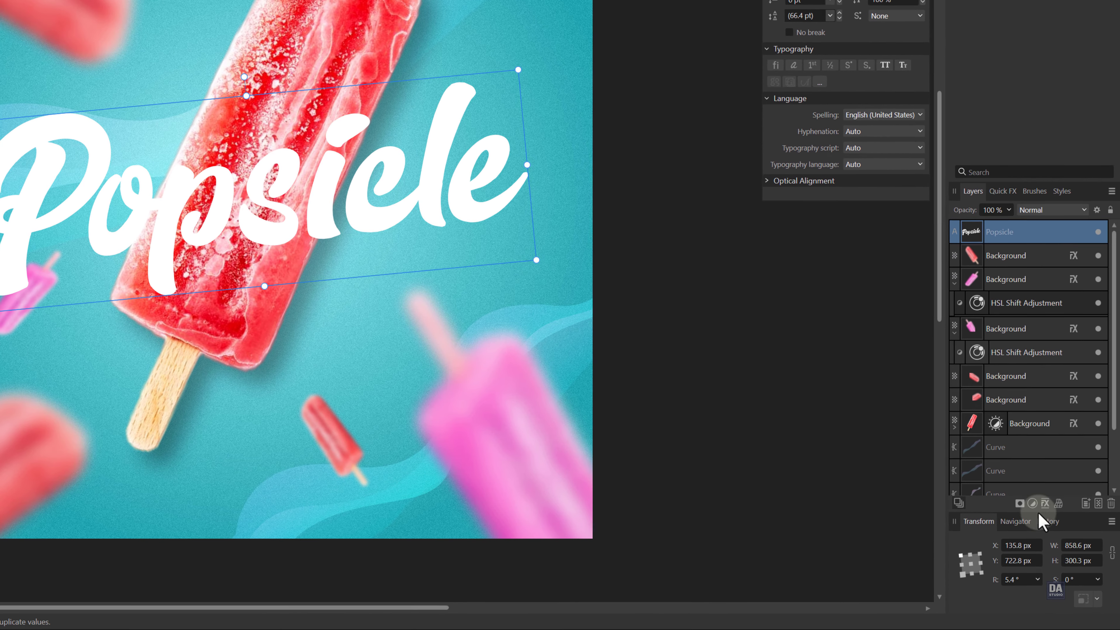
# - Add a Multiply Outer Shadow to the heading with 41% opacity, 35.1 px radius and 16.1 px offset
pyautogui.click(1069, 543)
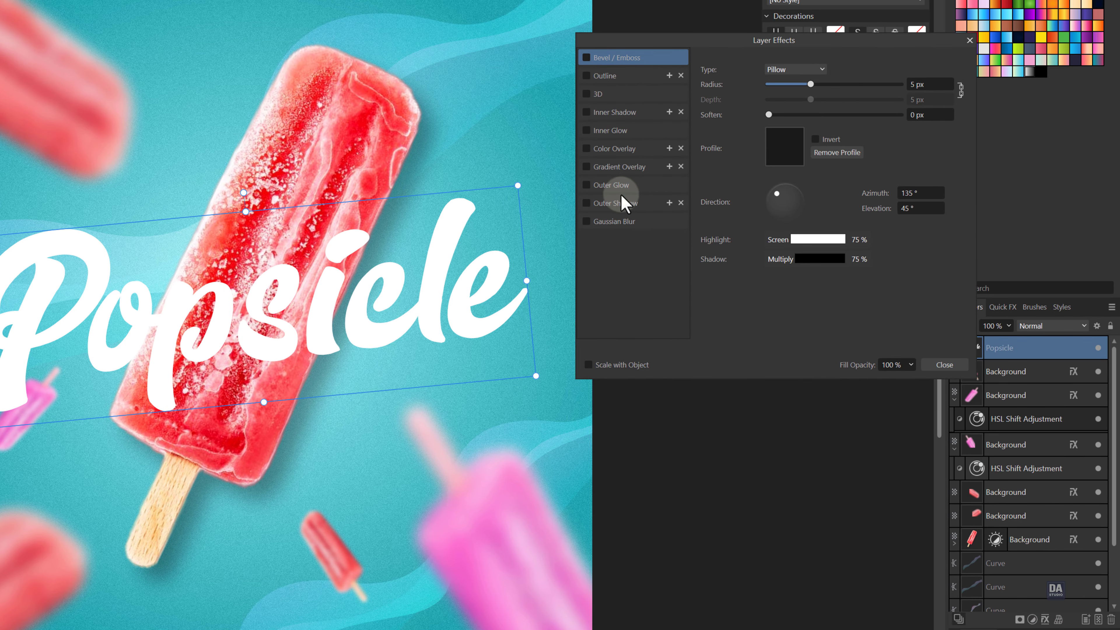
pyautogui.click(621, 208)
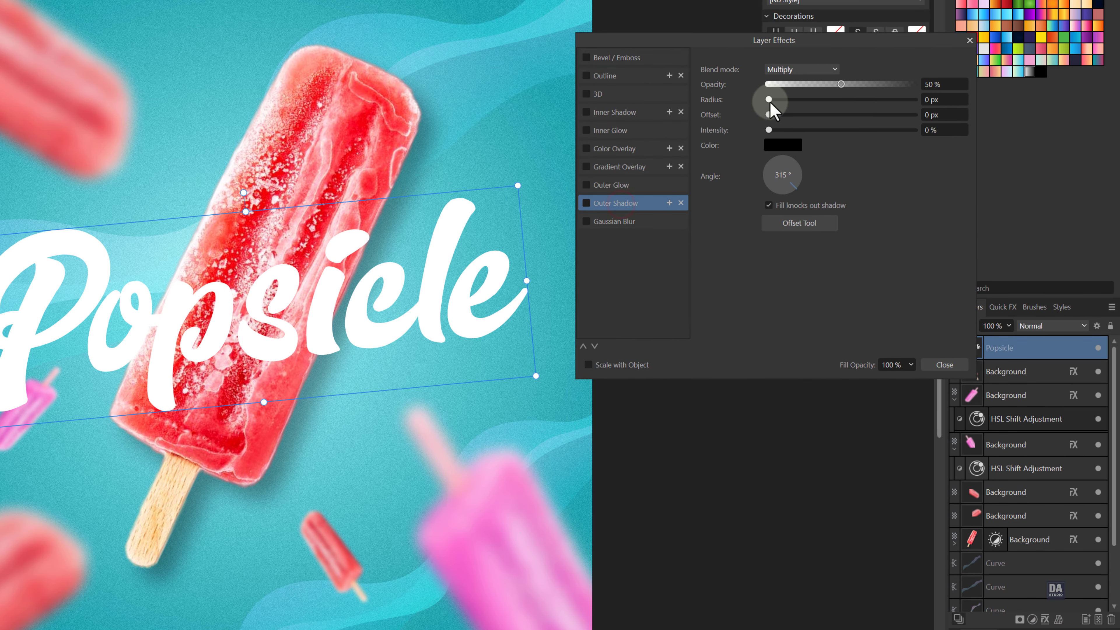
pyautogui.moveTo(769, 101); pyautogui.dragTo(828, 85)
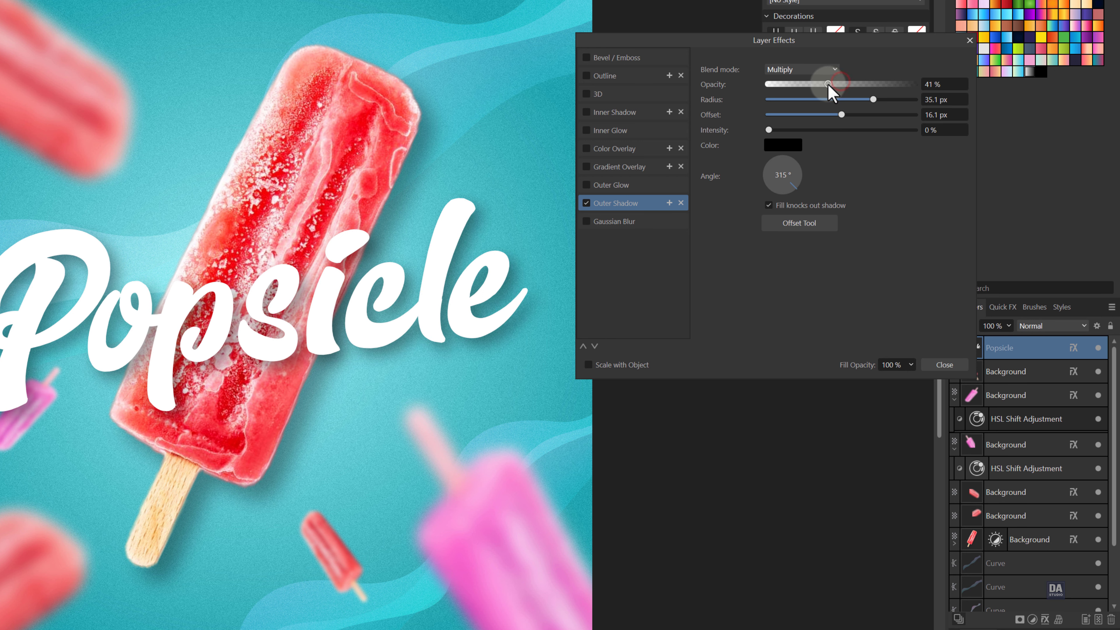
# - Duplicate the "Popsicle" heading and turn off the Outer Shadow on the upper copy
pyautogui.click(940, 365)
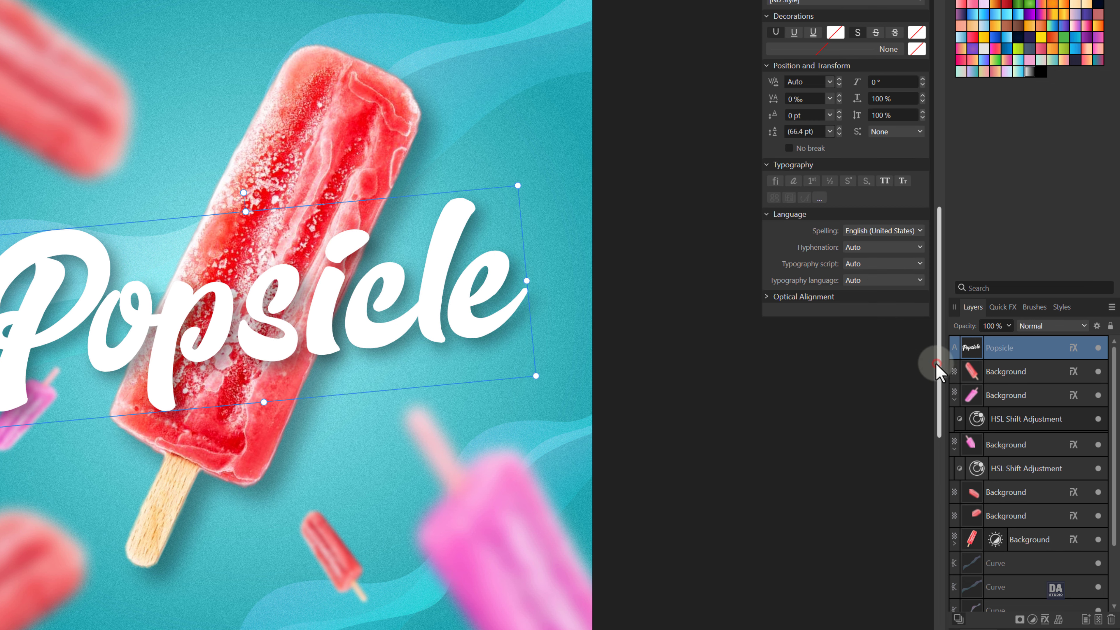
pyautogui.rightClick(1009, 351)
pyautogui.click(987, 491)
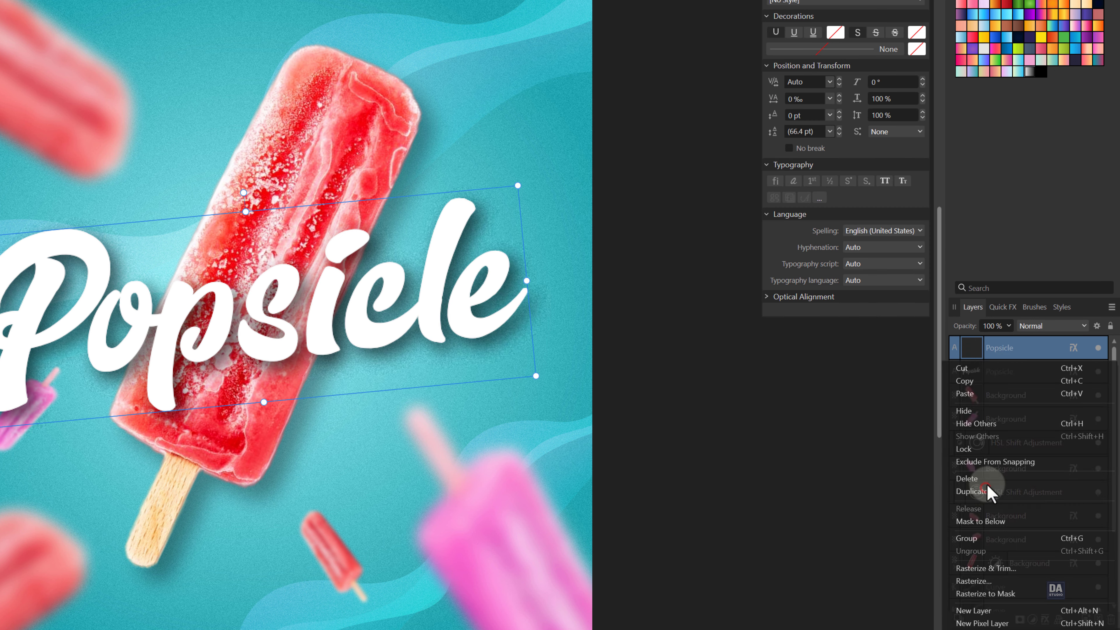
pyautogui.click(1073, 349)
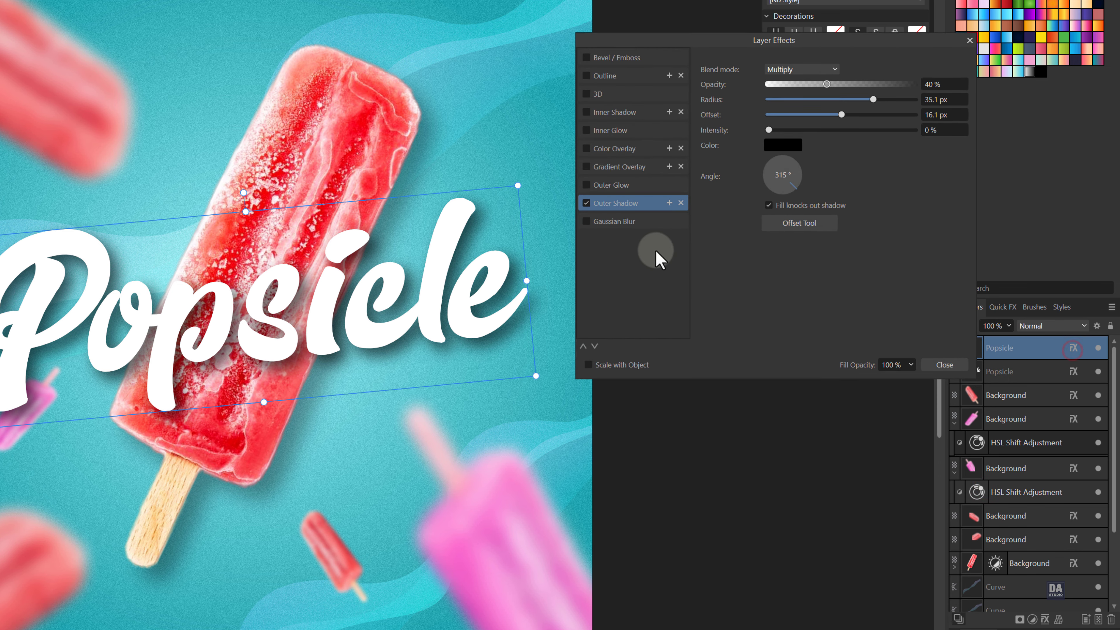
pyautogui.click(587, 203)
pyautogui.click(944, 364)
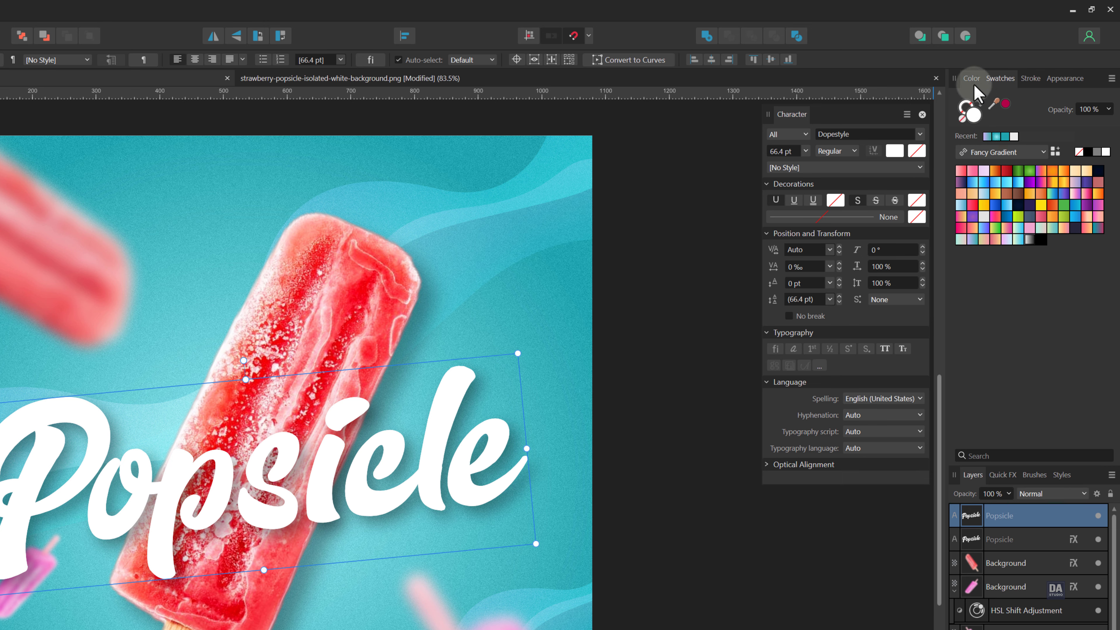
# - Recolour the upper heading copy to bright pink FF0085
pyautogui.click(972, 78)
pyautogui.click(1074, 162)
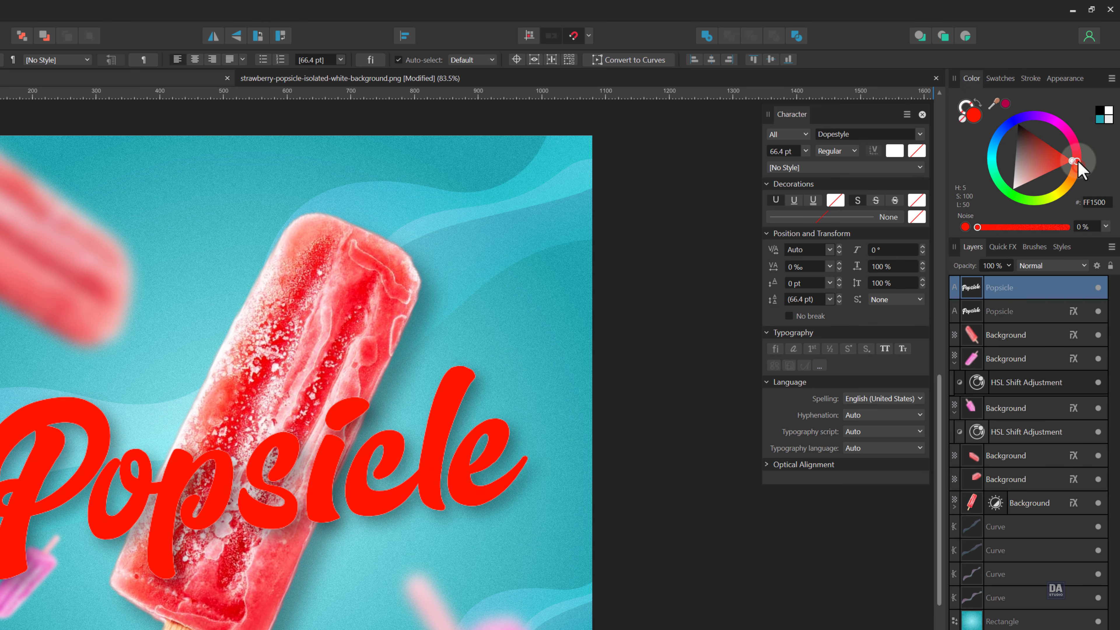
pyautogui.moveTo(1074, 145); pyautogui.dragTo(1072, 134)
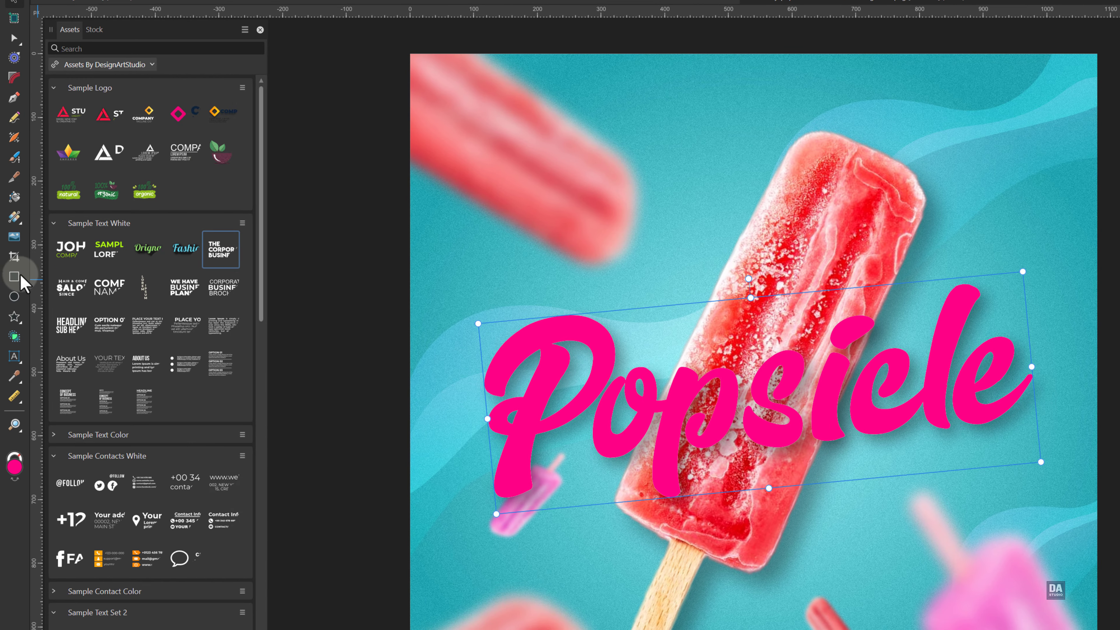
# - Fade the pink heading copy out toward its top with a vertical linear transparency and lower its layer opacity to 29%
pyautogui.click(16, 224)
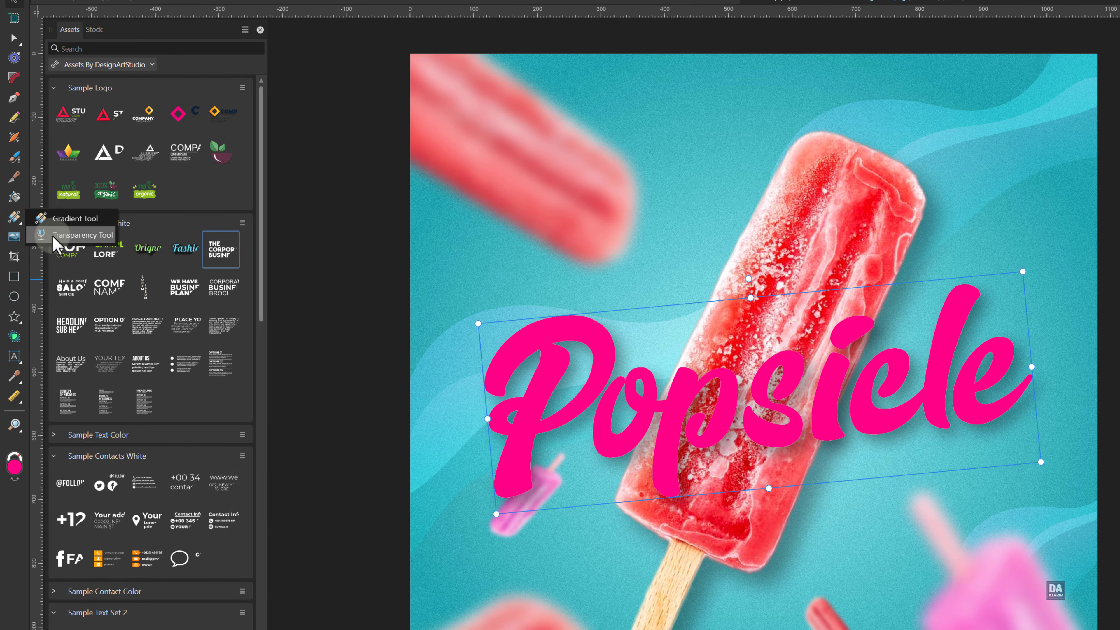
pyautogui.click(53, 235)
pyautogui.moveTo(795, 443); pyautogui.dragTo(793, 369)
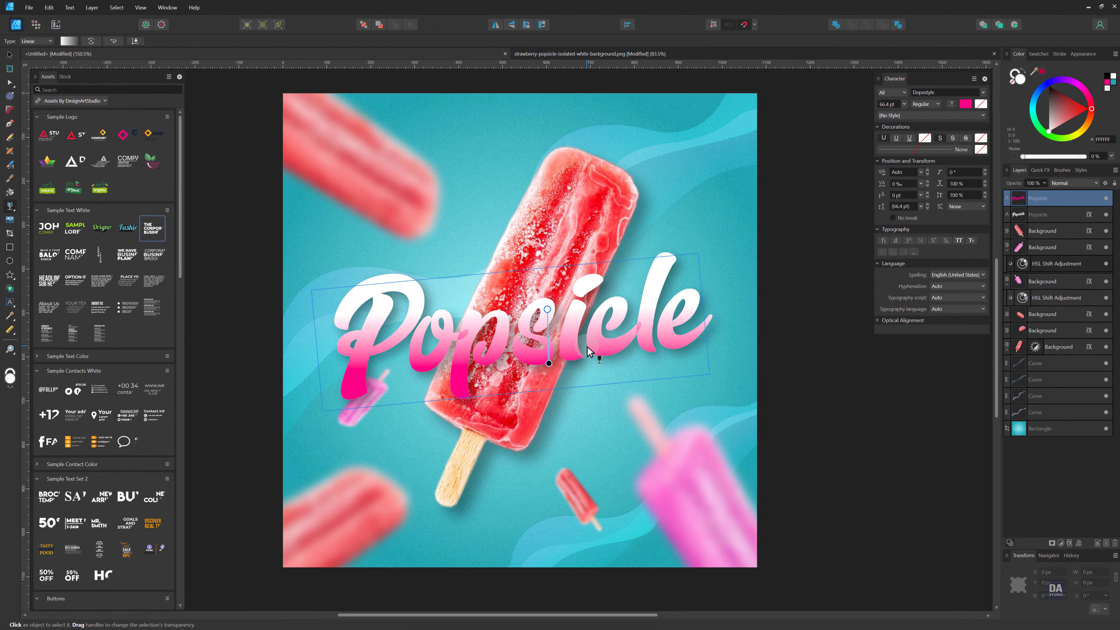
pyautogui.press('v')
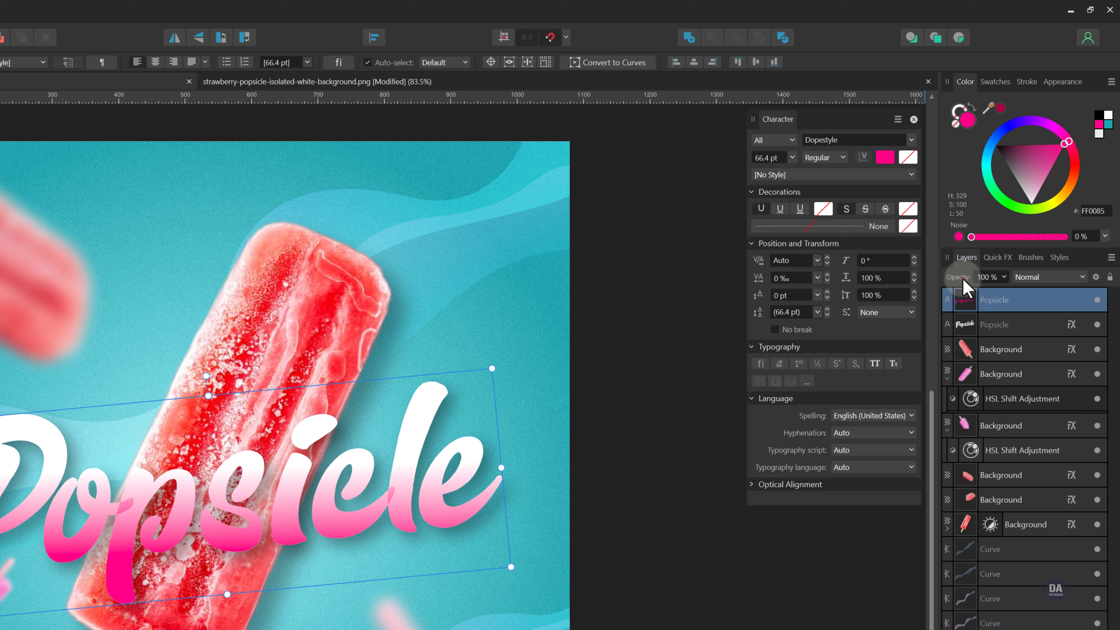
pyautogui.moveTo(1015, 184); pyautogui.dragTo(993, 184)
pyautogui.moveTo(928, 277); pyautogui.dragTo(921, 277)
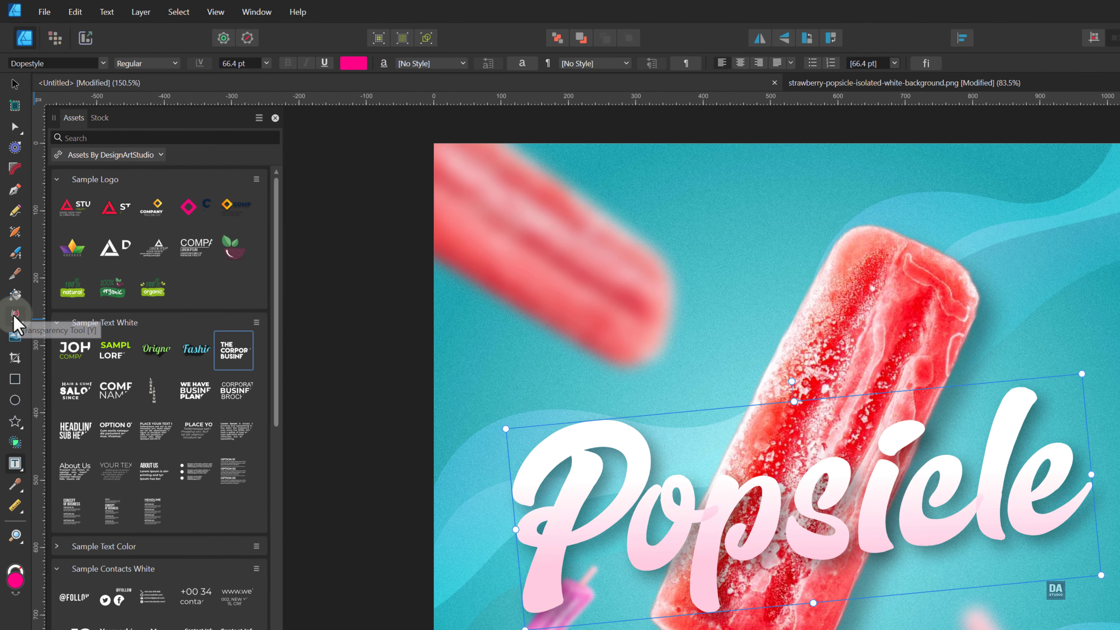
# - Shift the pink copy's transparency gradient downward so the tint covers only the lower parts of the letters
pyautogui.click(13, 325)
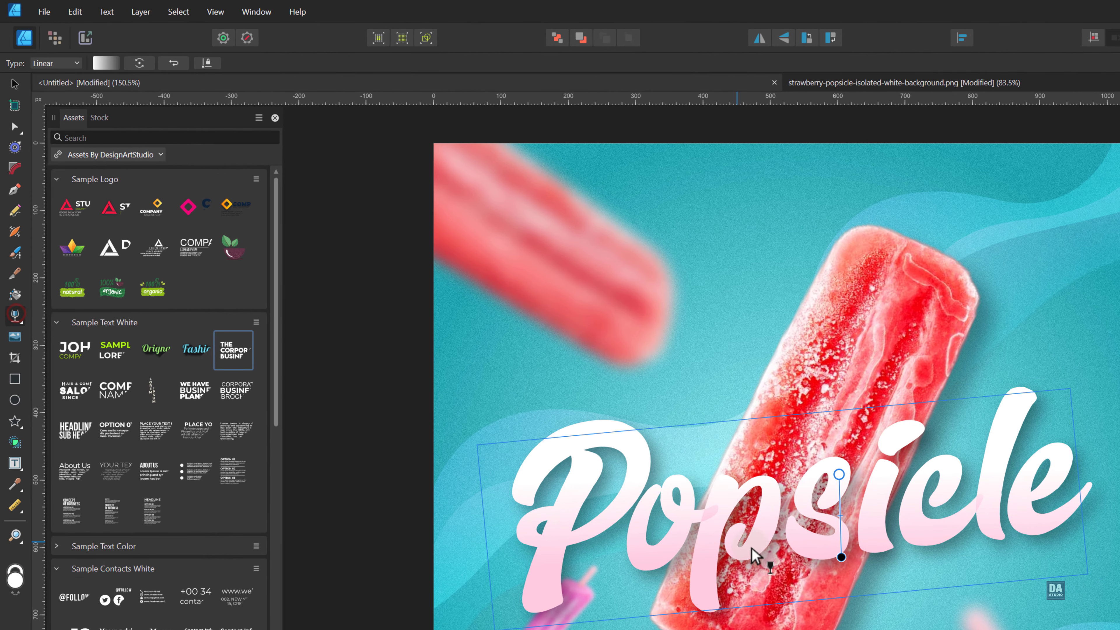
pyautogui.moveTo(838, 553); pyautogui.dragTo(841, 476)
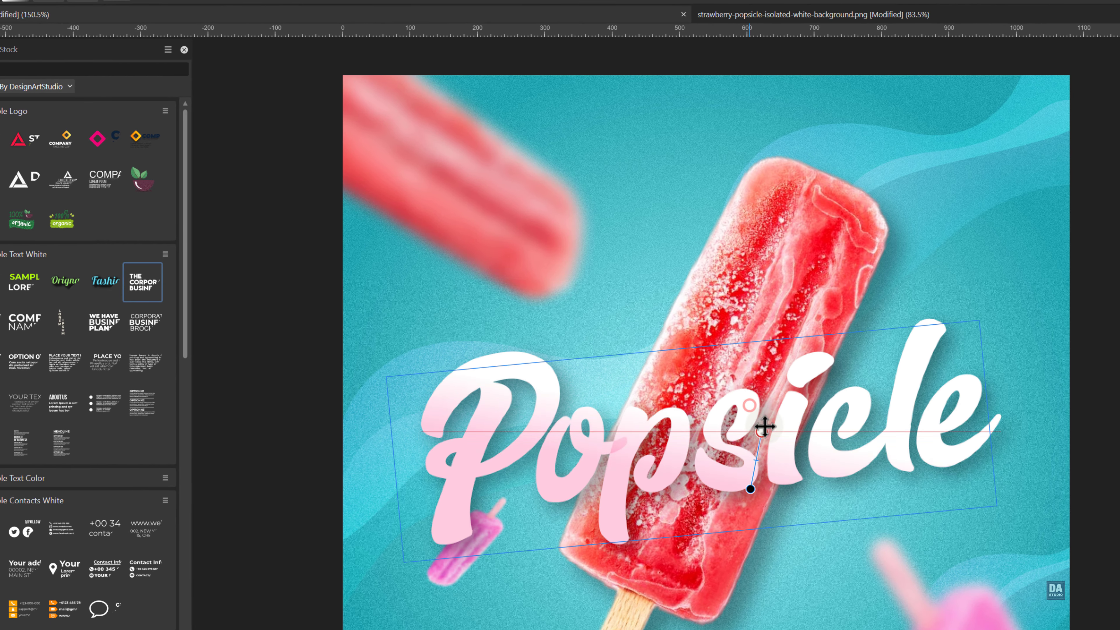
pyautogui.moveTo(764, 426); pyautogui.dragTo(758, 419)
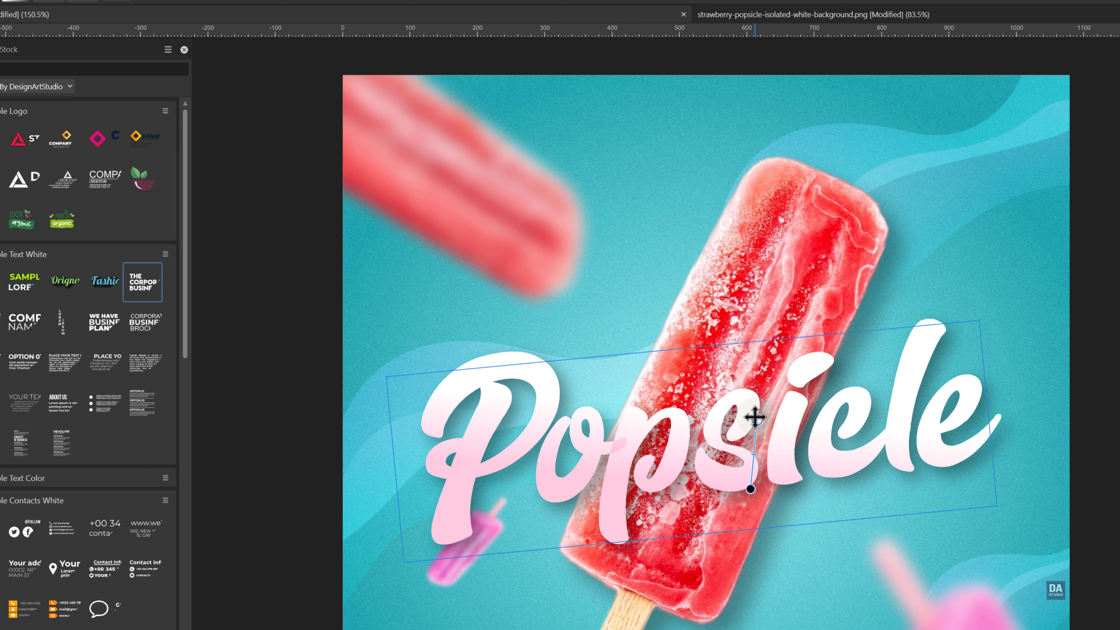
pyautogui.moveTo(754, 426); pyautogui.dragTo(749, 438)
pyautogui.moveTo(750, 488); pyautogui.dragTo(741, 519)
pyautogui.moveTo(748, 443); pyautogui.dragTo(745, 452)
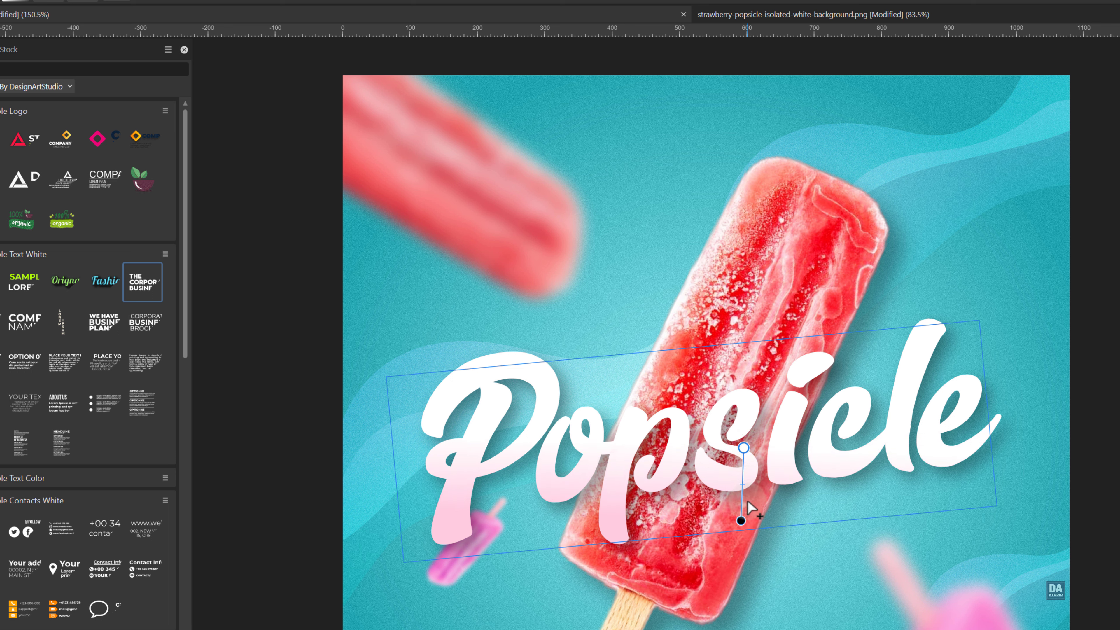
pyautogui.press('v')
pyautogui.click(1109, 468)
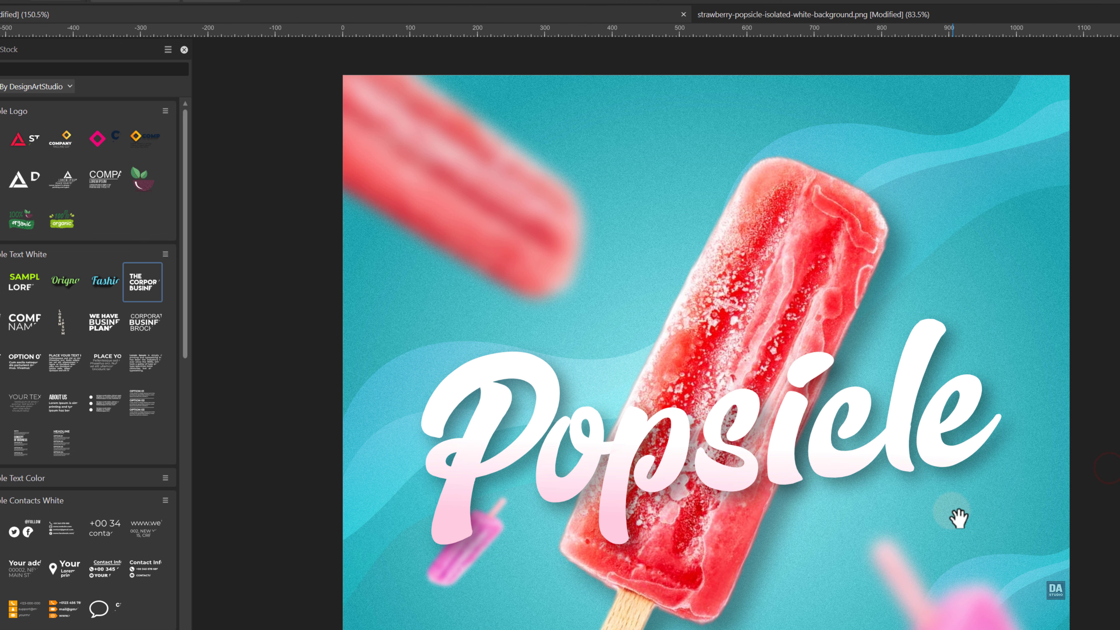
pyautogui.moveTo(890, 493); pyautogui.dragTo(914, 481)
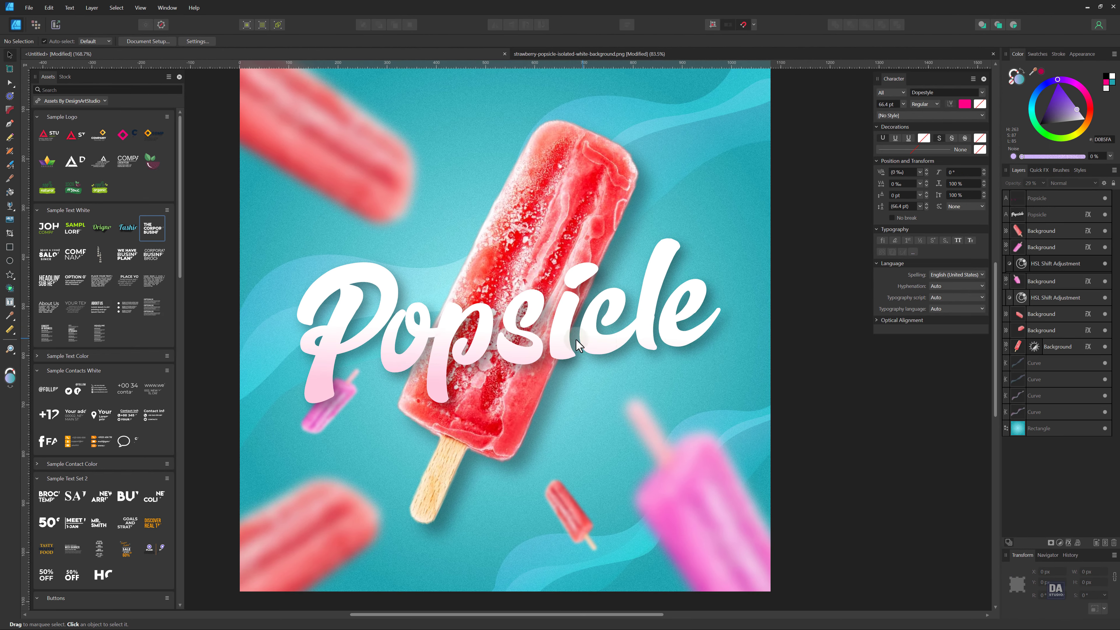
# - Add the artistic text "Tastier & Cold" at 19.5 pt, fill it white and move it below the right half of the heading
pyautogui.click(9, 302)
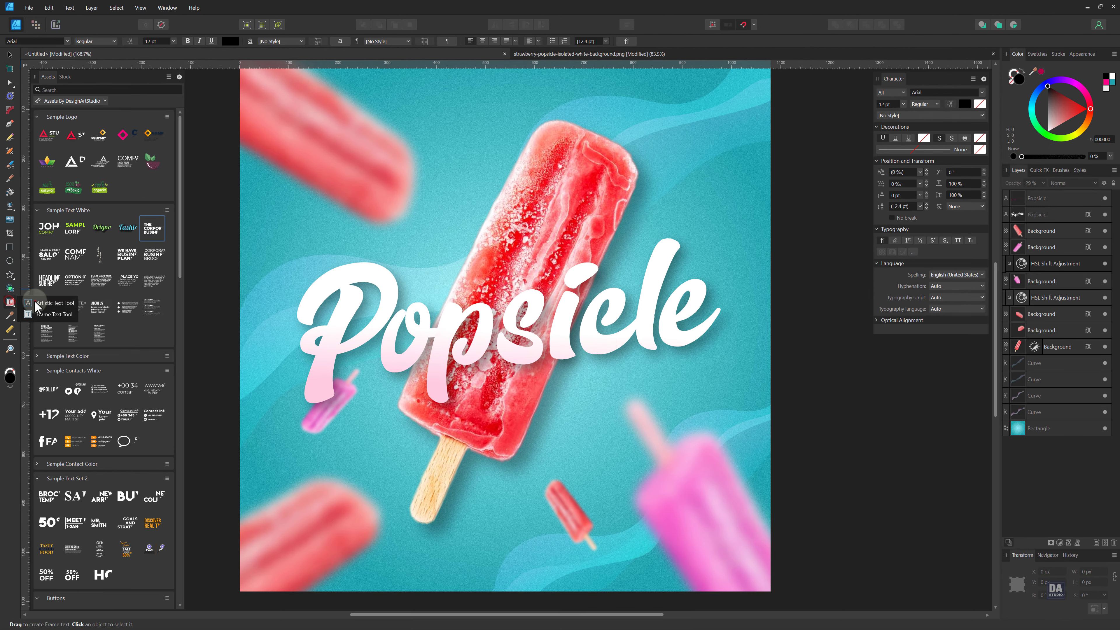
pyautogui.moveTo(587, 301); pyautogui.dragTo(583, 342)
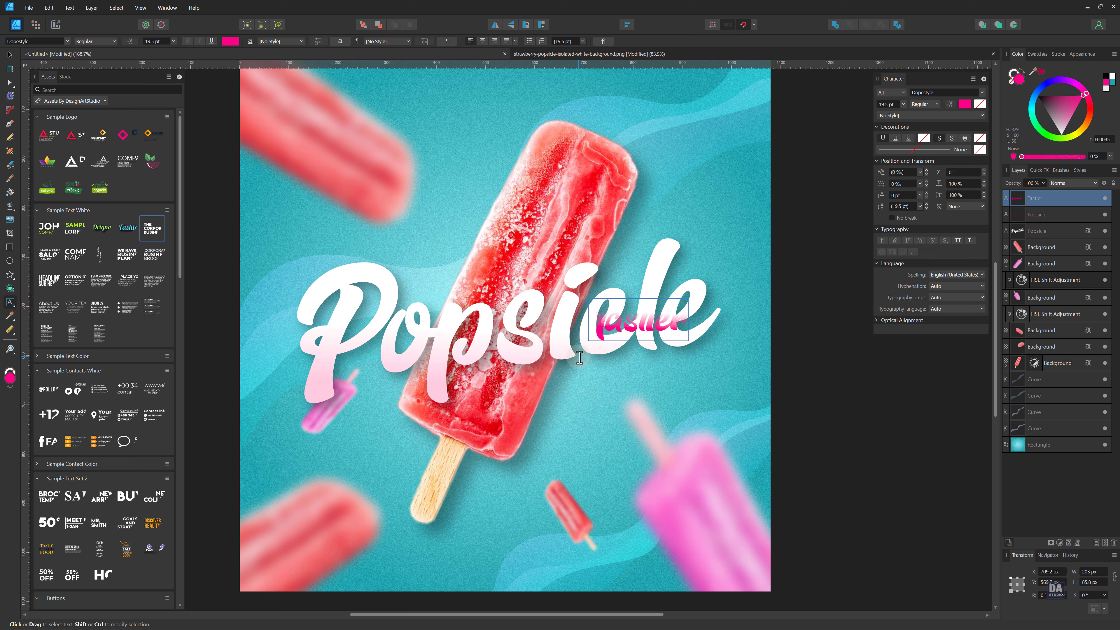
pyautogui.click(9, 54)
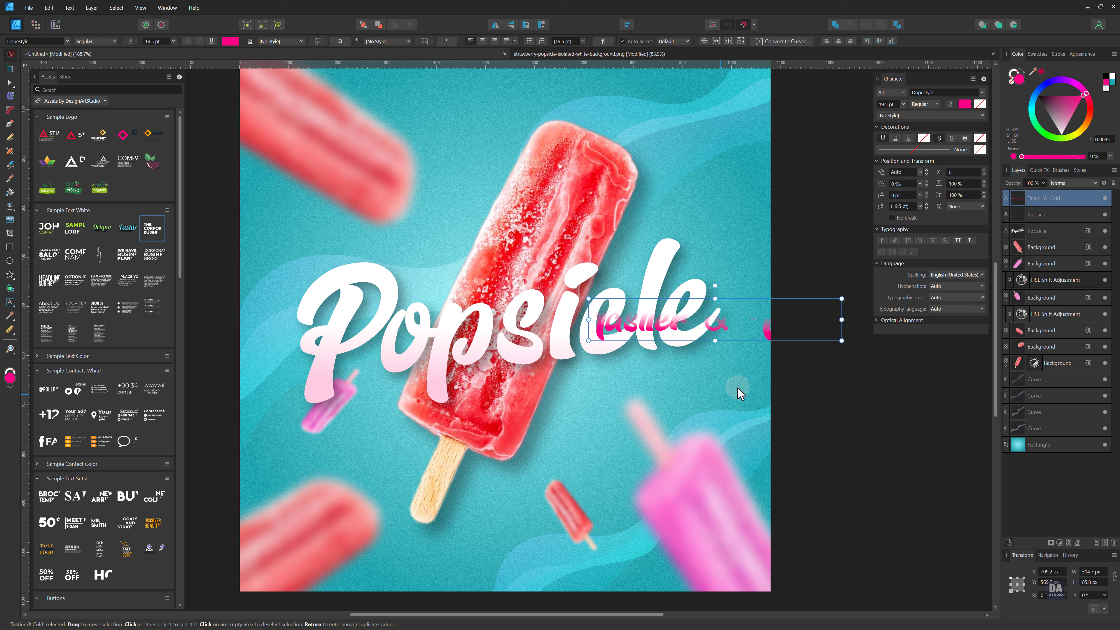
pyautogui.click(1061, 136)
pyautogui.moveTo(763, 320); pyautogui.dragTo(671, 393)
# - Remove the inherited transparency gradient from the "Tastier & Cold" tagline by setting its type to None
pyautogui.click(9, 209)
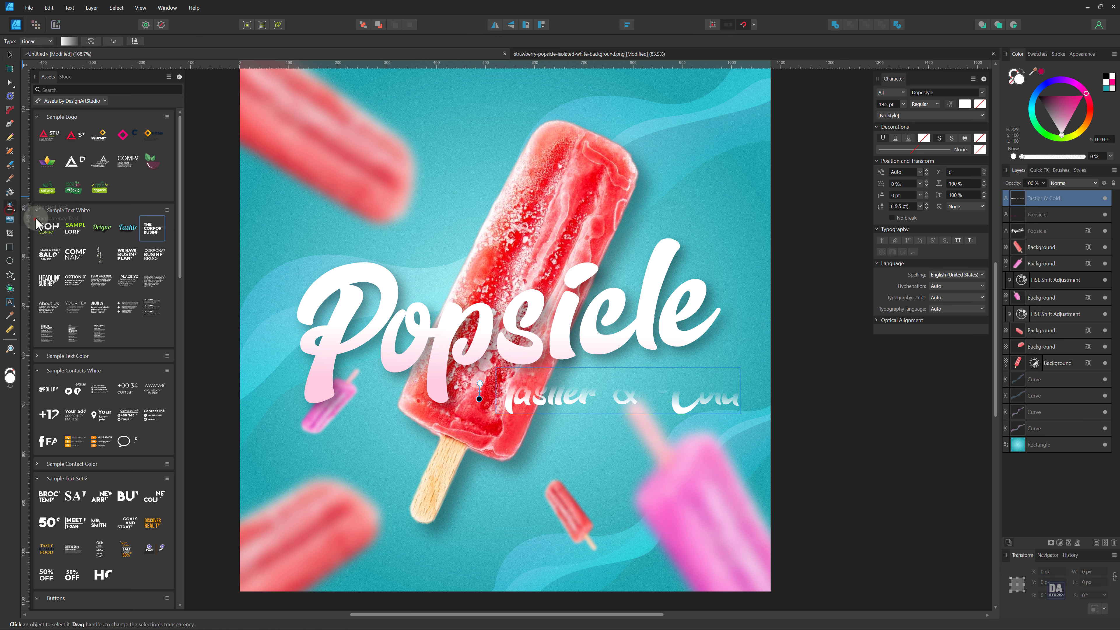
pyautogui.click(45, 42)
pyautogui.click(43, 51)
pyautogui.click(9, 54)
# - Set the tagline's font family to James Stroker and its ampersand to Lobster 1.4
pyautogui.click(933, 93)
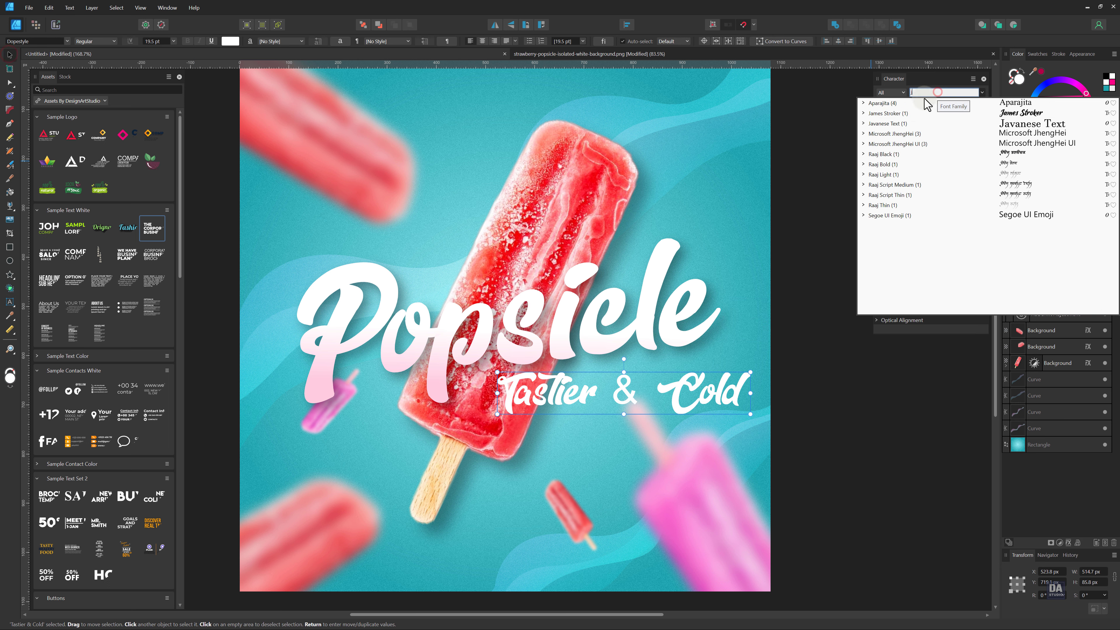
pyautogui.click(913, 111)
pyautogui.doubleClick(617, 389)
pyautogui.click(949, 93)
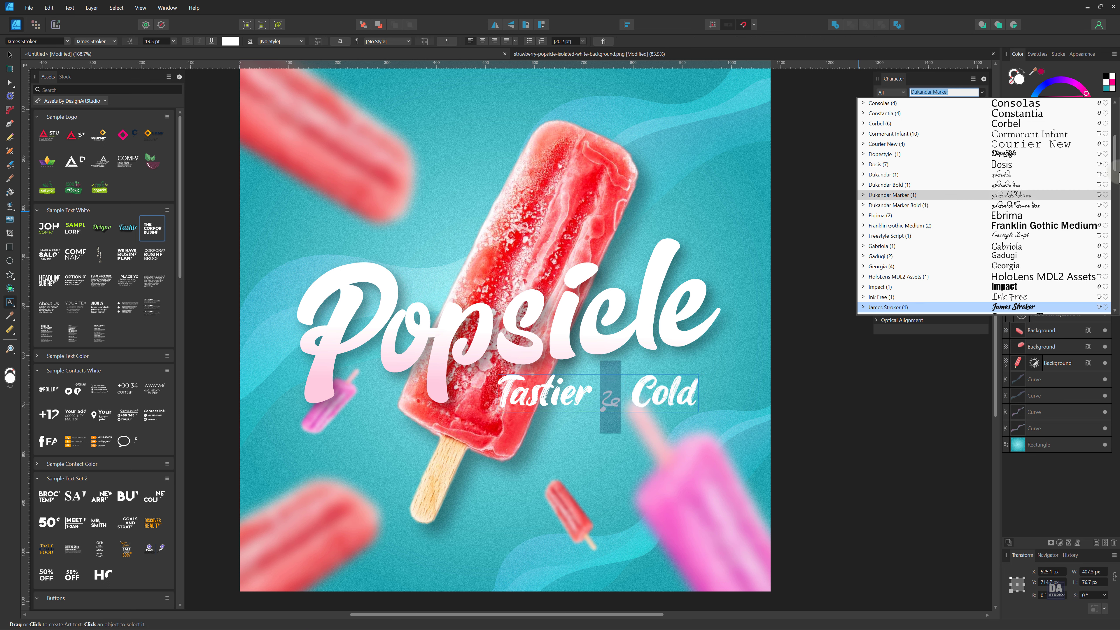
pyautogui.scroll(-10, 1023, 264)
pyautogui.scroll(-10, 1058, 225)
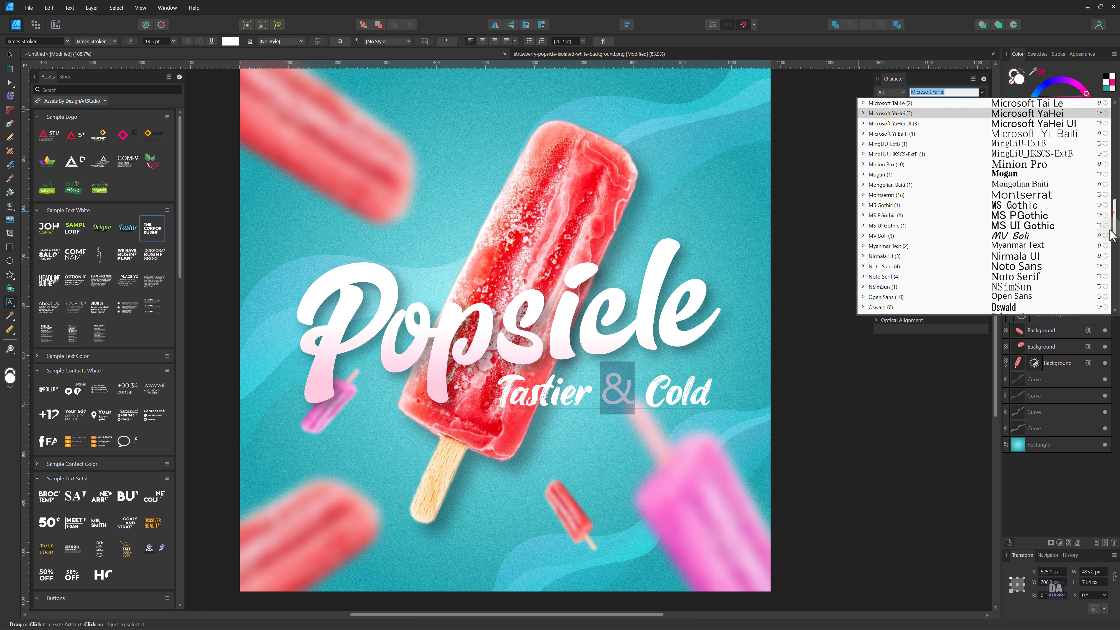
pyautogui.scroll(10, 1100, 221)
pyautogui.scroll(5, 1101, 222)
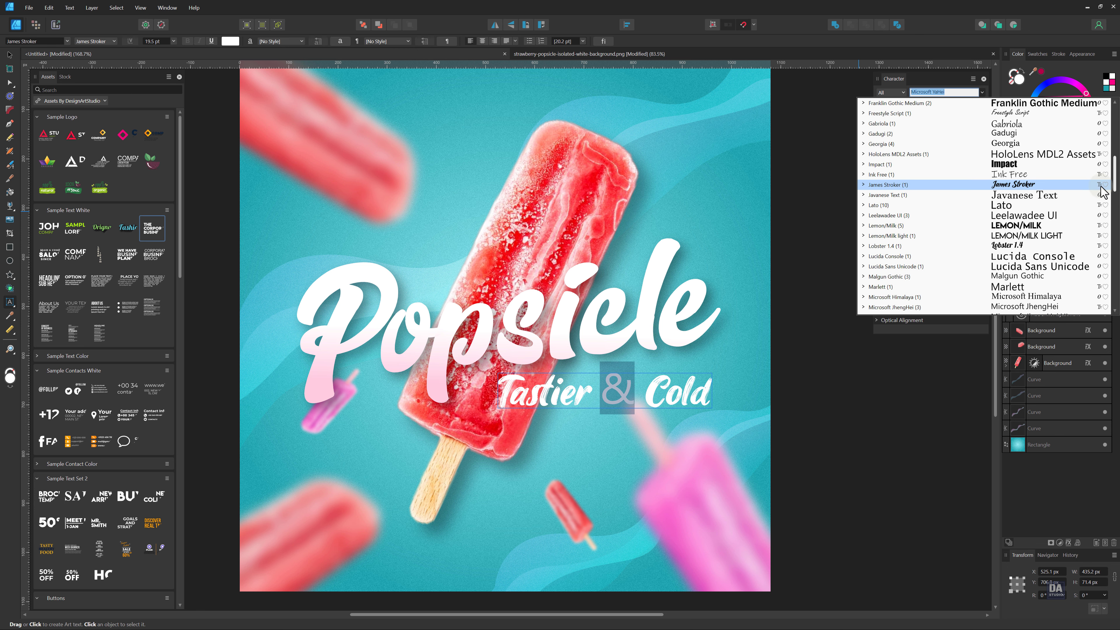
pyautogui.click(1100, 181)
# - Scale the tagline to about 313 × 52 px, tilt it parallel to the heading and place it under the heading's right end
pyautogui.moveTo(711, 407); pyautogui.dragTo(734, 384)
pyautogui.click(10, 55)
pyautogui.moveTo(707, 376); pyautogui.dragTo(737, 381)
pyautogui.moveTo(714, 375); pyautogui.dragTo(701, 375)
pyautogui.click(822, 382)
pyautogui.click(712, 368)
# - Add a Multiply Outer Shadow to the tagline with 41% opacity, 12.1 px radius and 4.4 px offset
pyautogui.click(1068, 542)
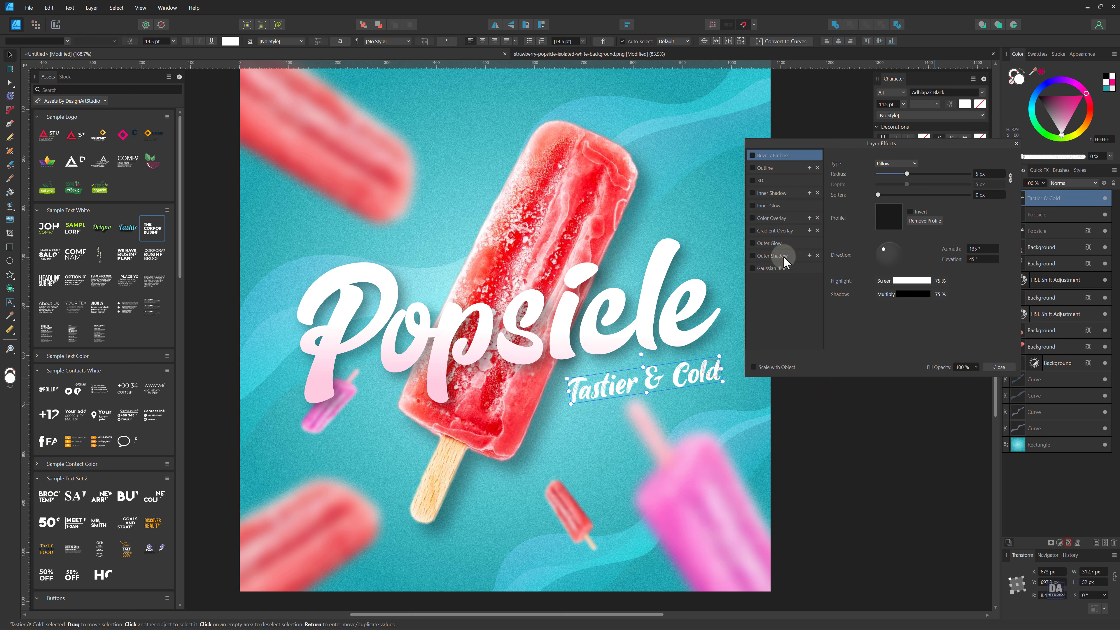
pyautogui.click(772, 256)
pyautogui.moveTo(880, 184); pyautogui.dragTo(916, 172)
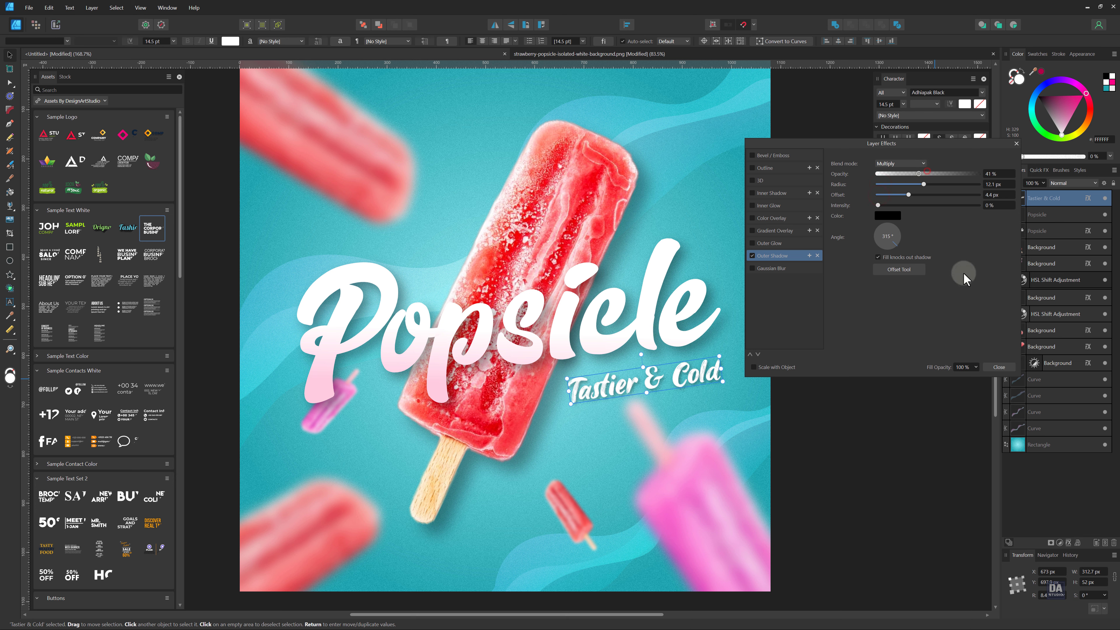
pyautogui.click(998, 367)
pyautogui.click(848, 371)
# - Nudge the tagline slightly closer to the underside of the heading
pyautogui.click(691, 369)
pyautogui.moveTo(682, 373); pyautogui.dragTo(686, 369)
pyautogui.click(826, 372)
pyautogui.moveTo(791, 385); pyautogui.dragTo(704, 329)
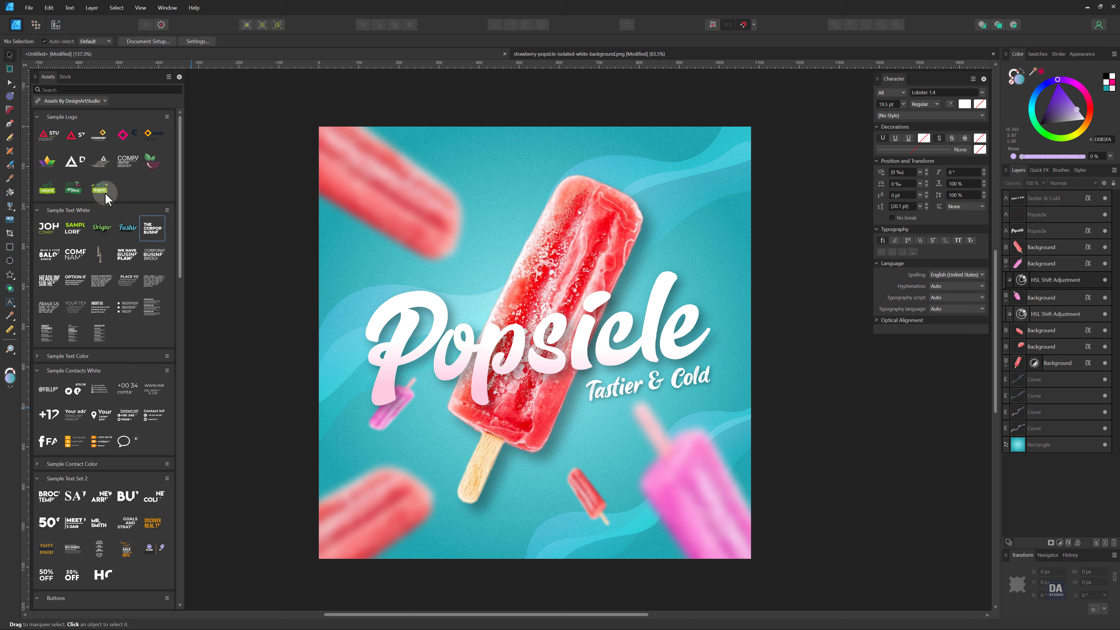
# - Place the white Design Art Studio logo asset in the artwork's upper-right corner and an orange Shop Now button, about 350 × 98 px, at the bottom centre
pyautogui.moveTo(284, 195); pyautogui.dragTo(723, 147)
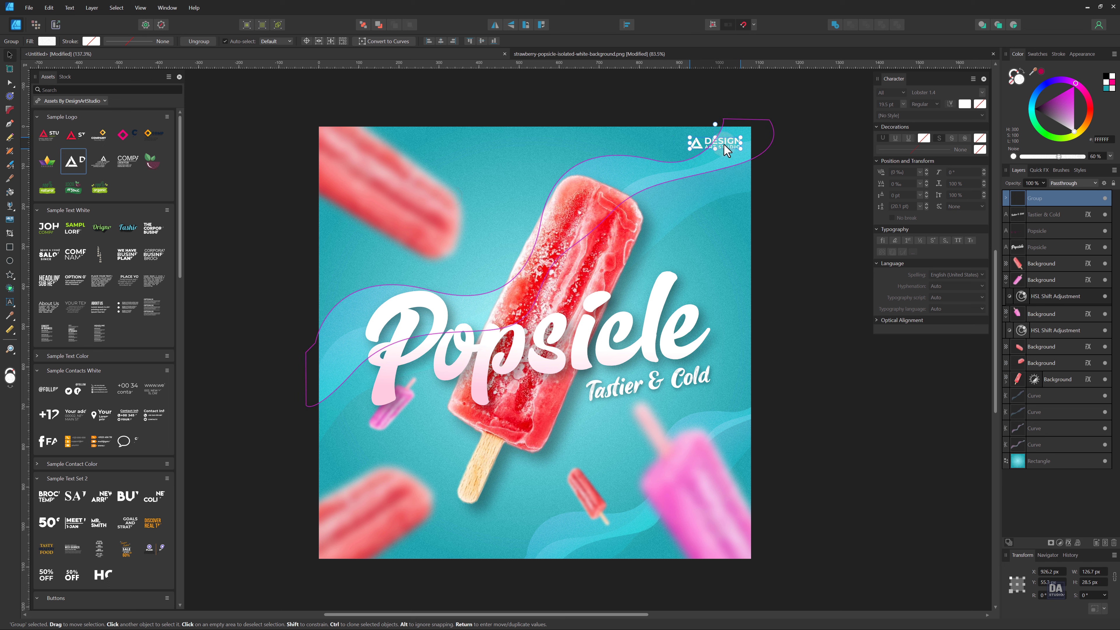
pyautogui.click(787, 174)
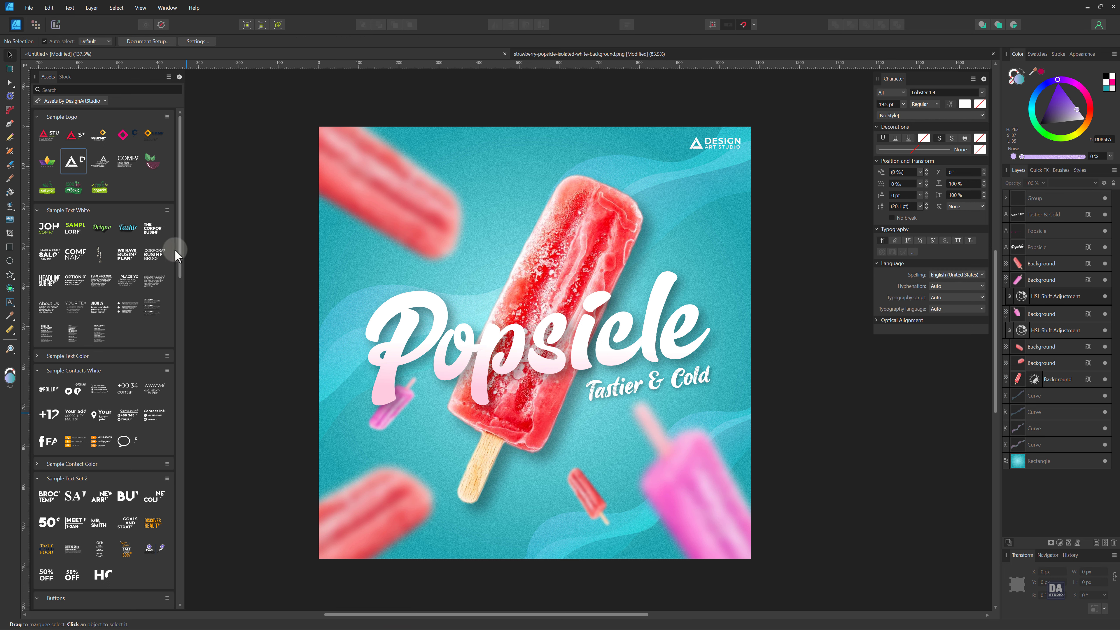
pyautogui.moveTo(179, 255); pyautogui.dragTo(180, 323)
pyautogui.moveTo(54, 439); pyautogui.dragTo(634, 555)
pyautogui.scroll(6, 584, 552)
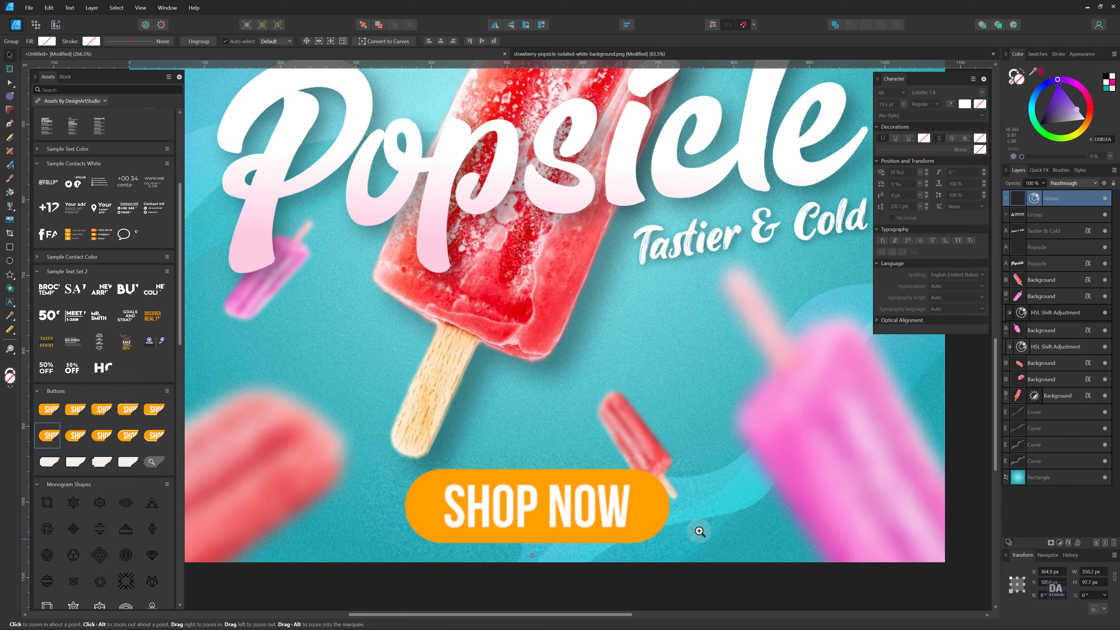
# - Change the button label to "order NOW" and scale the text down to leave more margin inside the orange button
pyautogui.doubleClick(520, 417)
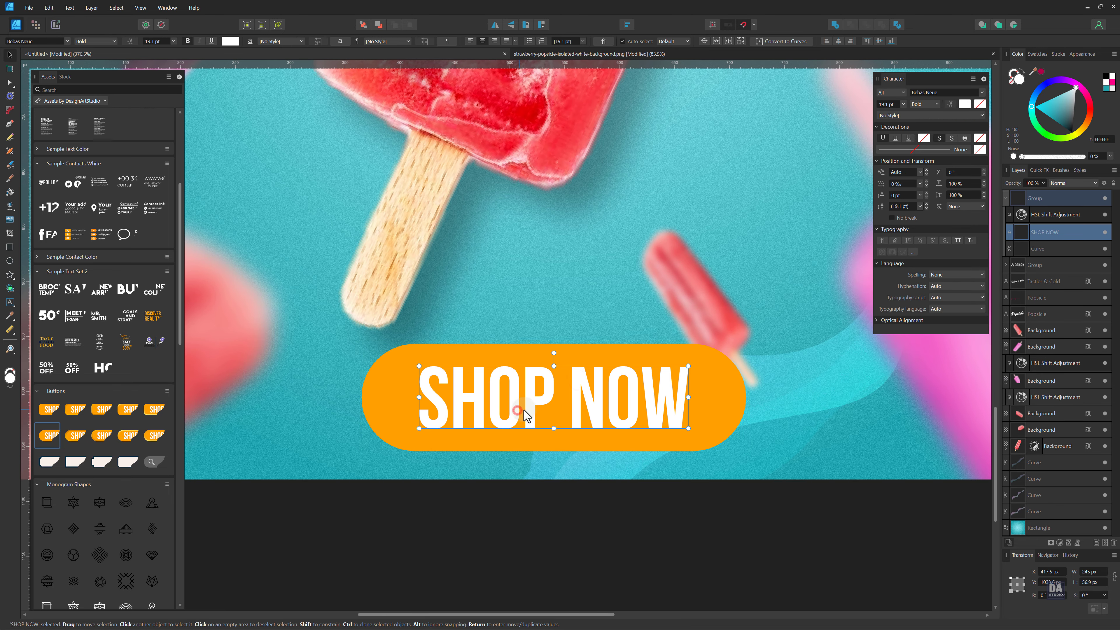
pyautogui.doubleClick(542, 409)
pyautogui.write('o')
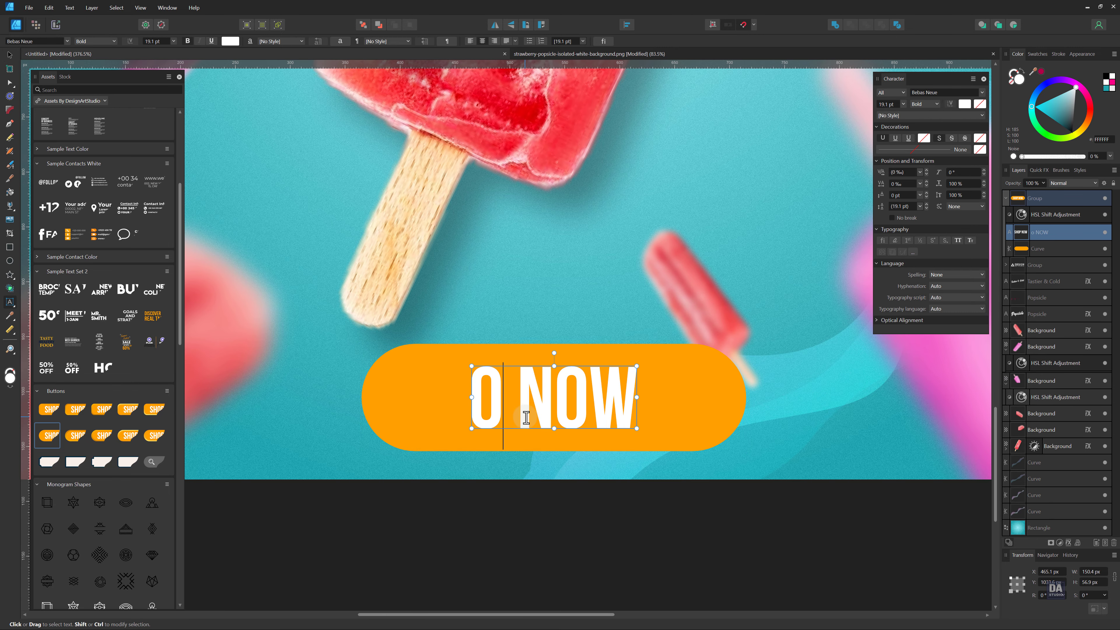
pyautogui.write('rder')
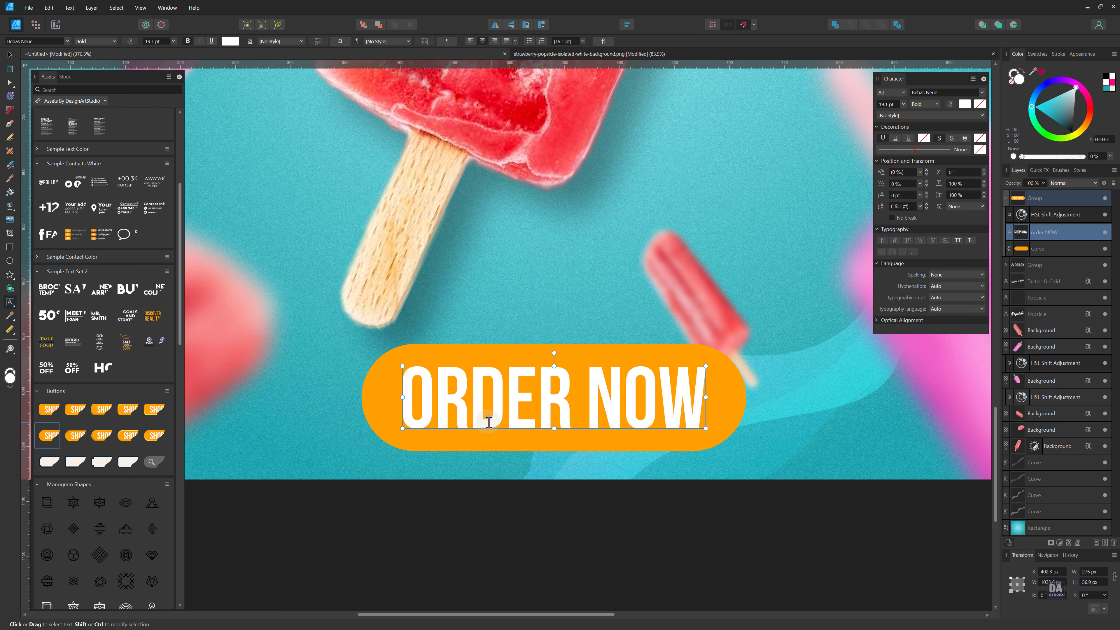
pyautogui.press('Escape')
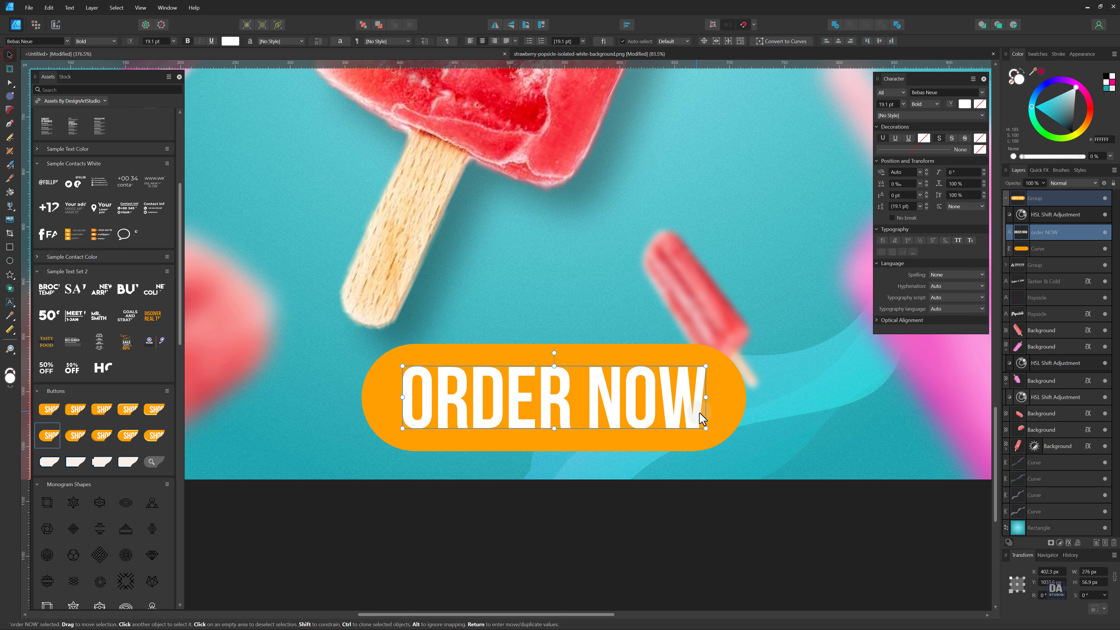
pyautogui.moveTo(706, 428); pyautogui.dragTo(673, 397)
pyautogui.click(651, 505)
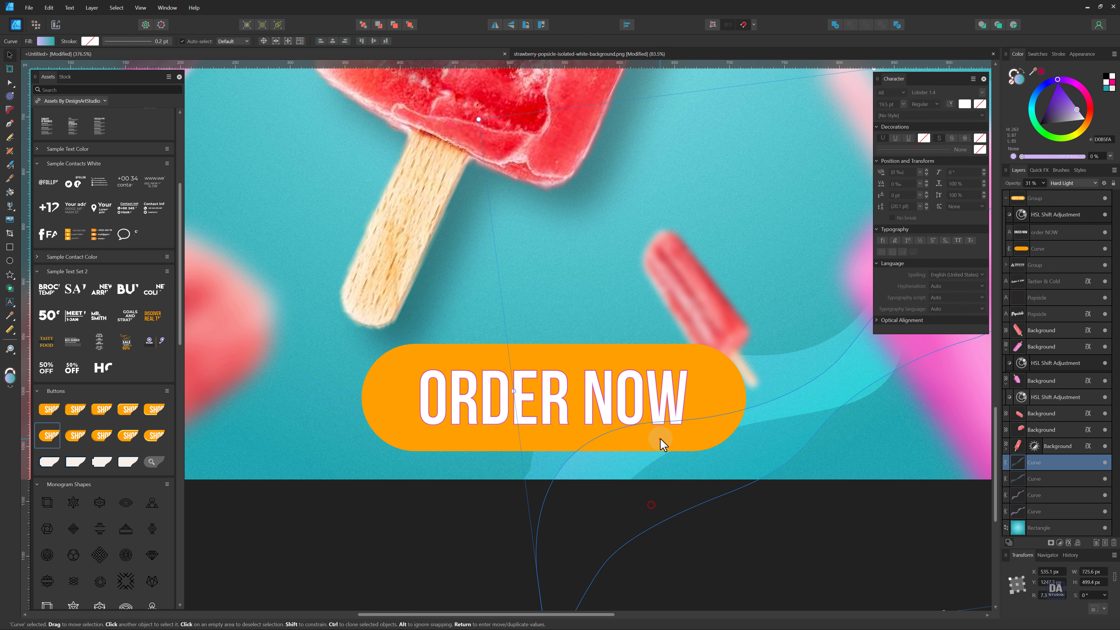
# - Give the order button's rounded shape a white stroke and remove its orange fill
pyautogui.click(660, 439)
pyautogui.click(726, 375)
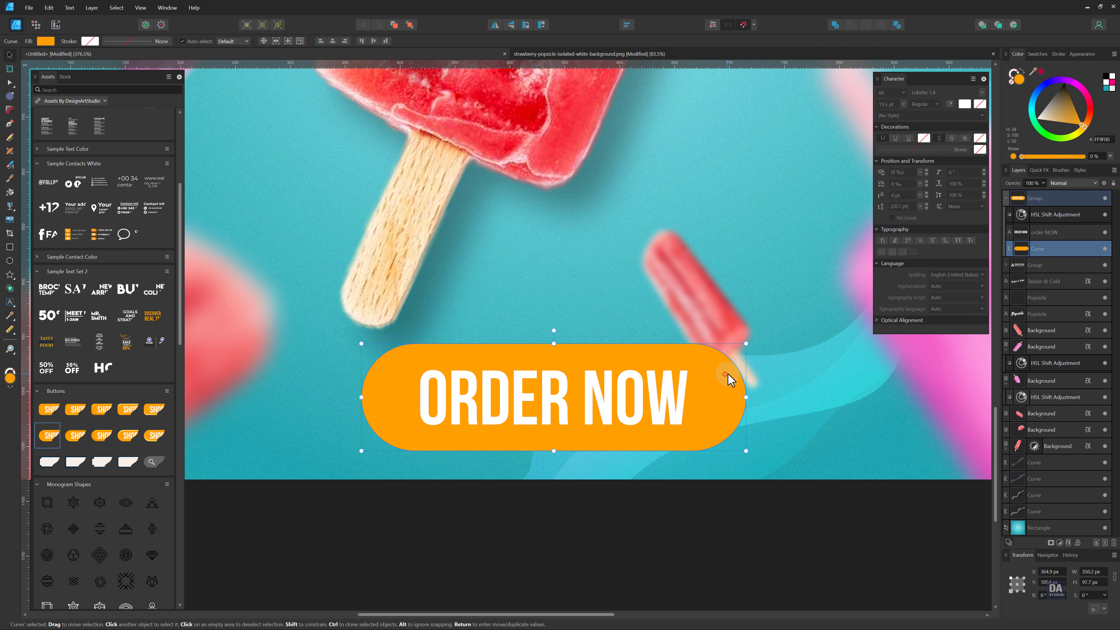
pyautogui.click(1015, 78)
pyautogui.click(1055, 135)
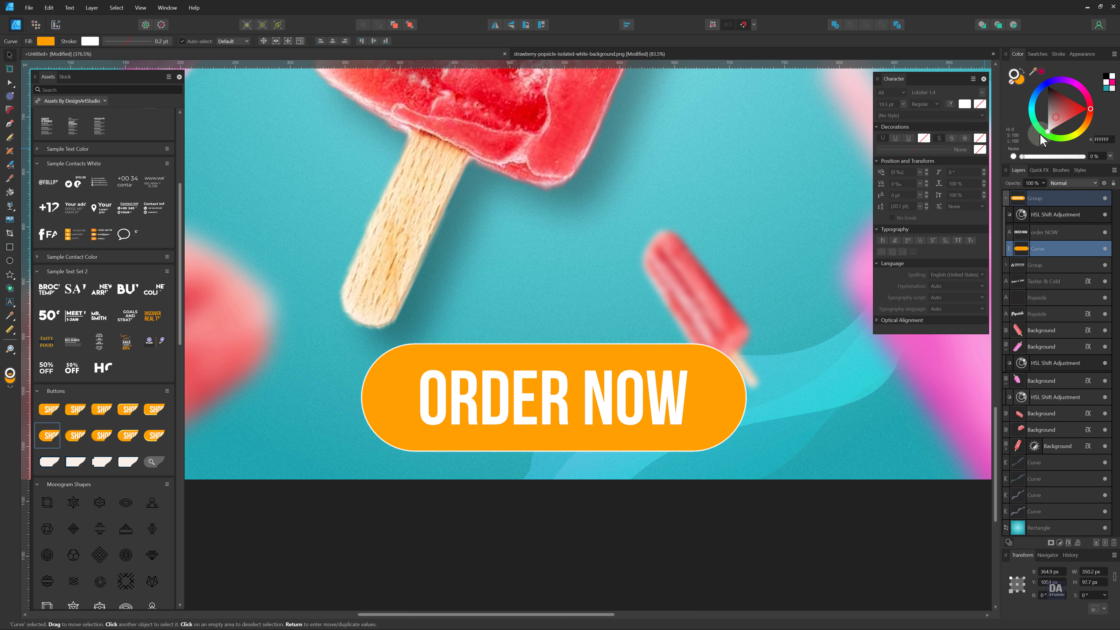
pyautogui.click(1014, 75)
pyautogui.click(1009, 83)
# - Set the white outline of the order button to a stroke width of 1 pt
pyautogui.click(1041, 54)
pyautogui.click(1058, 54)
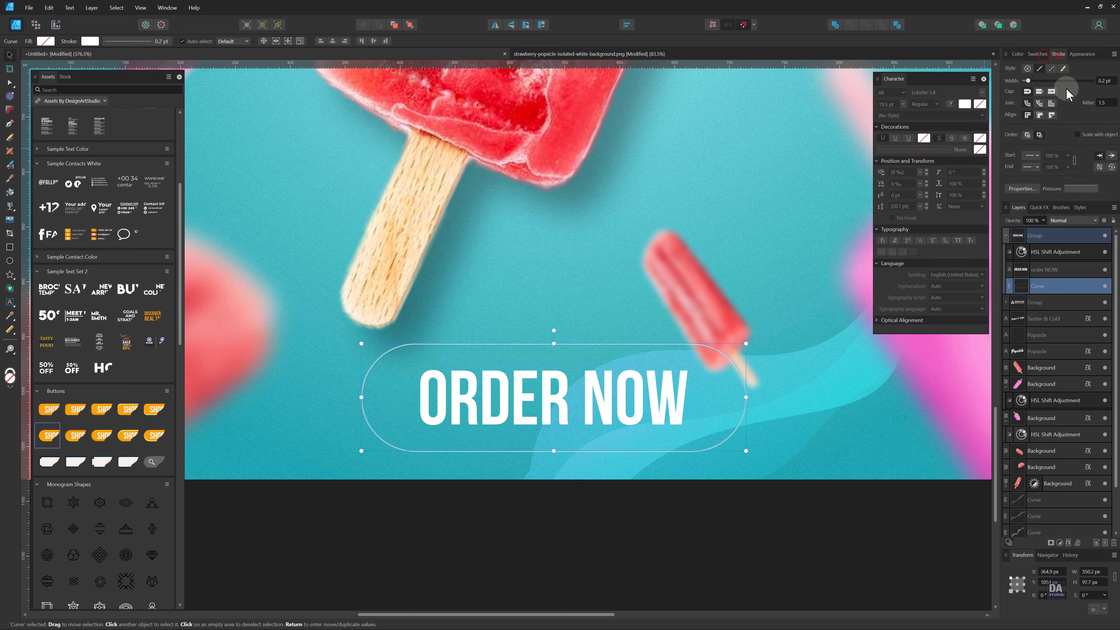
pyautogui.moveTo(1030, 81); pyautogui.dragTo(1039, 81)
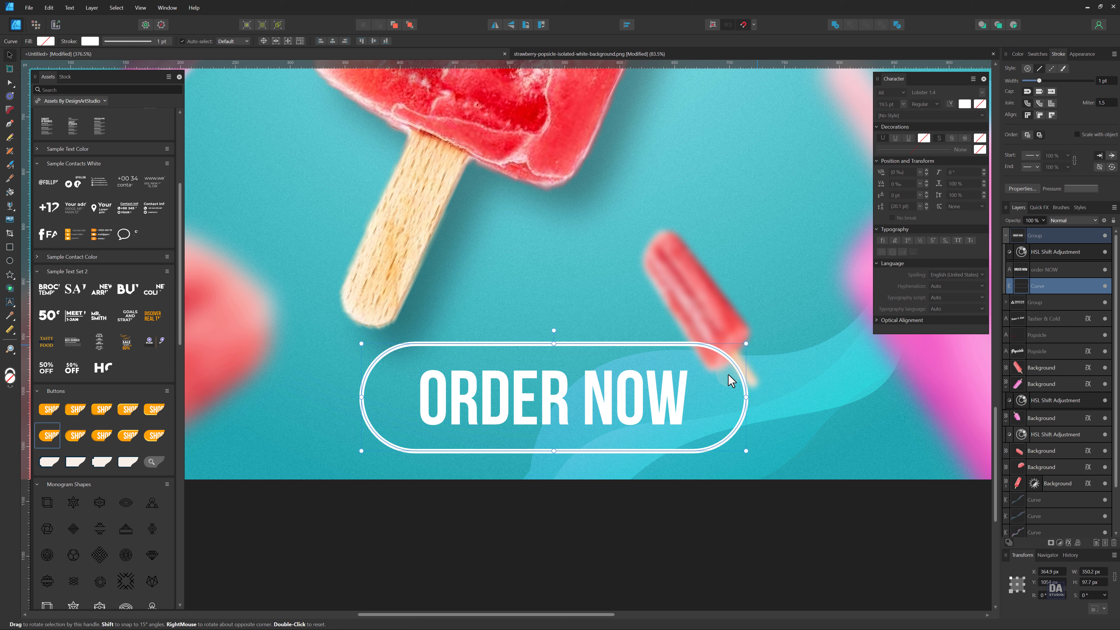
pyautogui.click(646, 540)
# - Scale the order button group down slightly and move it up a little from the artwork's lower edge
pyautogui.click(654, 451)
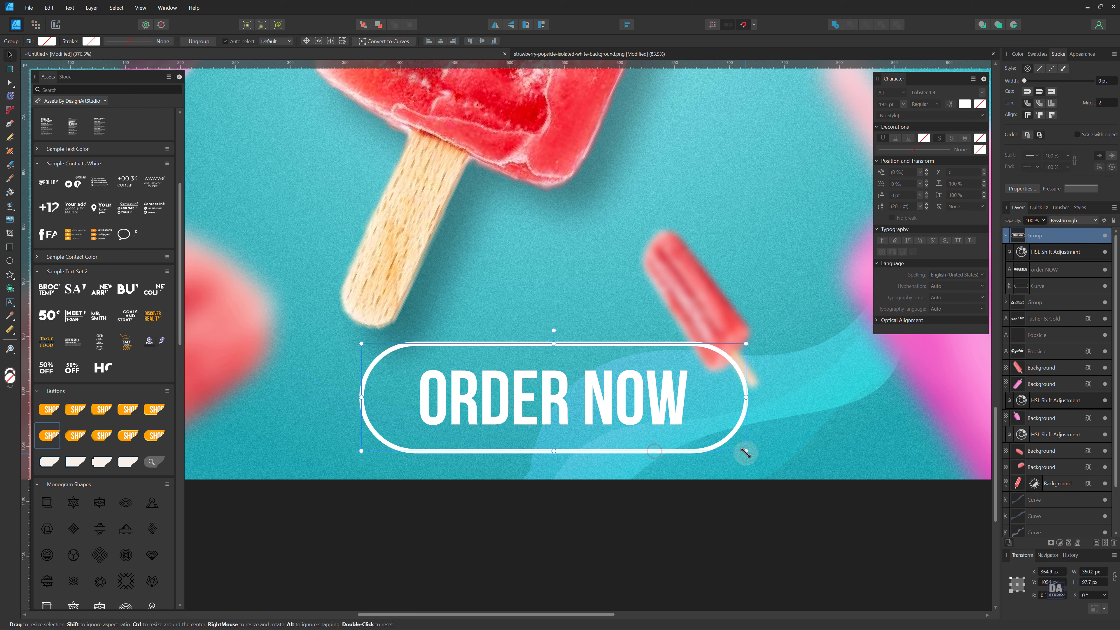
pyautogui.moveTo(746, 453); pyautogui.dragTo(716, 443)
pyautogui.moveTo(668, 404); pyautogui.dragTo(656, 380)
pyautogui.click(632, 556)
# - Examine the complete popsicle ad as a whole, with the outlined order button in place
pyautogui.hotkey('ctrl', 'space')
pyautogui.moveTo(696, 426); pyautogui.dragTo(414, 291)
pyautogui.press('space')
pyautogui.moveTo(564, 296); pyautogui.dragTo(525, 410)
pyautogui.hotkey('ctrl', 'space')
pyautogui.moveTo(525, 410); pyautogui.dragTo(551, 400)
pyautogui.click(805, 395)
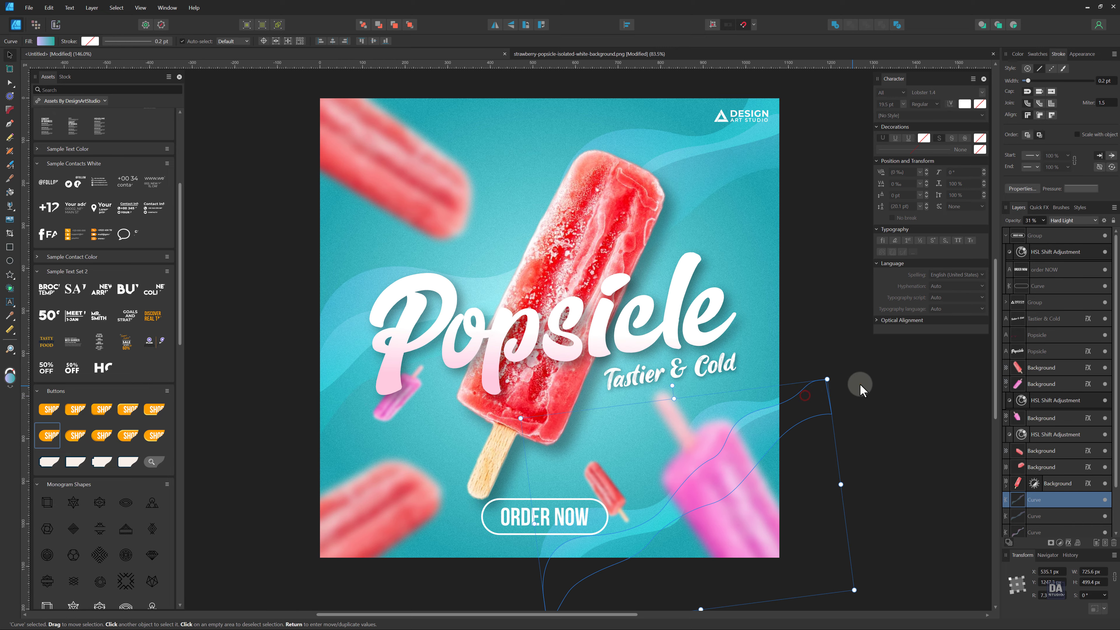
pyautogui.click(867, 385)
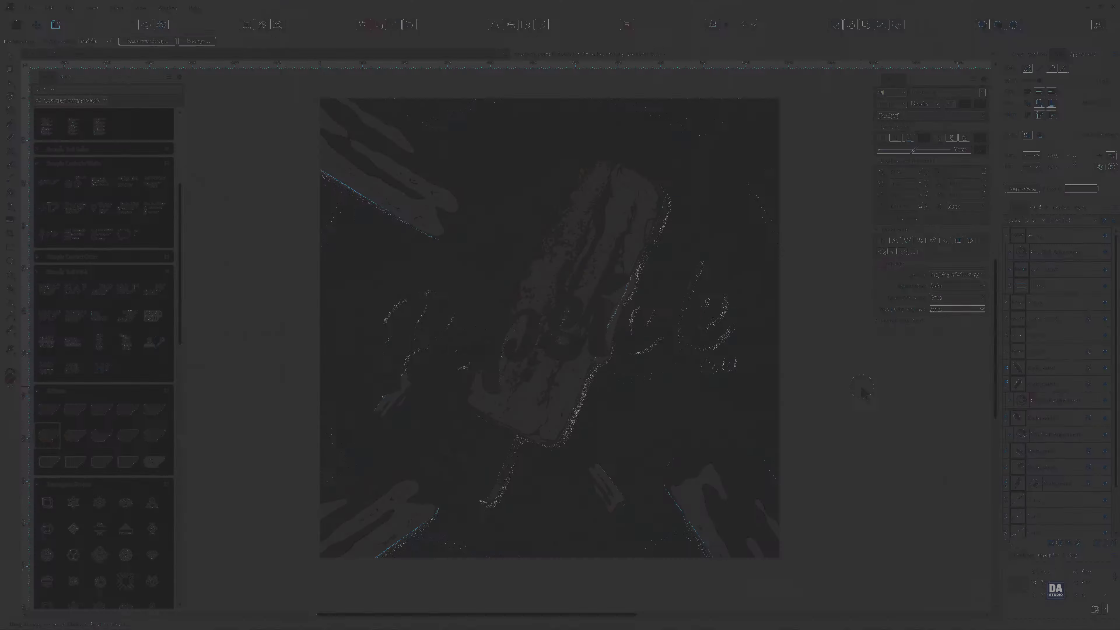